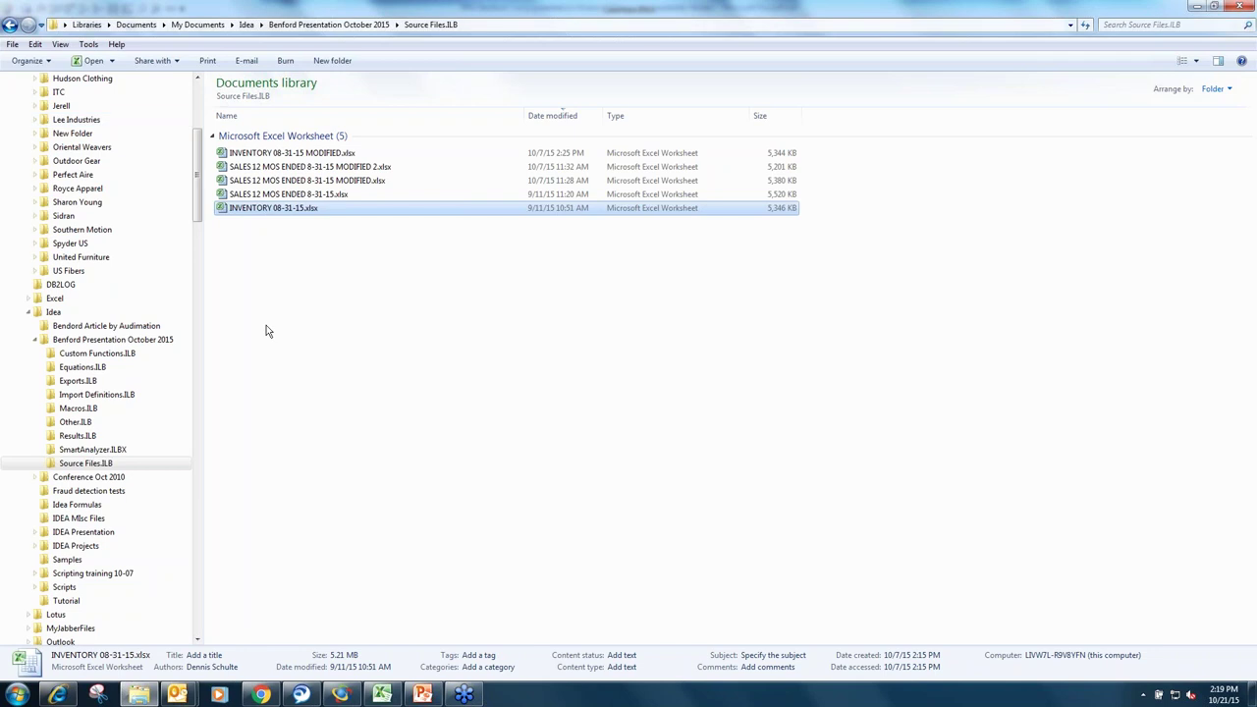
Step: Switch to CaseWare IDEA, open the INVENTORY 08-31-15-DETAIL database and run a Benford's Law analysis on positive EXTCOST values
{"action": "left_click", "coordinate": [341, 696]}
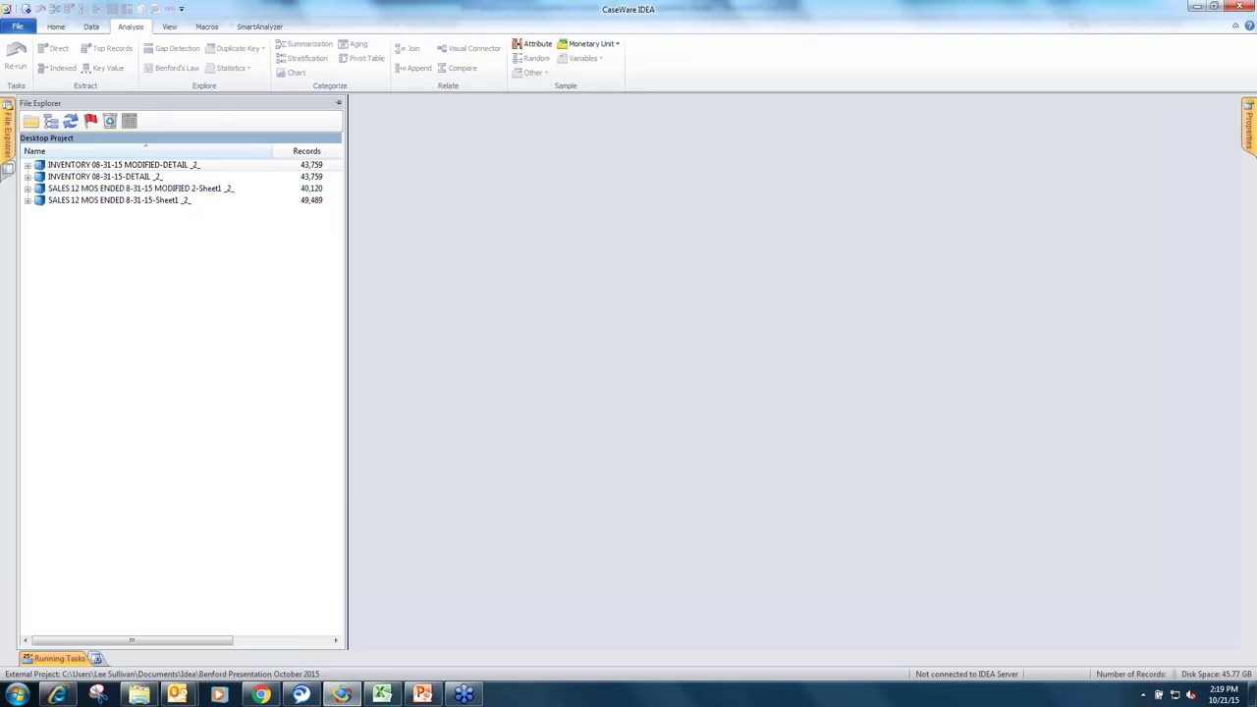
{"action": "double_click", "coordinate": [67, 178]}
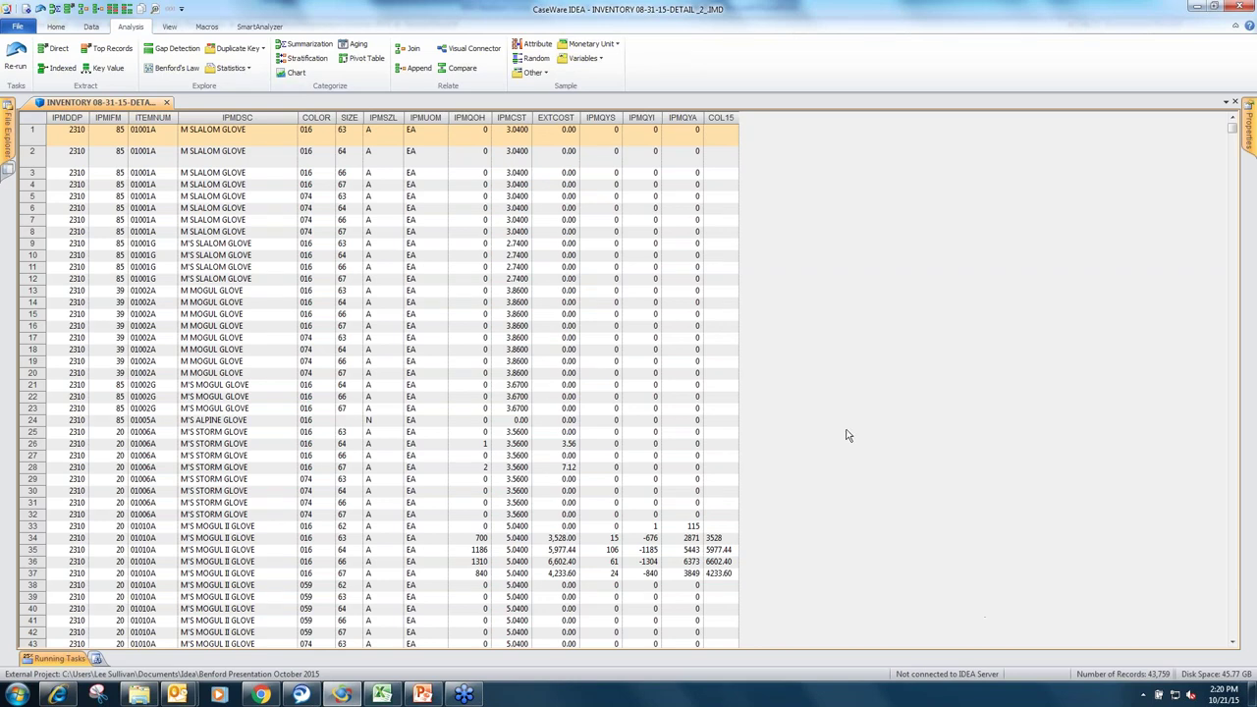
{"action": "left_click", "coordinate": [170, 74]}
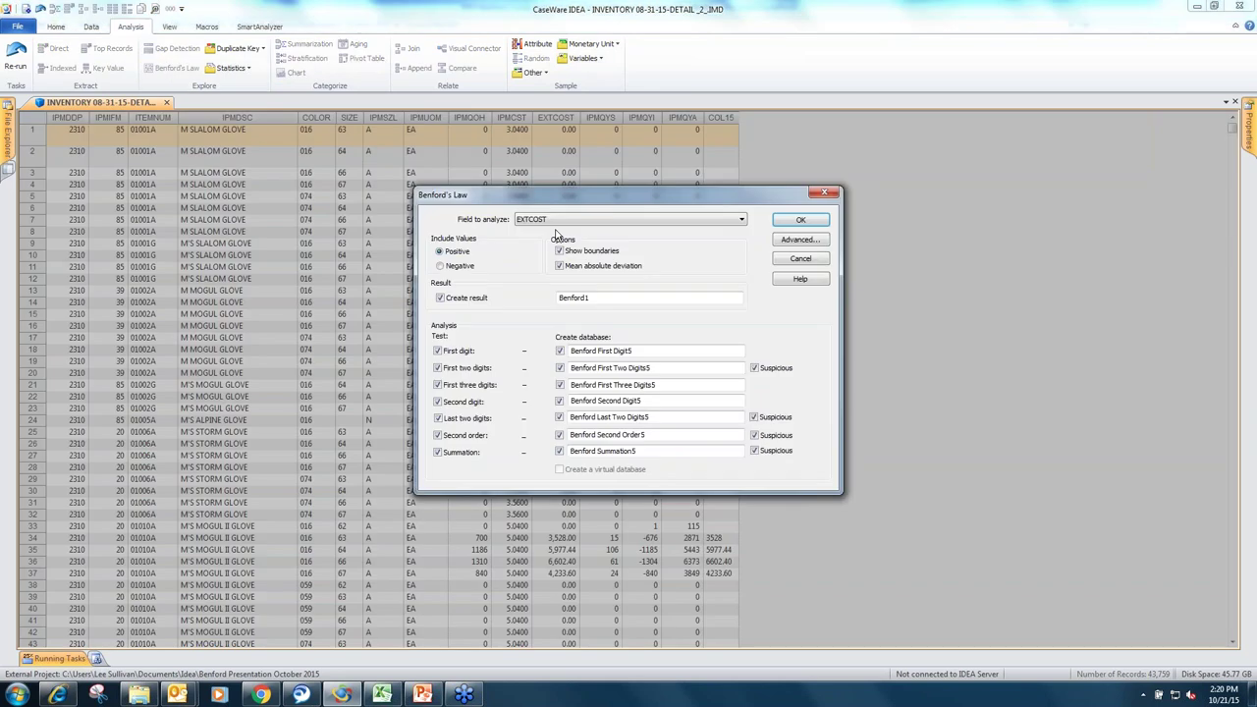
{"action": "left_click", "coordinate": [801, 223]}
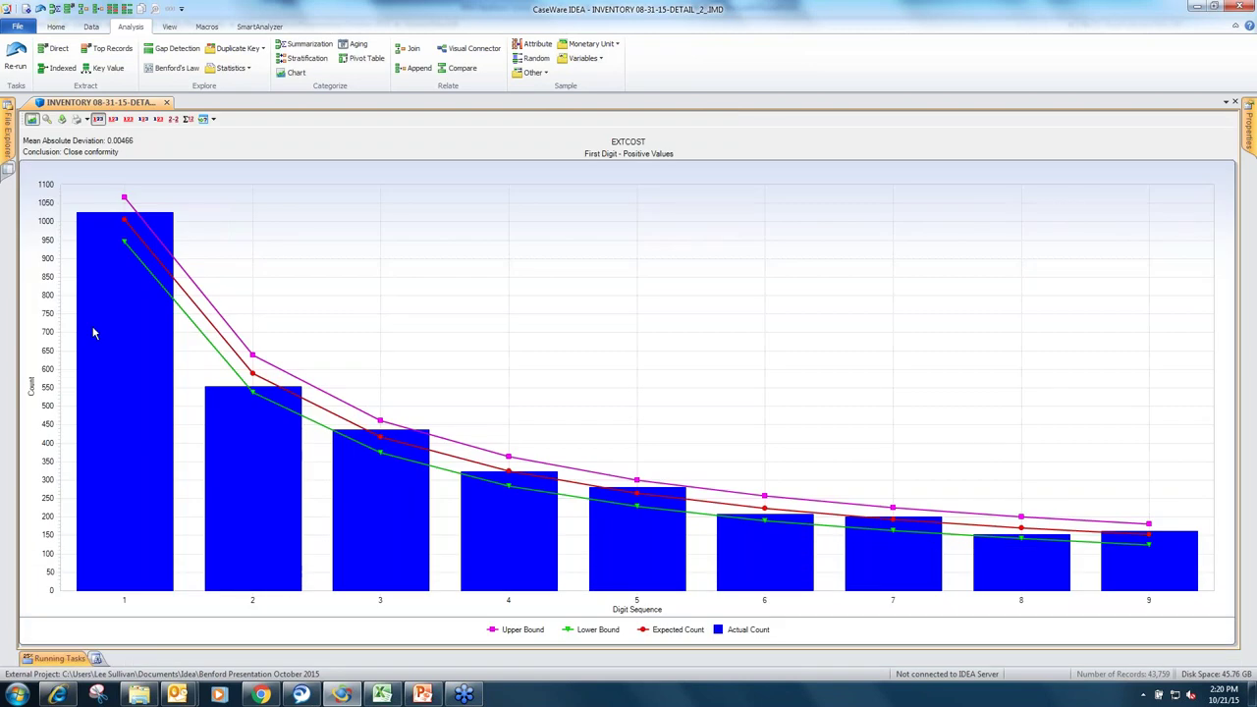
{"action": "mouse_move", "coordinate": [93, 333]}
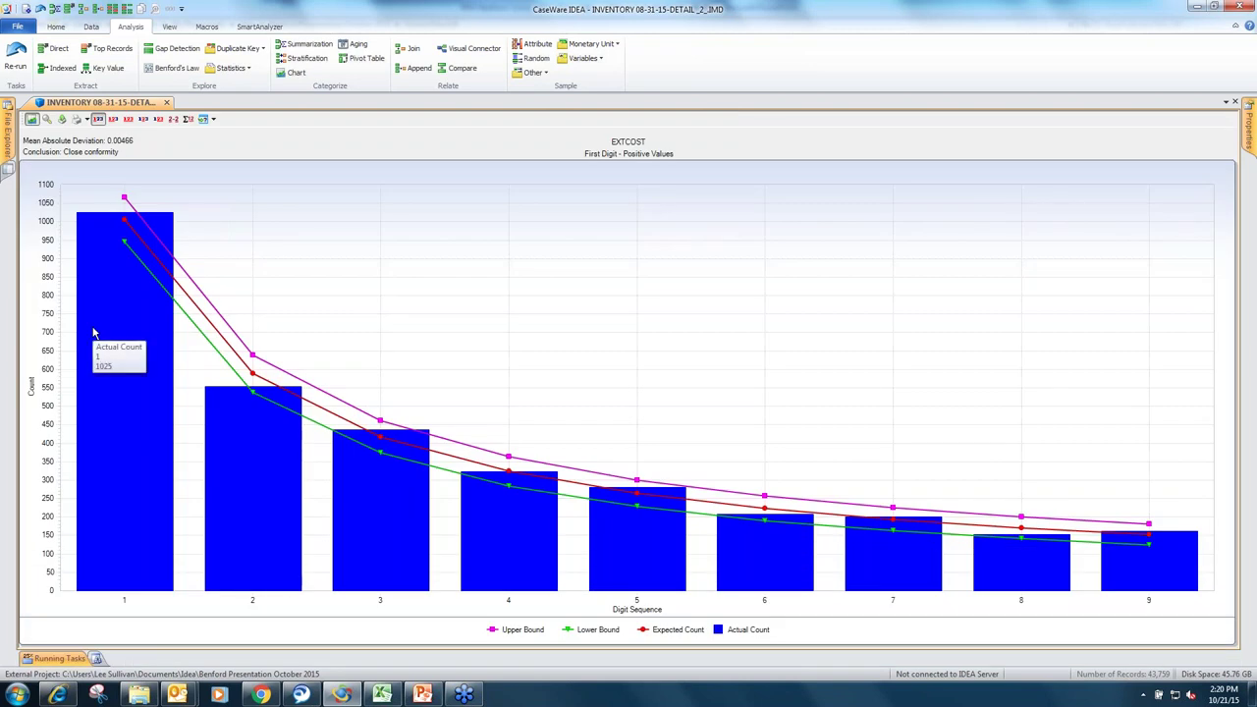
{"action": "left_click", "coordinate": [93, 333]}
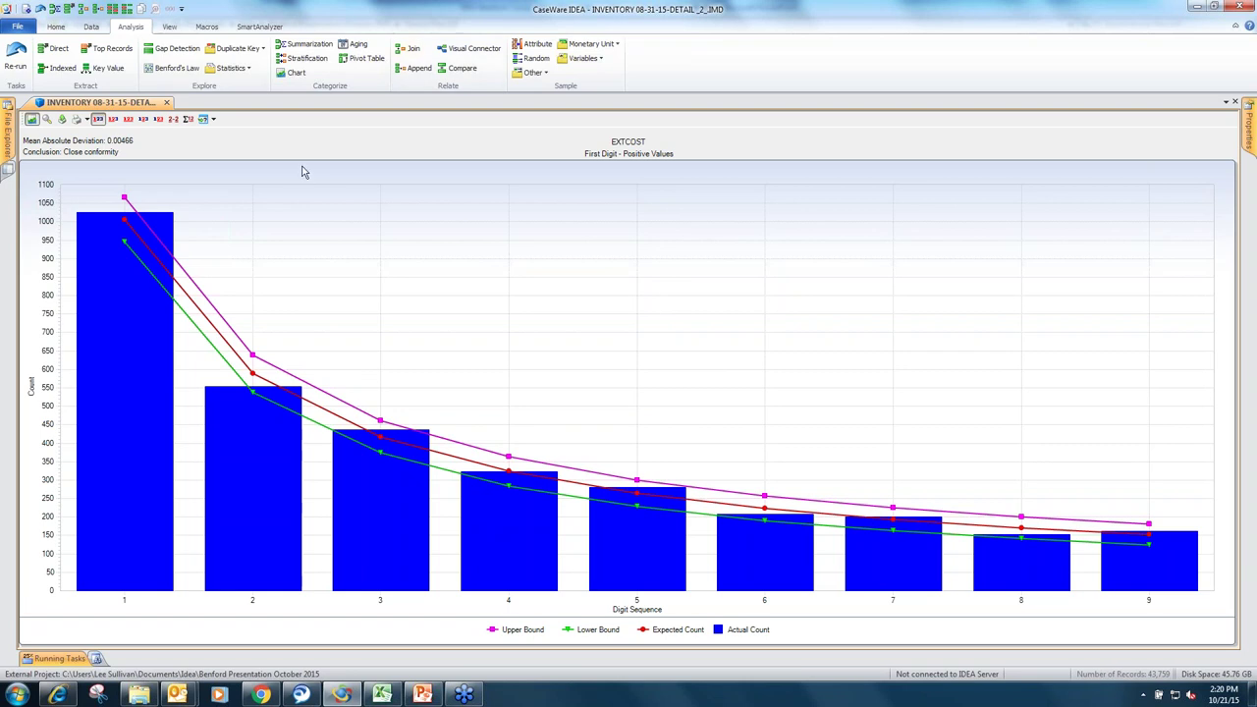
Step: Return the inventory database to its data view and open the INVENTORY 08-31-15 MODIFIED-DETAIL database
{"action": "left_click", "coordinate": [1250, 128]}
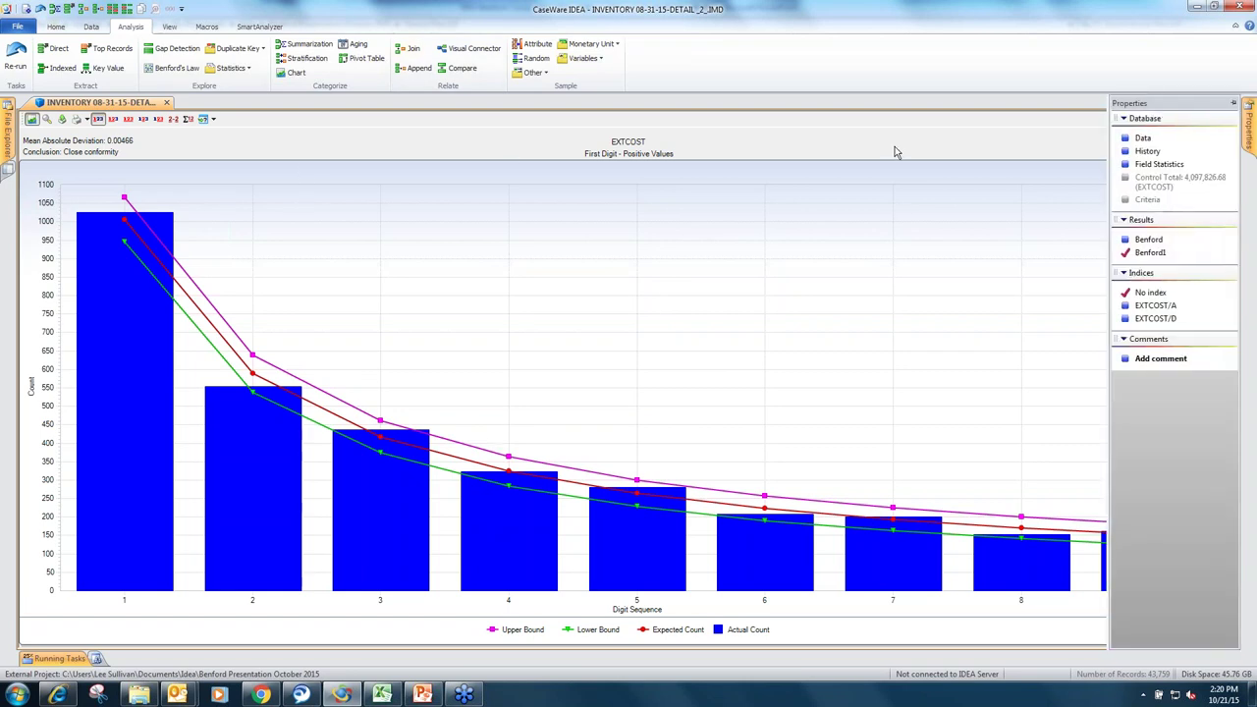
{"action": "left_click", "coordinate": [1241, 132]}
{"action": "left_click", "coordinate": [1142, 139]}
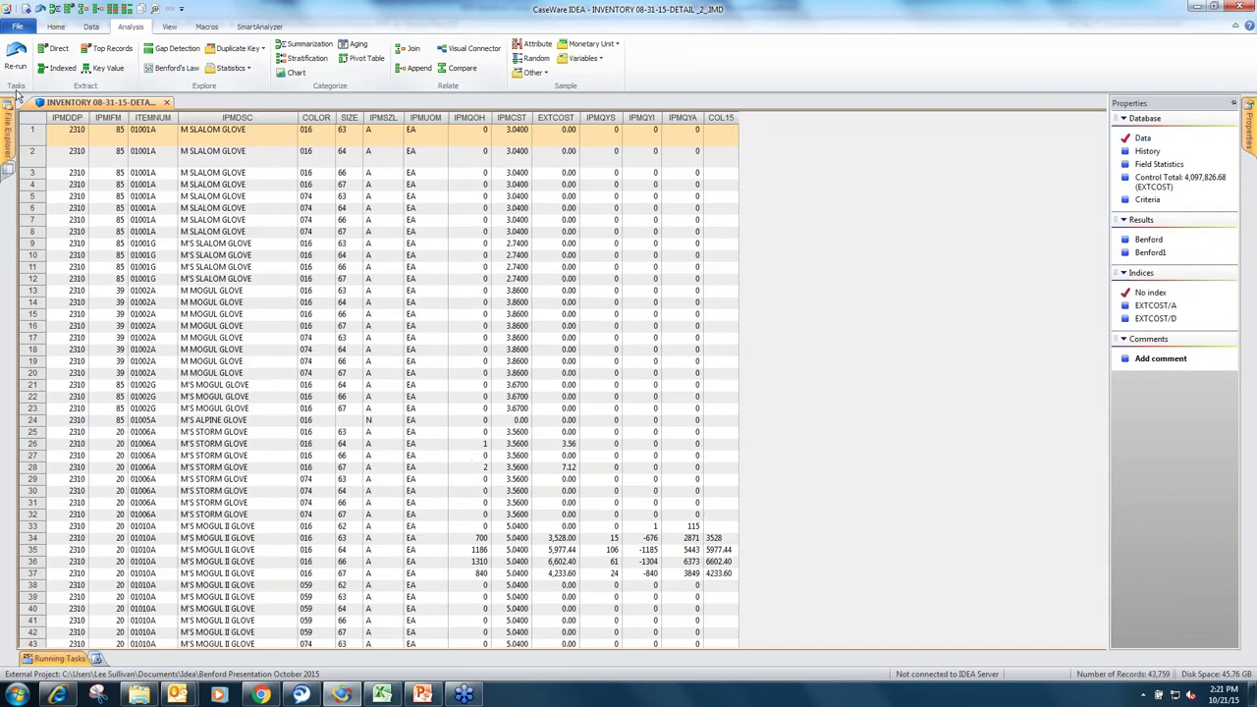
{"action": "left_click", "coordinate": [8, 123]}
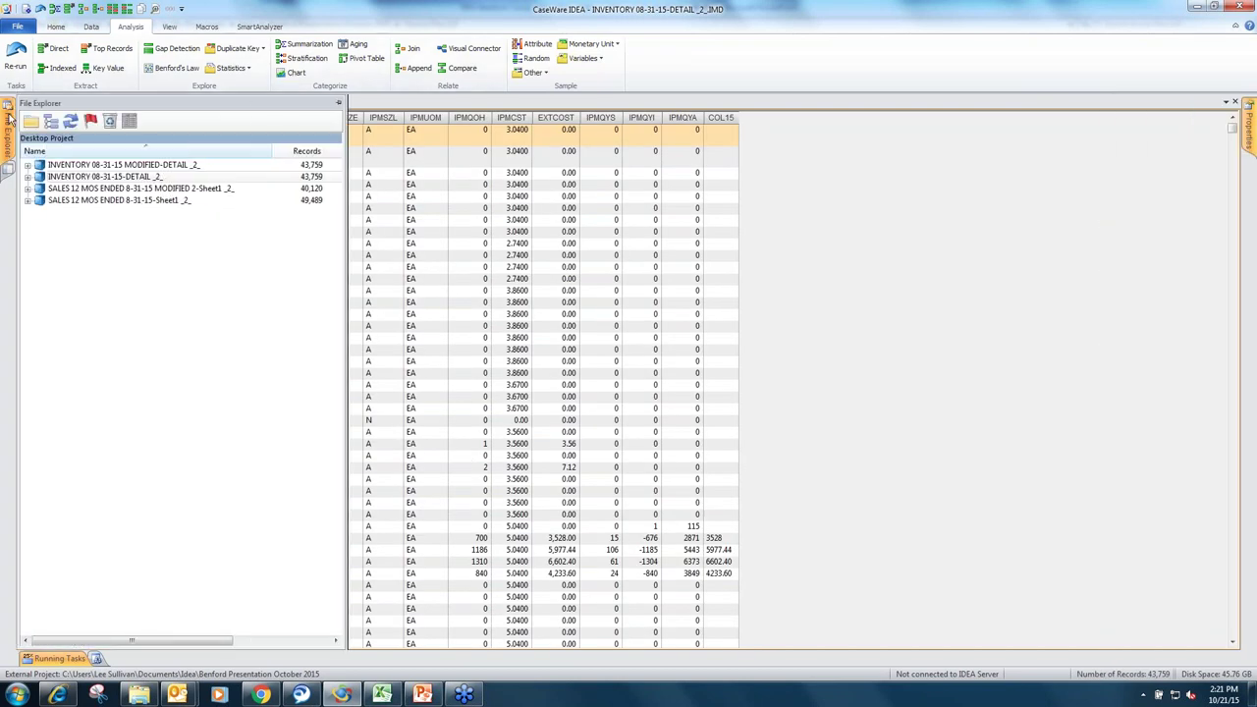
{"action": "double_click", "coordinate": [71, 166]}
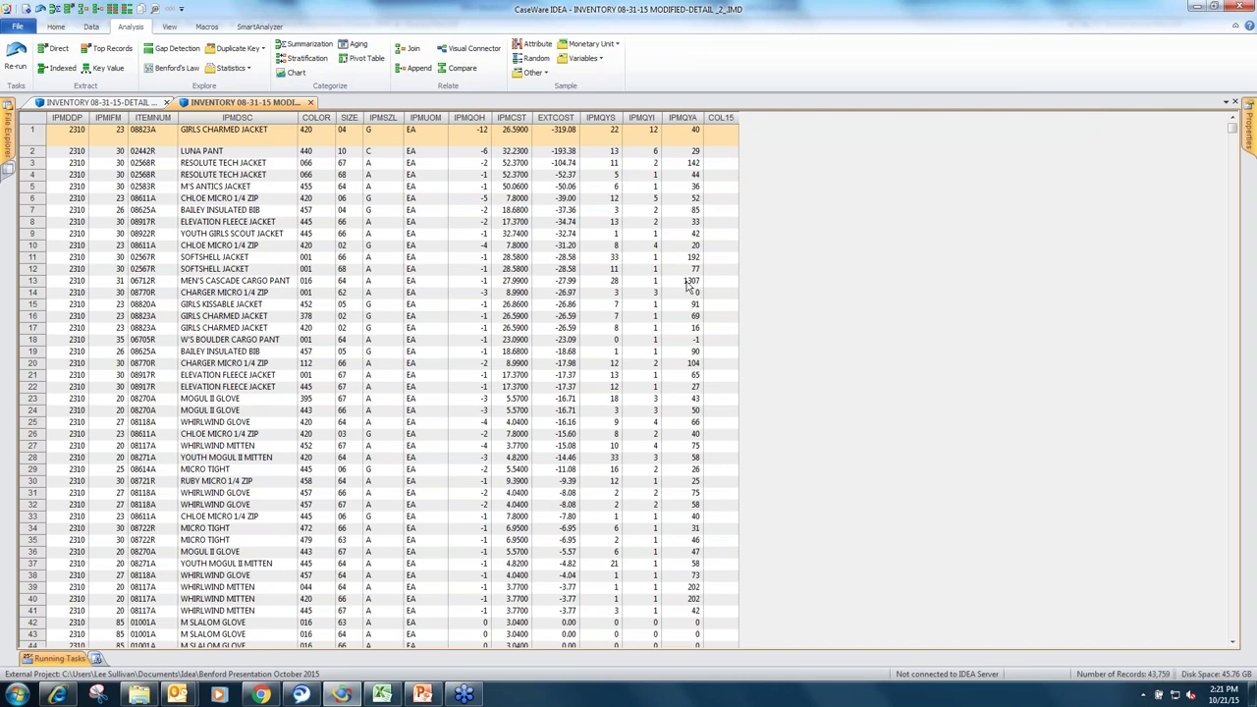
Step: Show the Net value field statistic above the records of the modified inventory database
{"action": "right_click", "coordinate": [282, 179]}
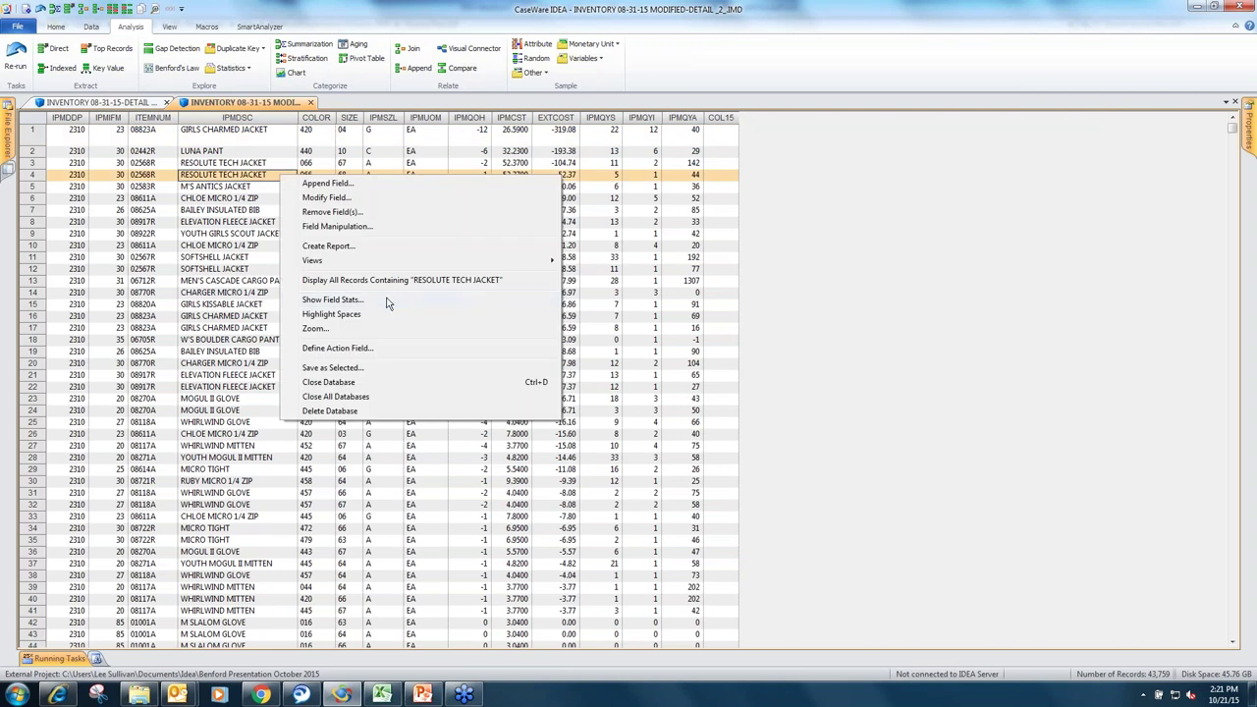
{"action": "left_click", "coordinate": [499, 301]}
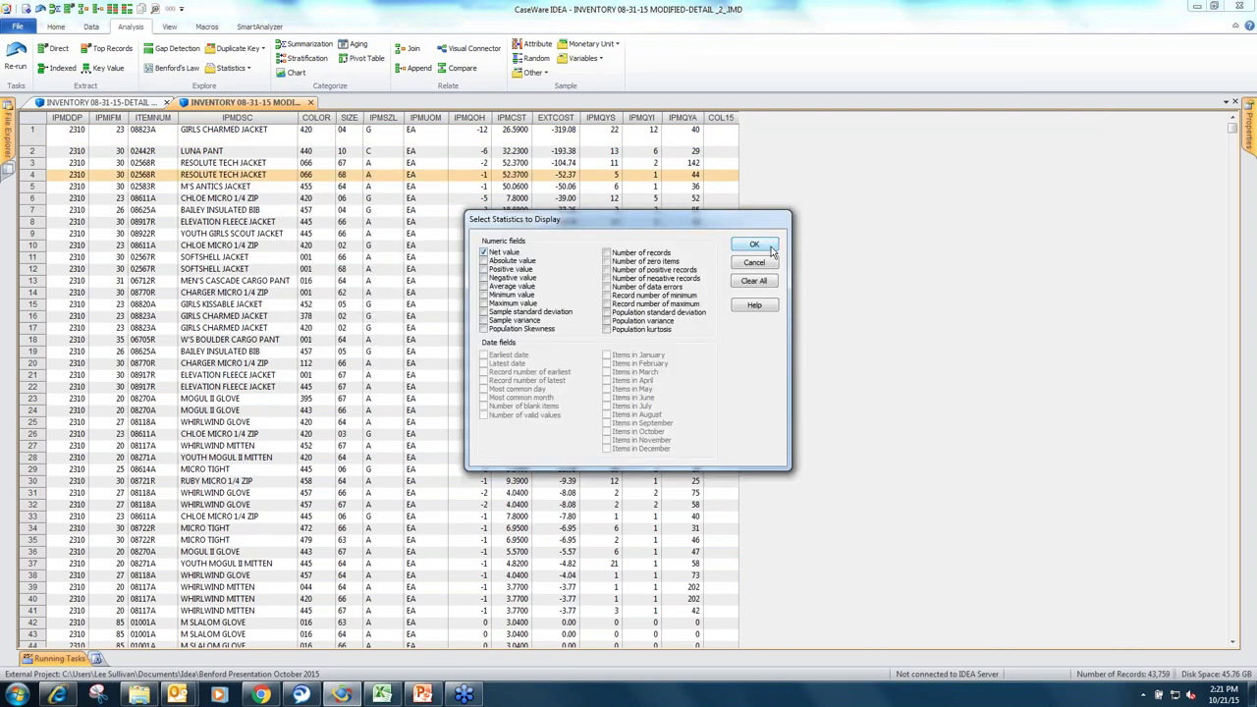
{"action": "left_click", "coordinate": [758, 246]}
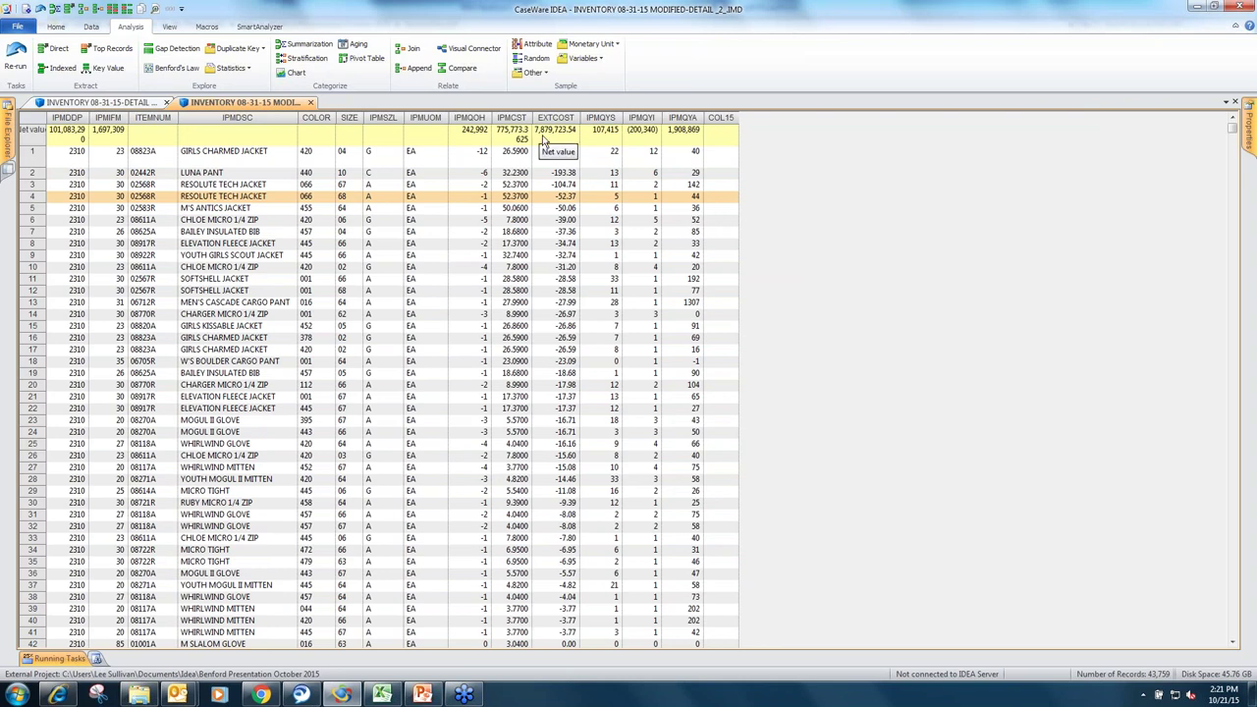
{"action": "left_click", "coordinate": [546, 138]}
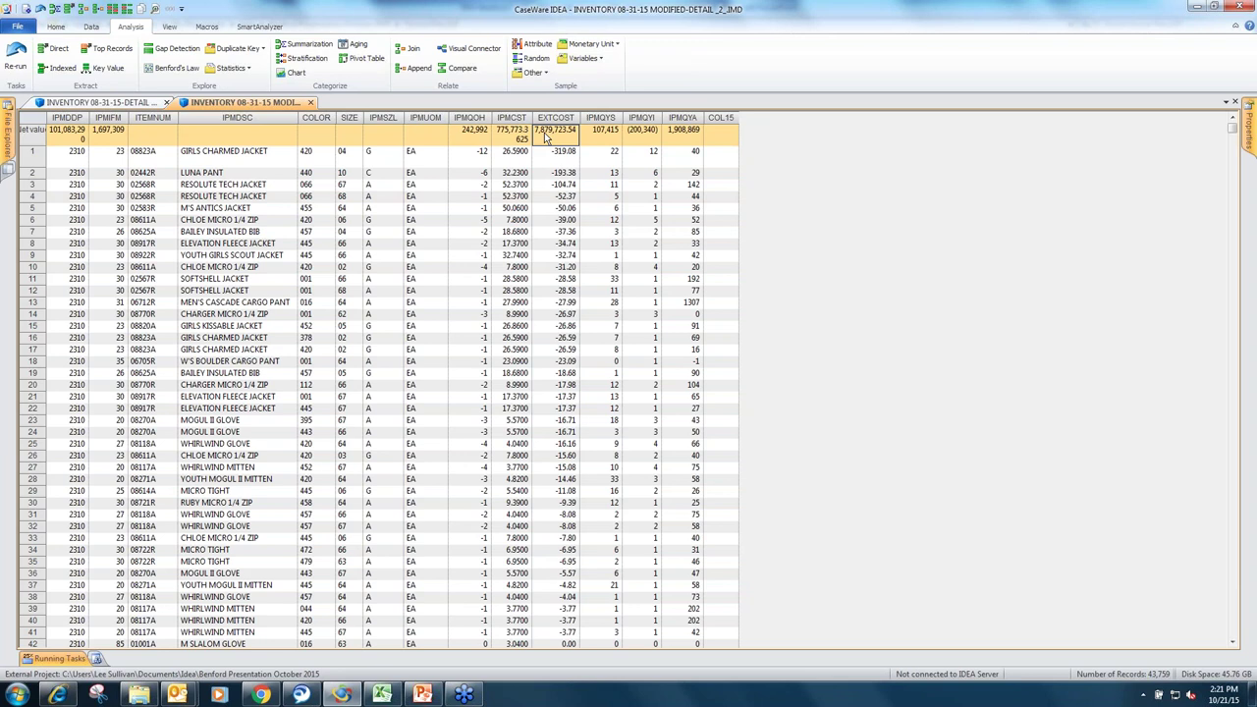
Step: Show the Net value field statistic in the original INVENTORY 08-31-15-DETAIL database as well
{"action": "left_click", "coordinate": [122, 104]}
{"action": "right_click", "coordinate": [181, 152]}
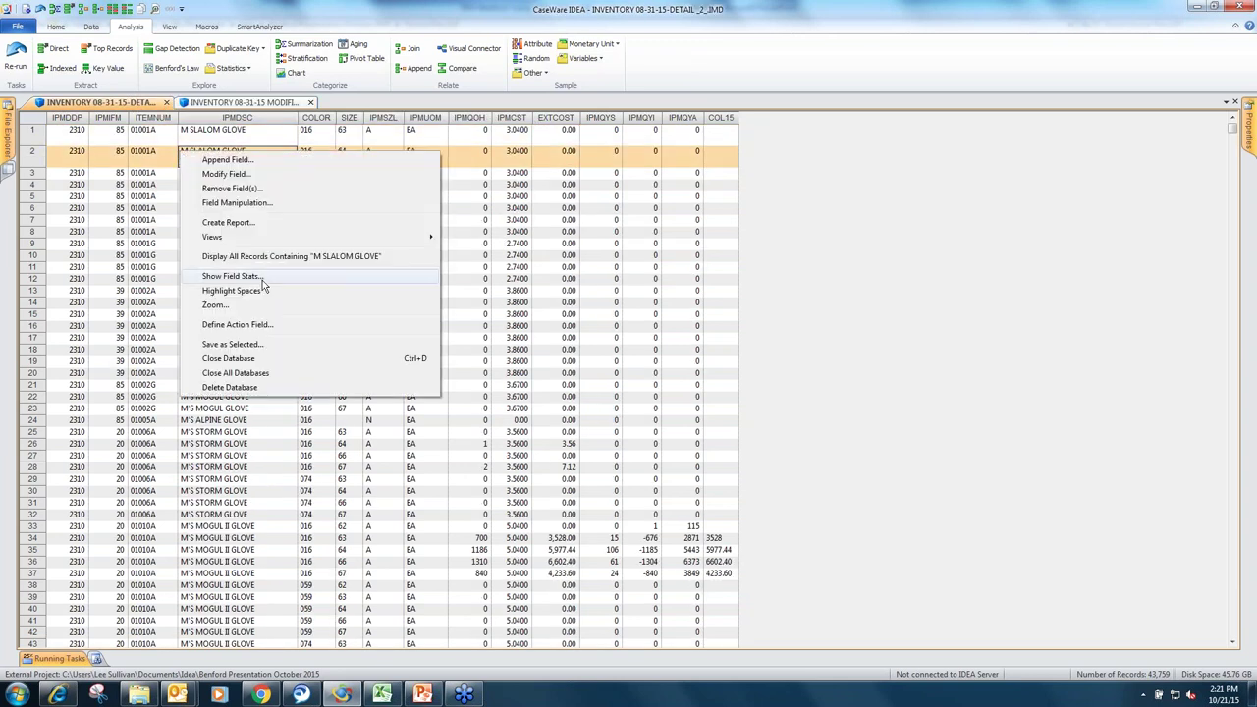
{"action": "left_click", "coordinate": [262, 279]}
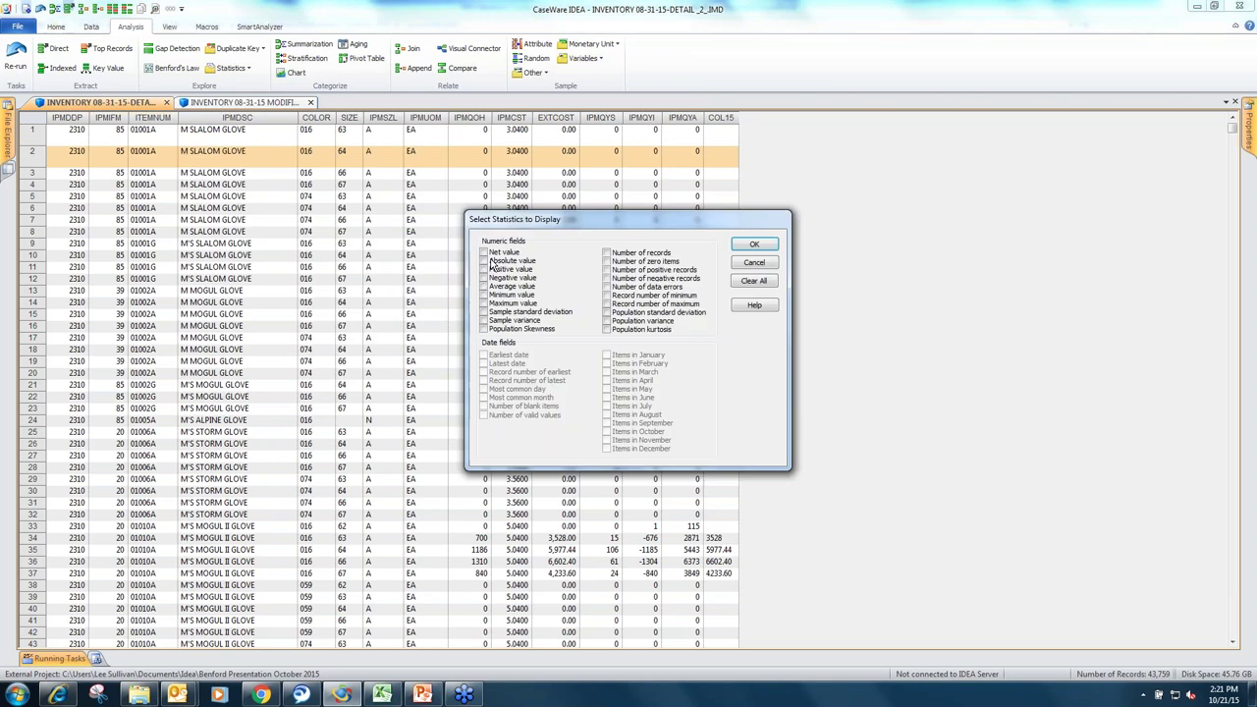
{"action": "left_click", "coordinate": [745, 244]}
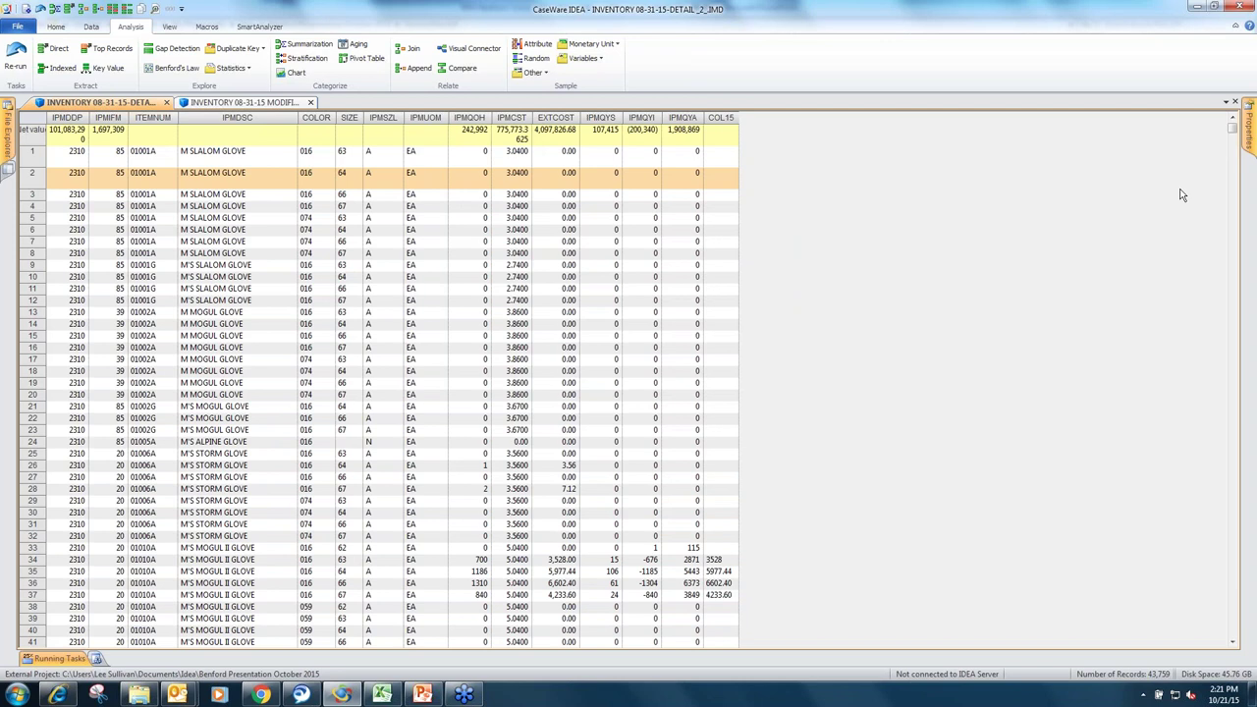
Step: Display the saved Benford result of the original inventory database and examine its first-digit chart
{"action": "mouse_move", "coordinate": [1252, 138]}
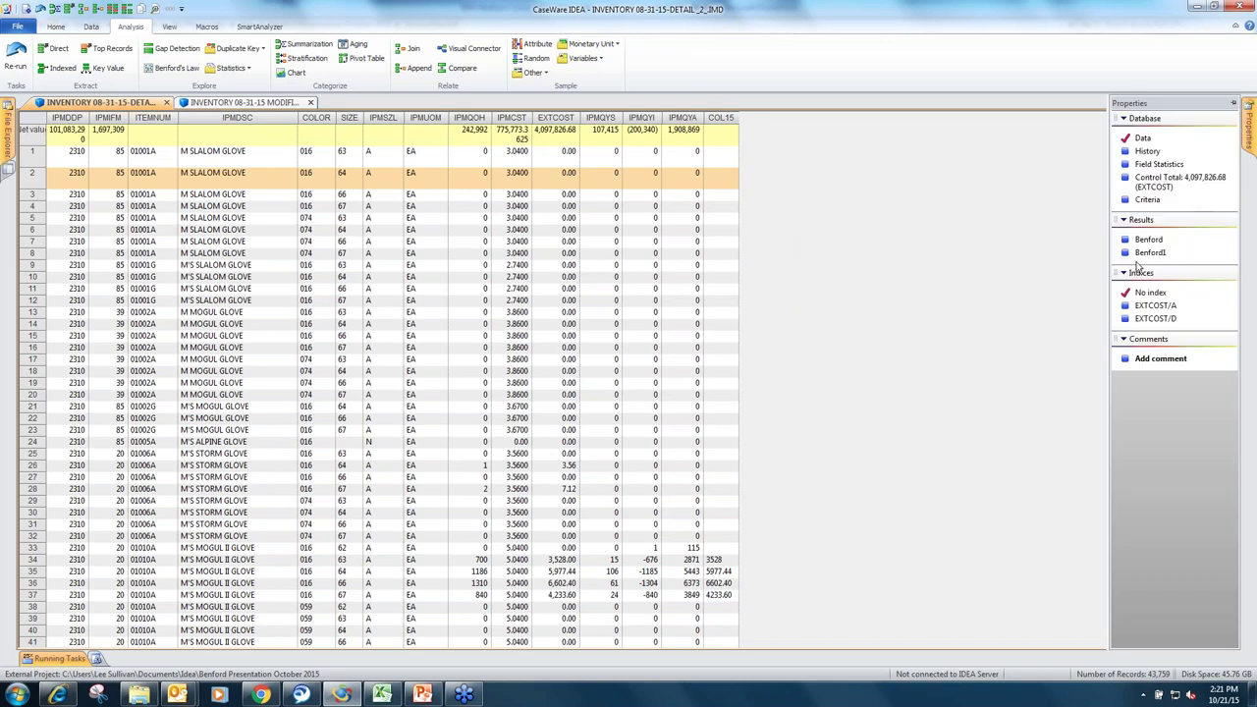
{"action": "left_click", "coordinate": [1146, 242]}
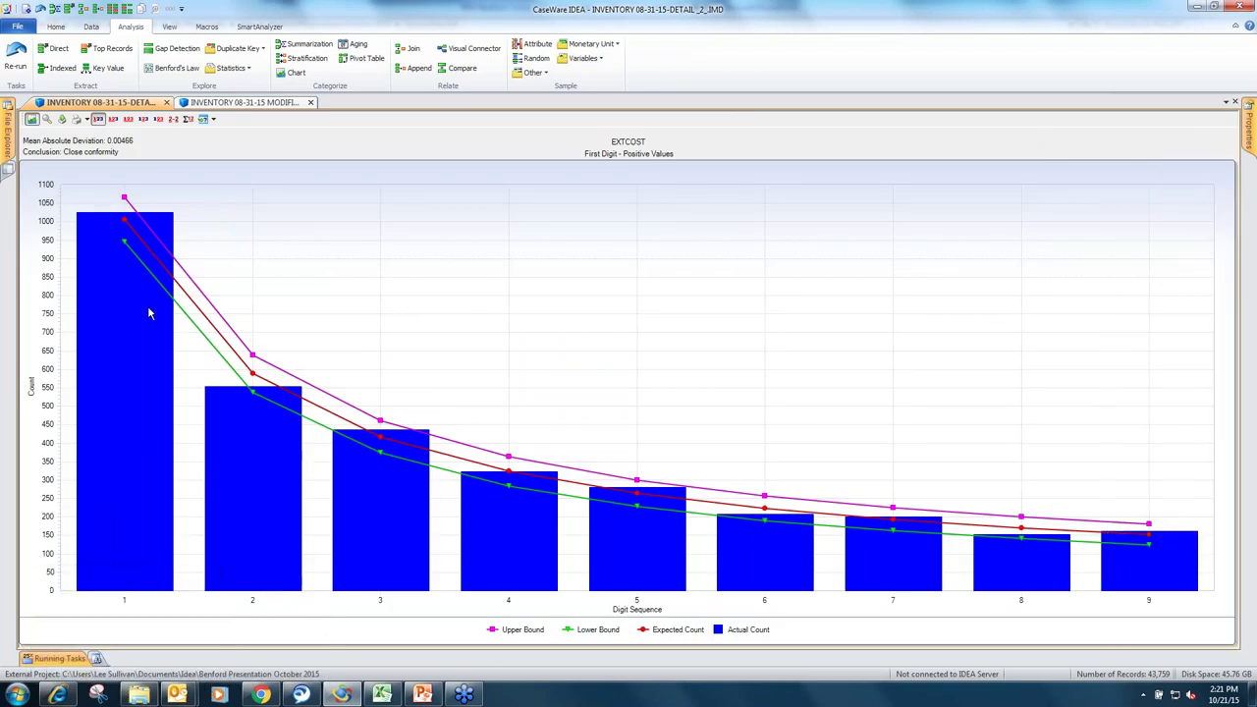
{"action": "mouse_move", "coordinate": [1179, 560]}
Step: Display the Benford result of the modified inventory database and compare its first-digit chart with the original's
{"action": "left_click", "coordinate": [224, 105]}
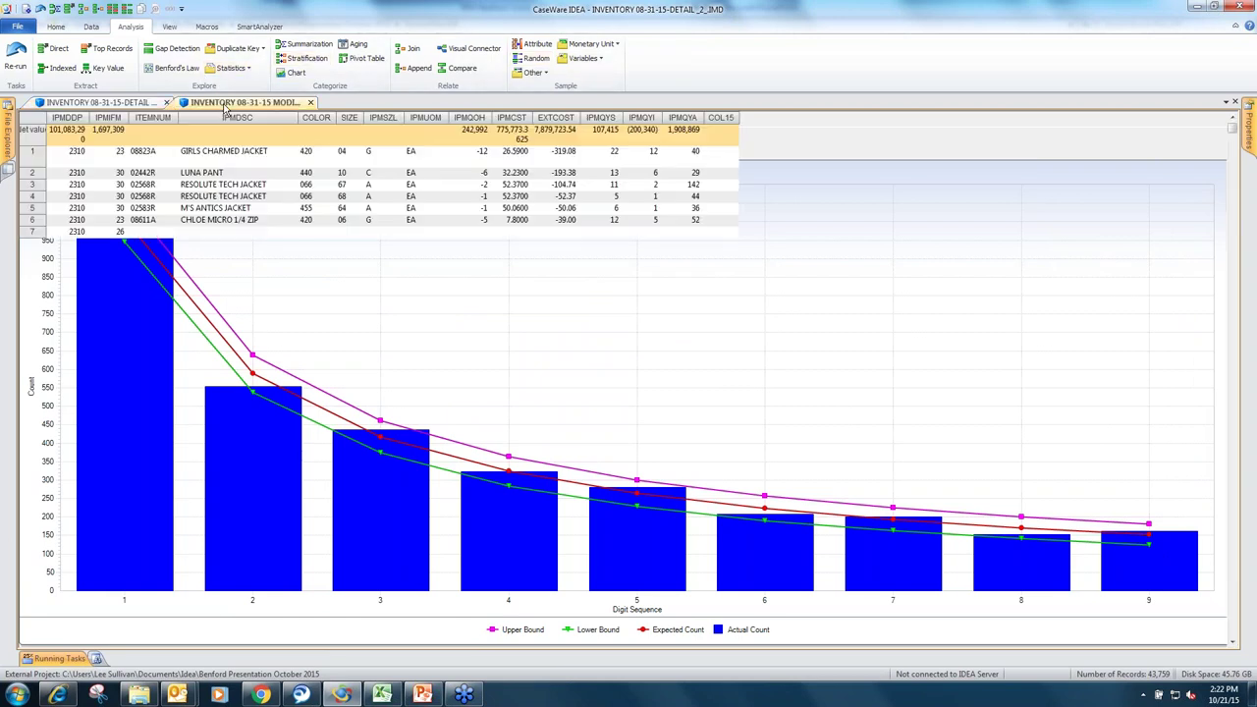
{"action": "mouse_move", "coordinate": [1251, 133]}
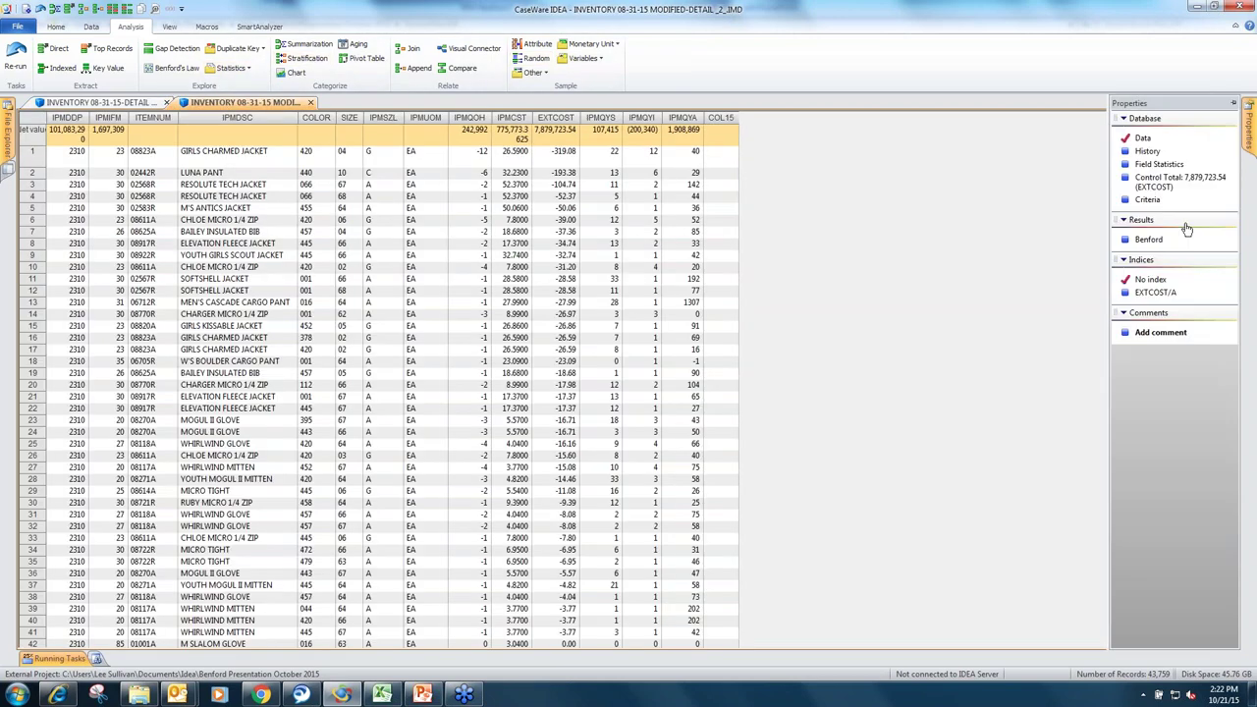
{"action": "left_click", "coordinate": [1148, 240]}
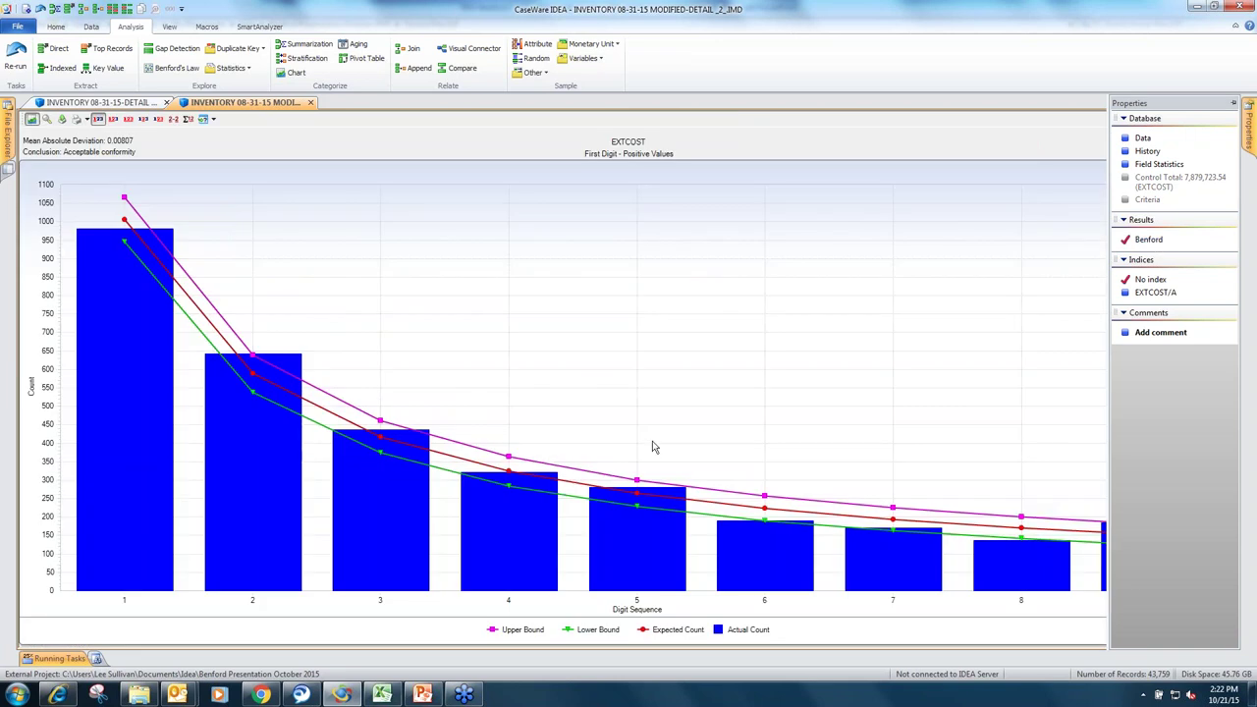
{"action": "mouse_move", "coordinate": [1132, 558]}
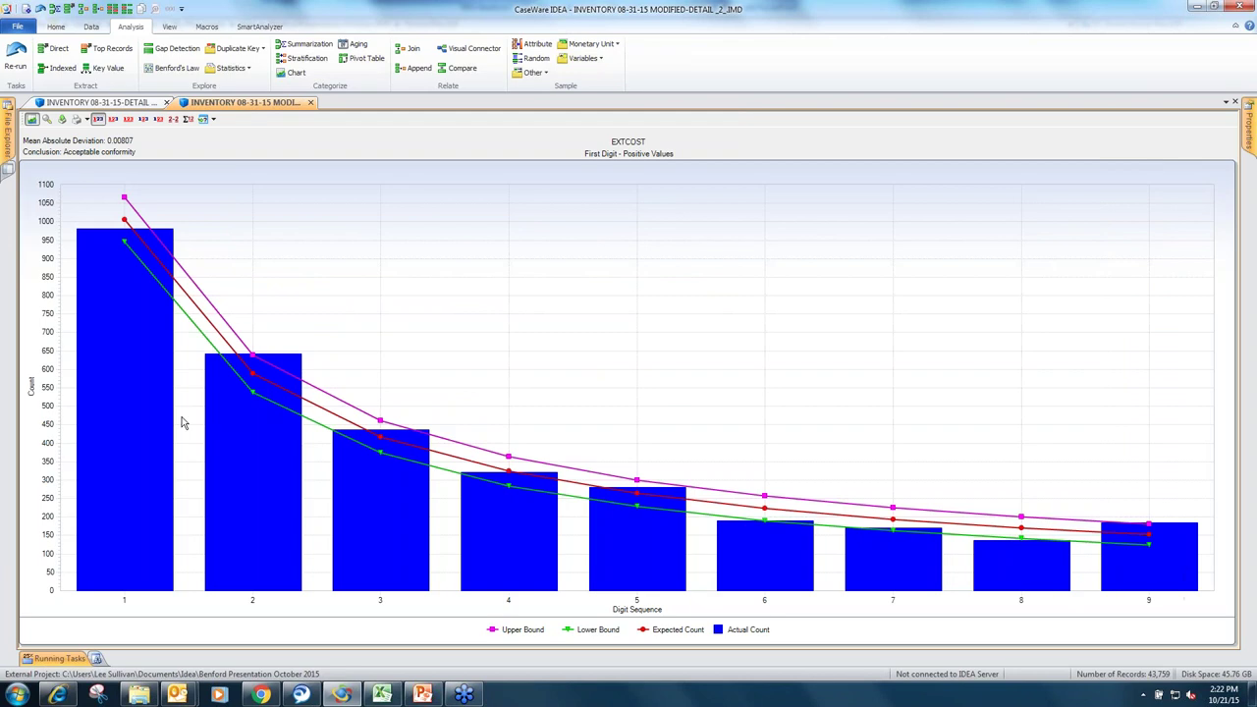
{"action": "mouse_move", "coordinate": [222, 386]}
{"action": "left_click", "coordinate": [93, 104]}
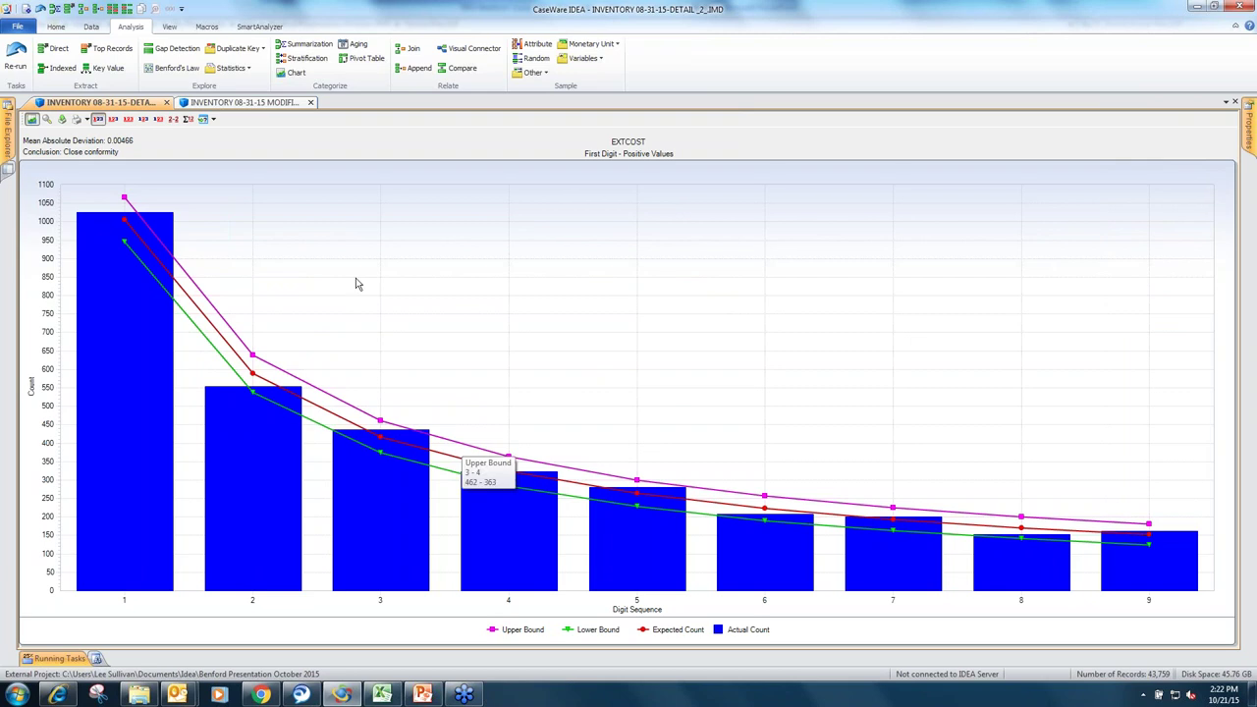
{"action": "left_click", "coordinate": [237, 104]}
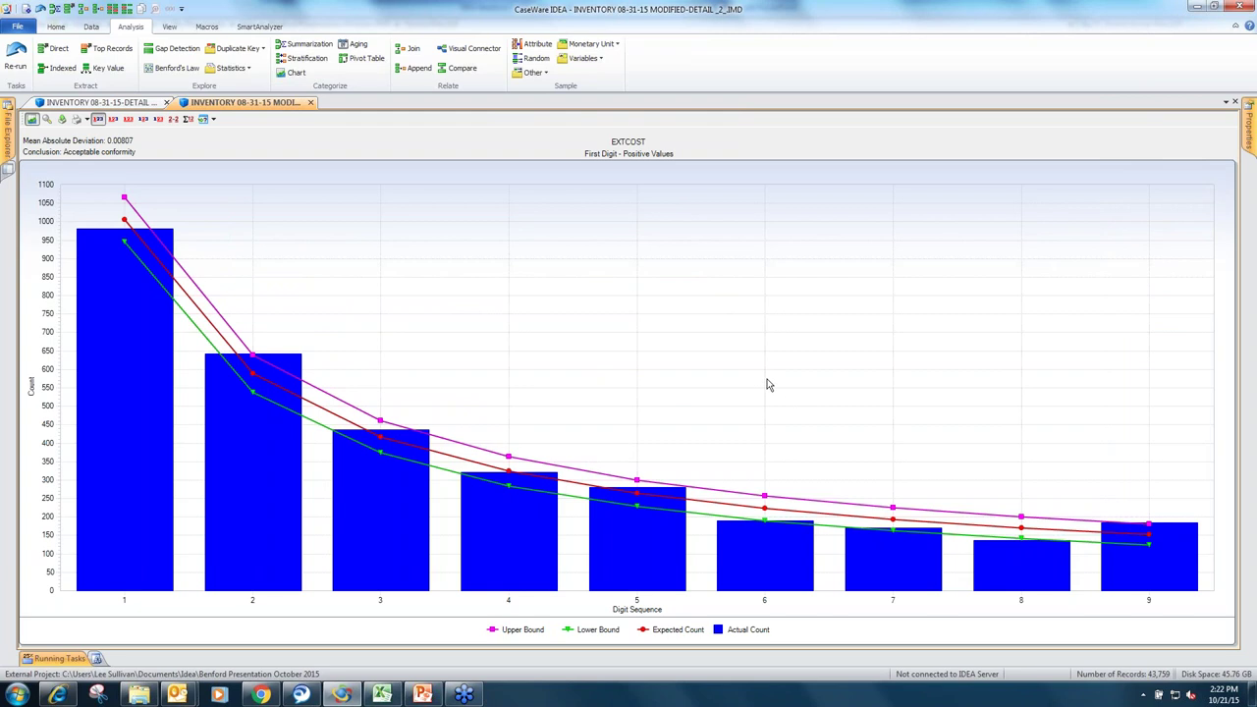
Step: Display the records behind the first-digit 2 bar of the modified chart and bring their EXTCOST values into view
{"action": "mouse_move", "coordinate": [216, 475]}
{"action": "right_click", "coordinate": [241, 475]}
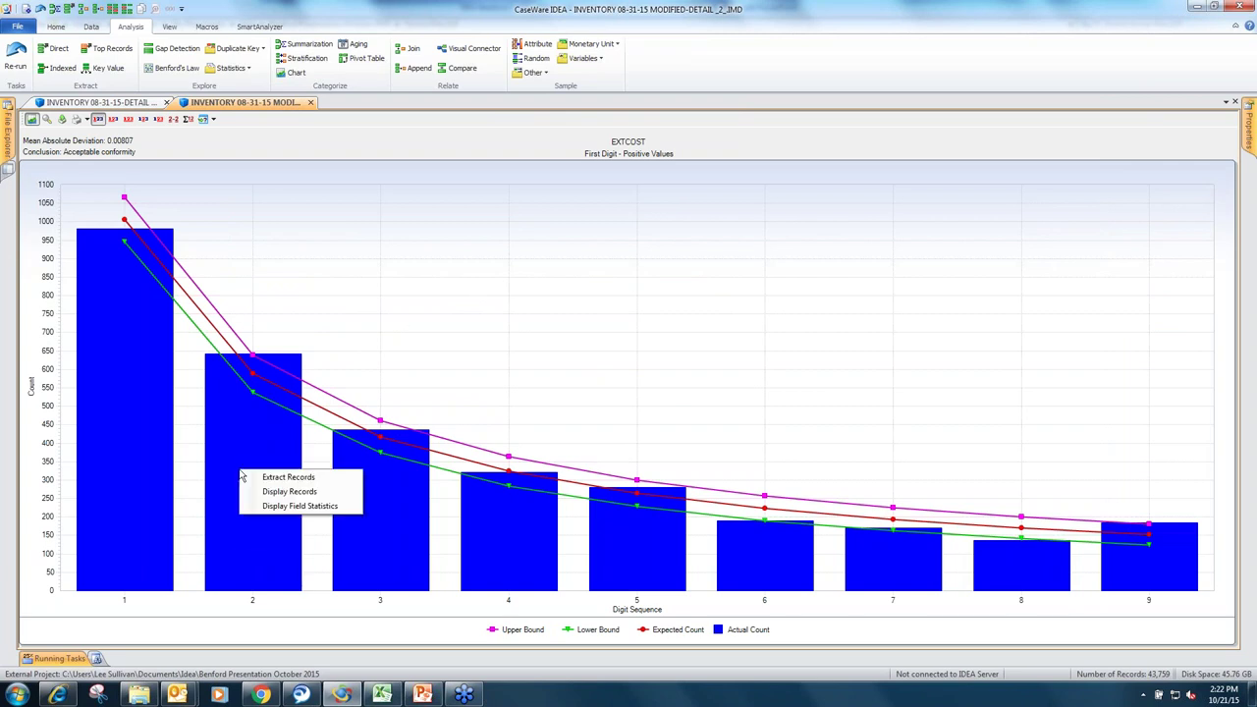
{"action": "left_click", "coordinate": [283, 492]}
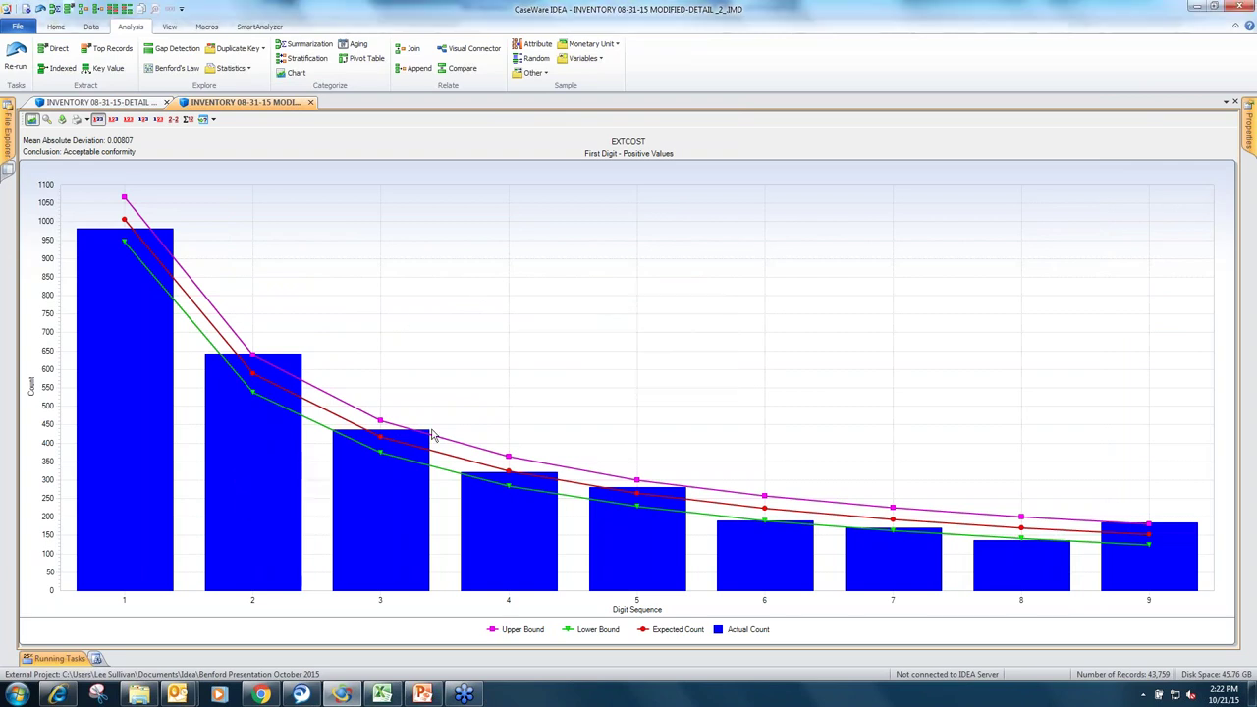
{"action": "left_click", "coordinate": [522, 411]}
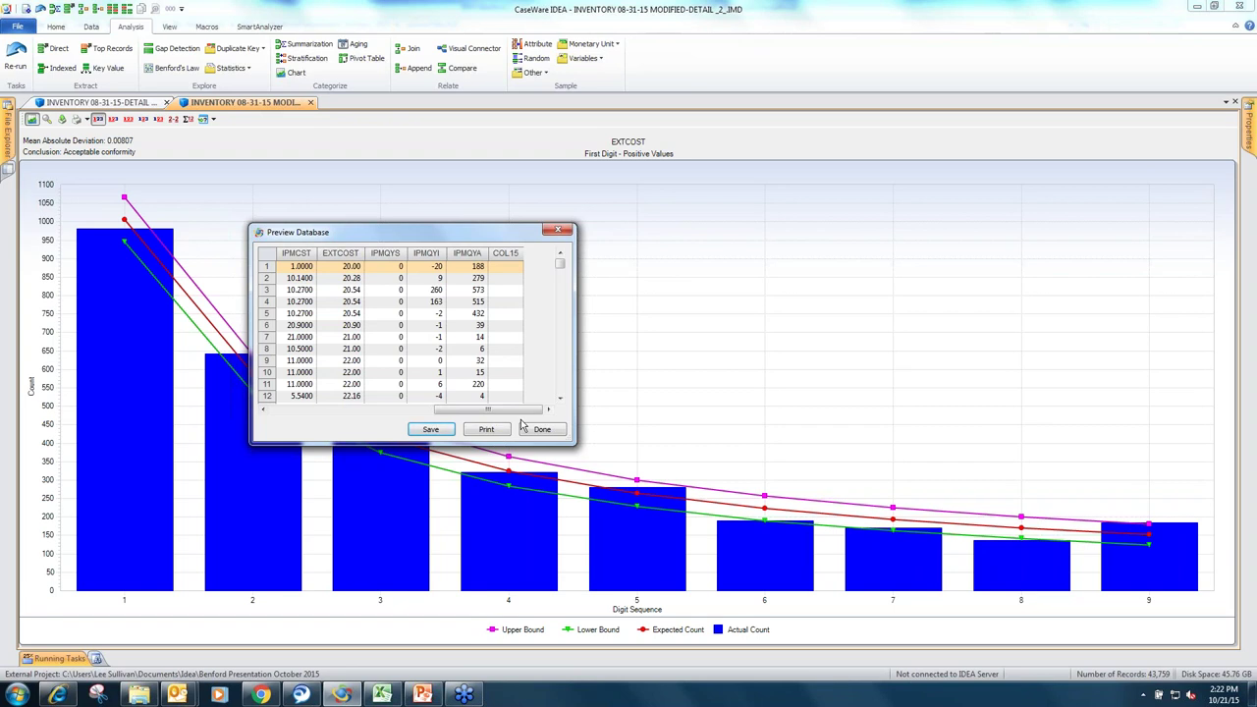
Step: Save the previewed first-digit 2 records as a new database named "Extraction modified file"
{"action": "left_click", "coordinate": [430, 430]}
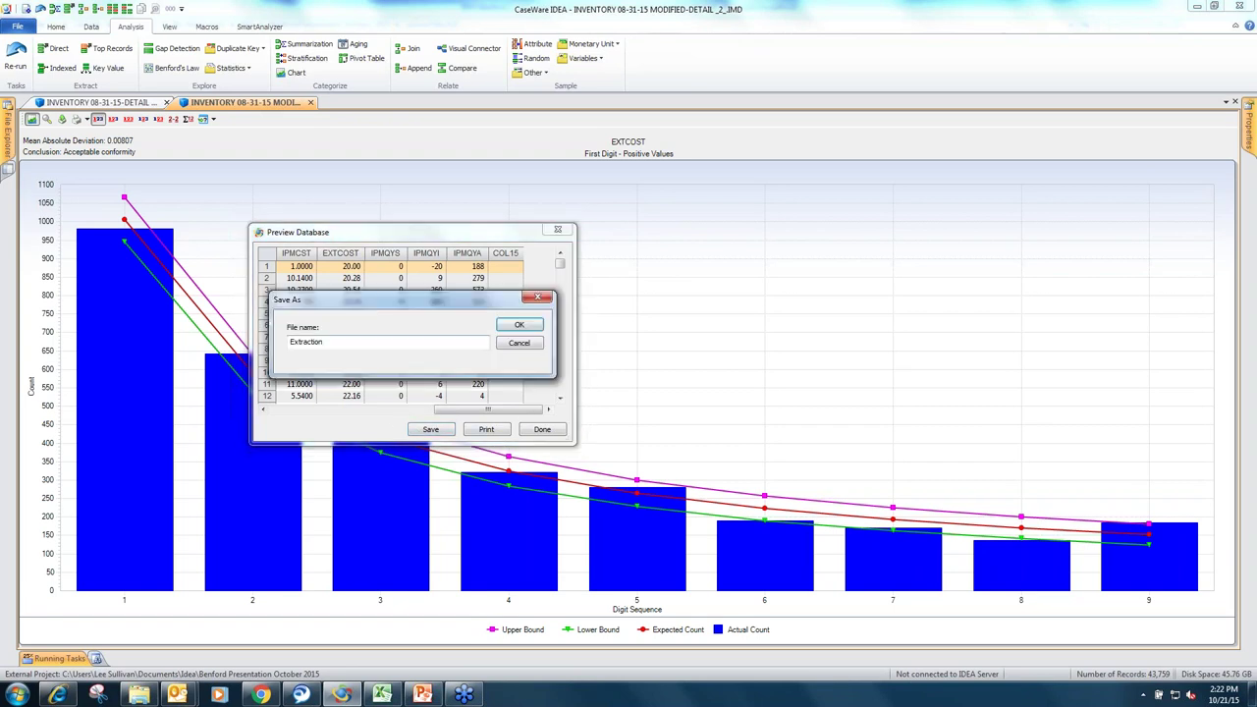
{"action": "left_click", "coordinate": [353, 343]}
{"action": "type", "text": "modified file"}
{"action": "key", "text": "Return"}
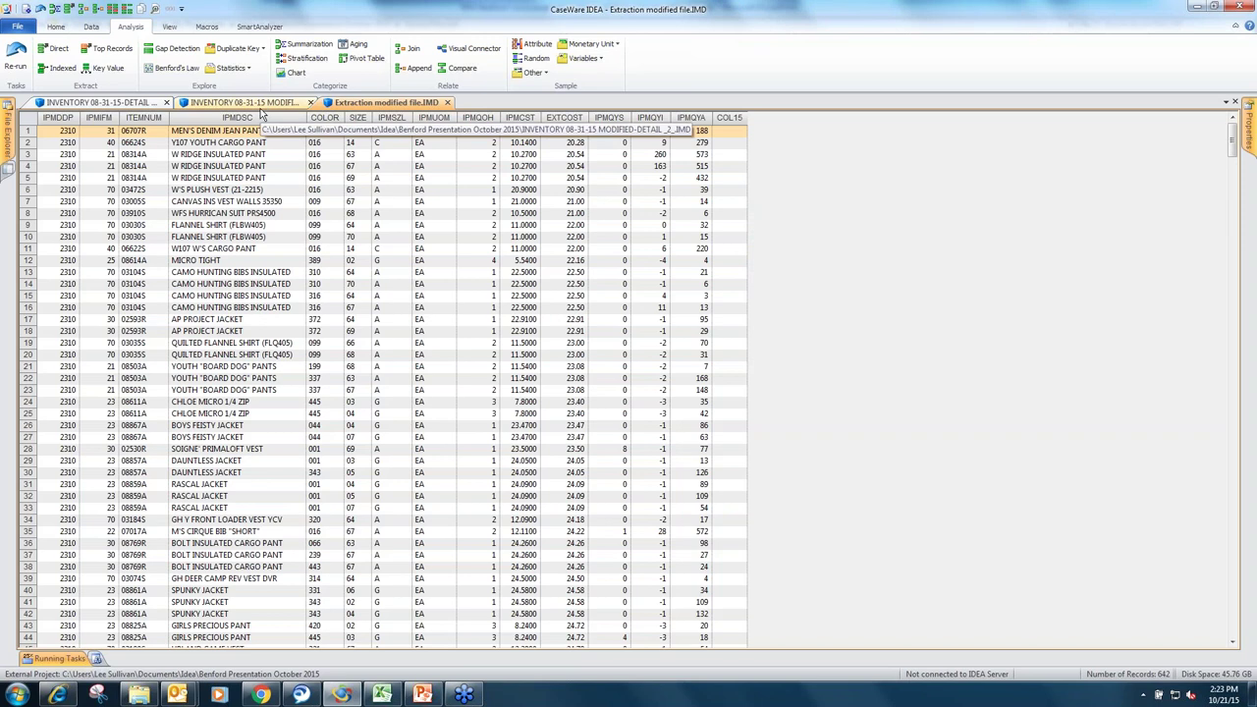
Step: Go back to the modified inventory database and show its data instead of the Benford chart
{"action": "left_click", "coordinate": [262, 108]}
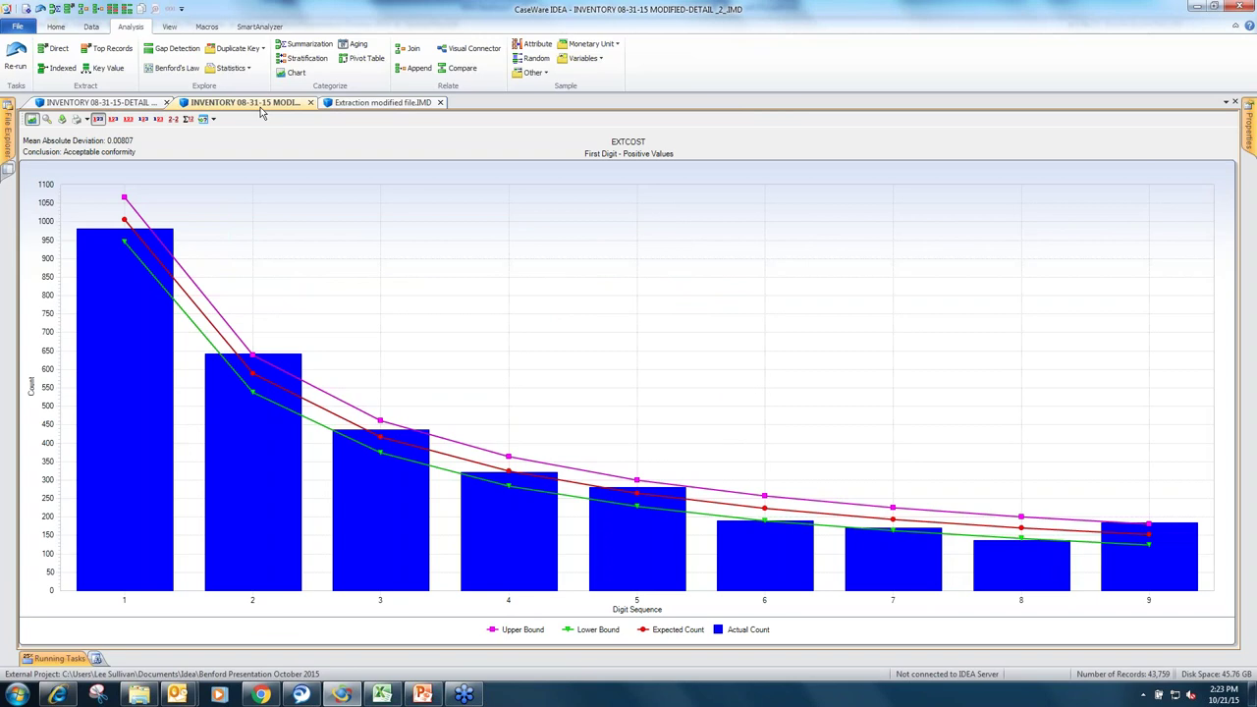
{"action": "mouse_move", "coordinate": [1250, 128]}
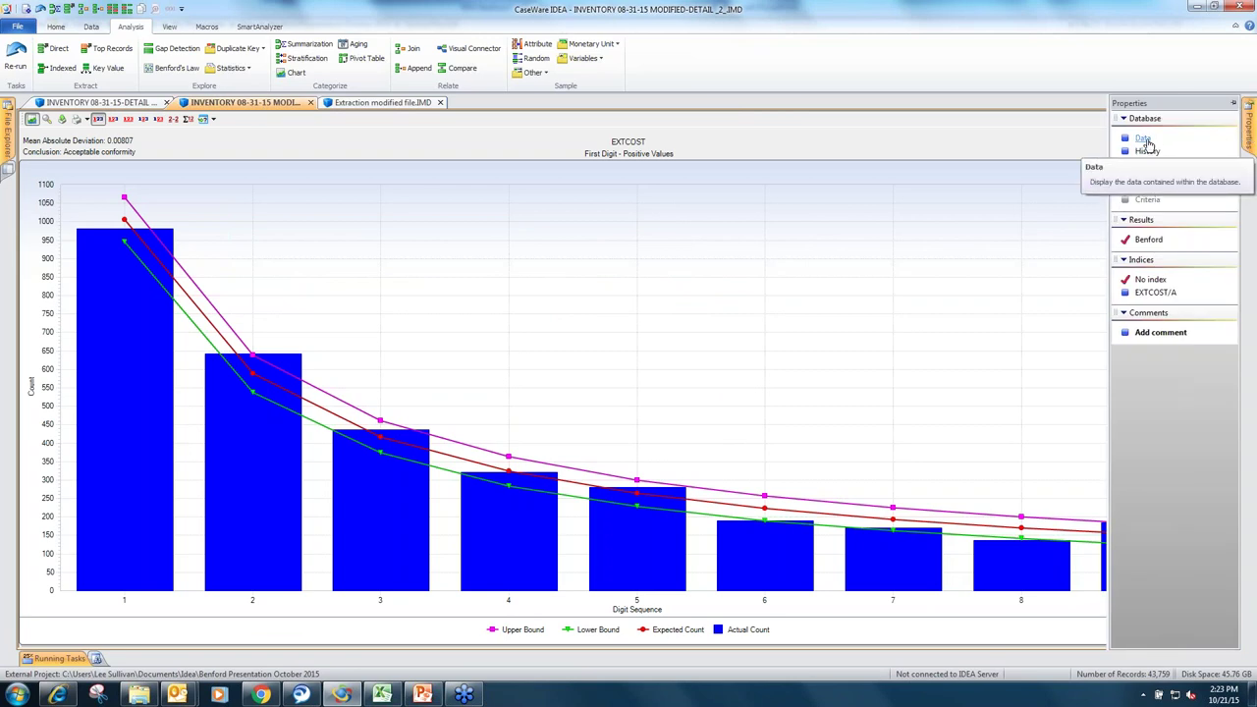
{"action": "left_click", "coordinate": [1145, 140]}
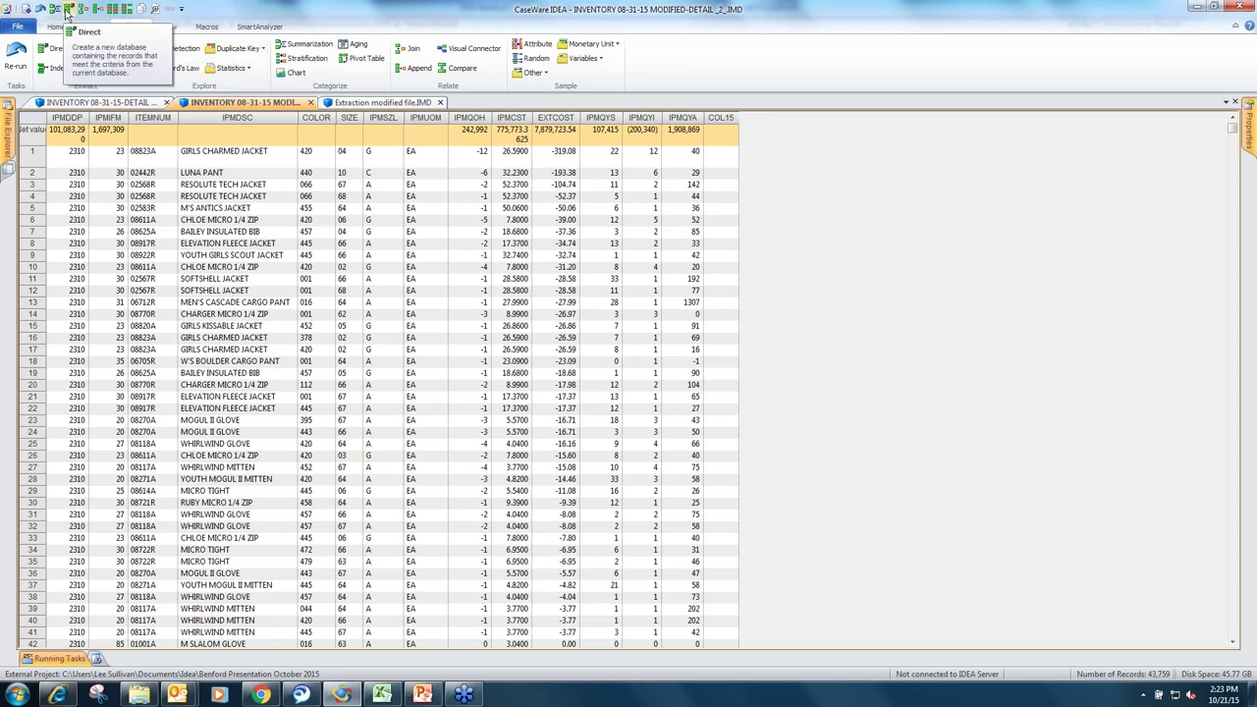
Step: Set up a direct extraction named "round numbers" from the modified inventory database and load the saved equation round numbers.EQX for its criteria
{"action": "left_click", "coordinate": [66, 12]}
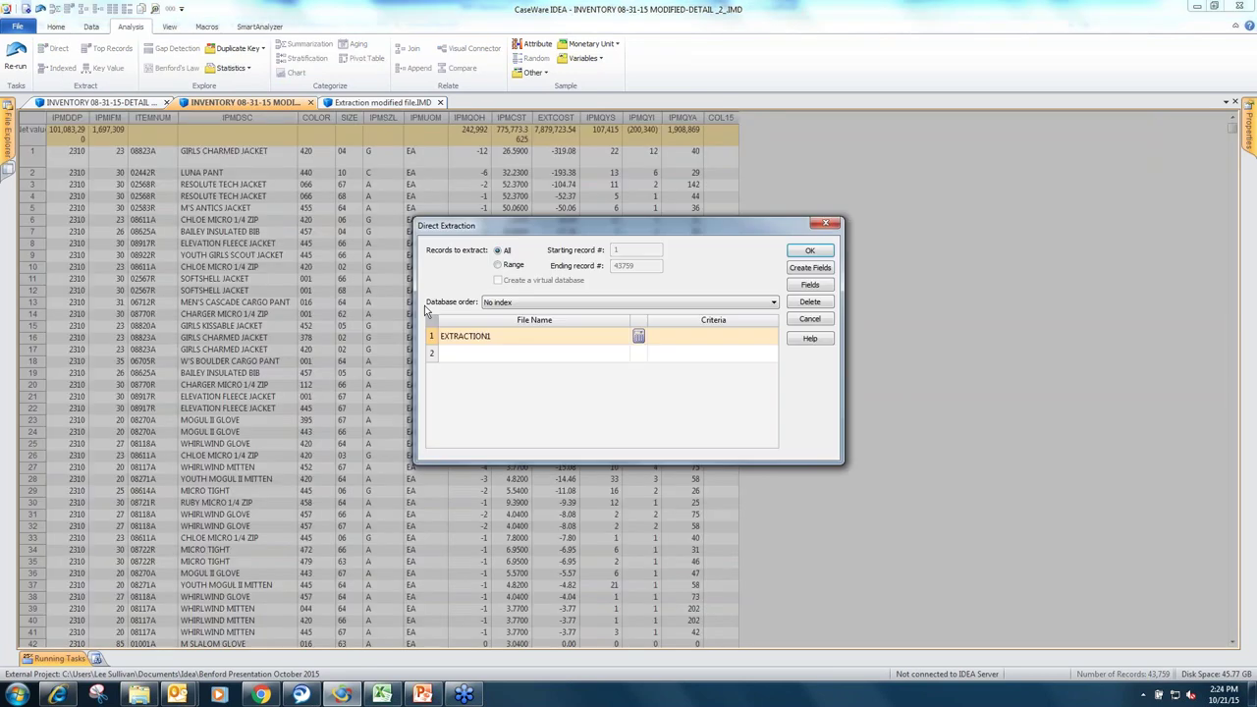
{"action": "left_click", "coordinate": [525, 336]}
{"action": "type", "text": "round numbers"}
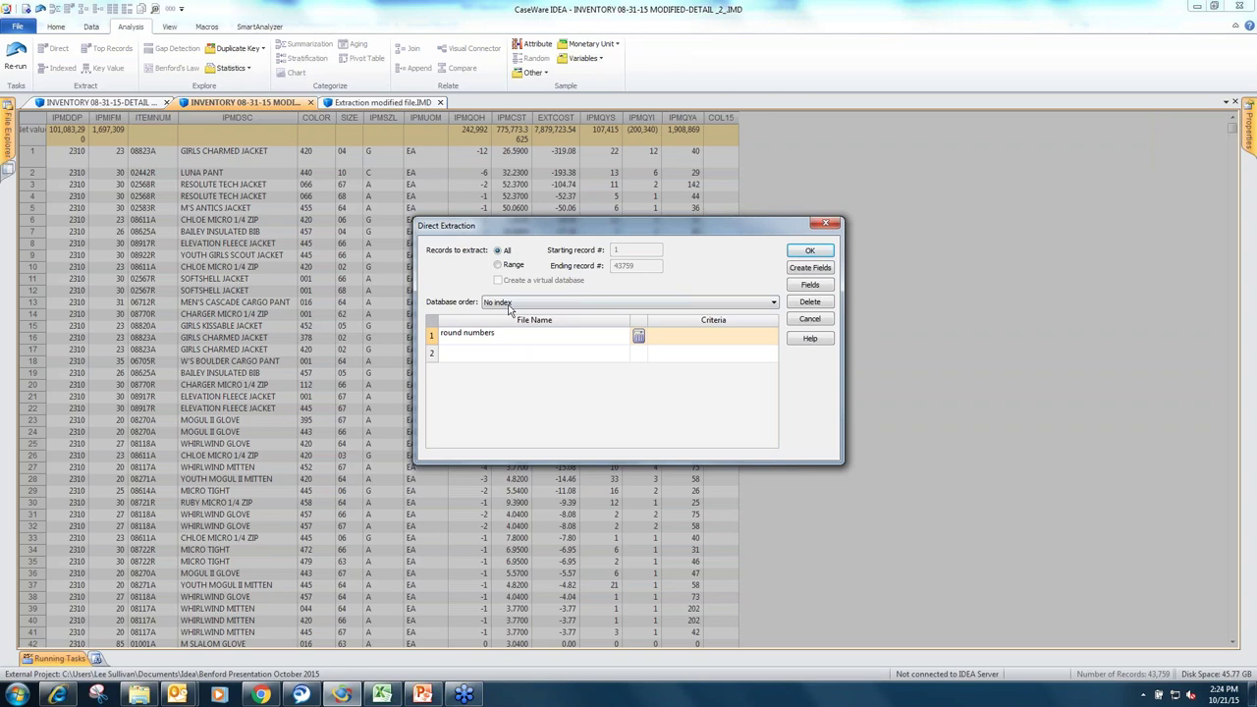
{"action": "left_click", "coordinate": [638, 336]}
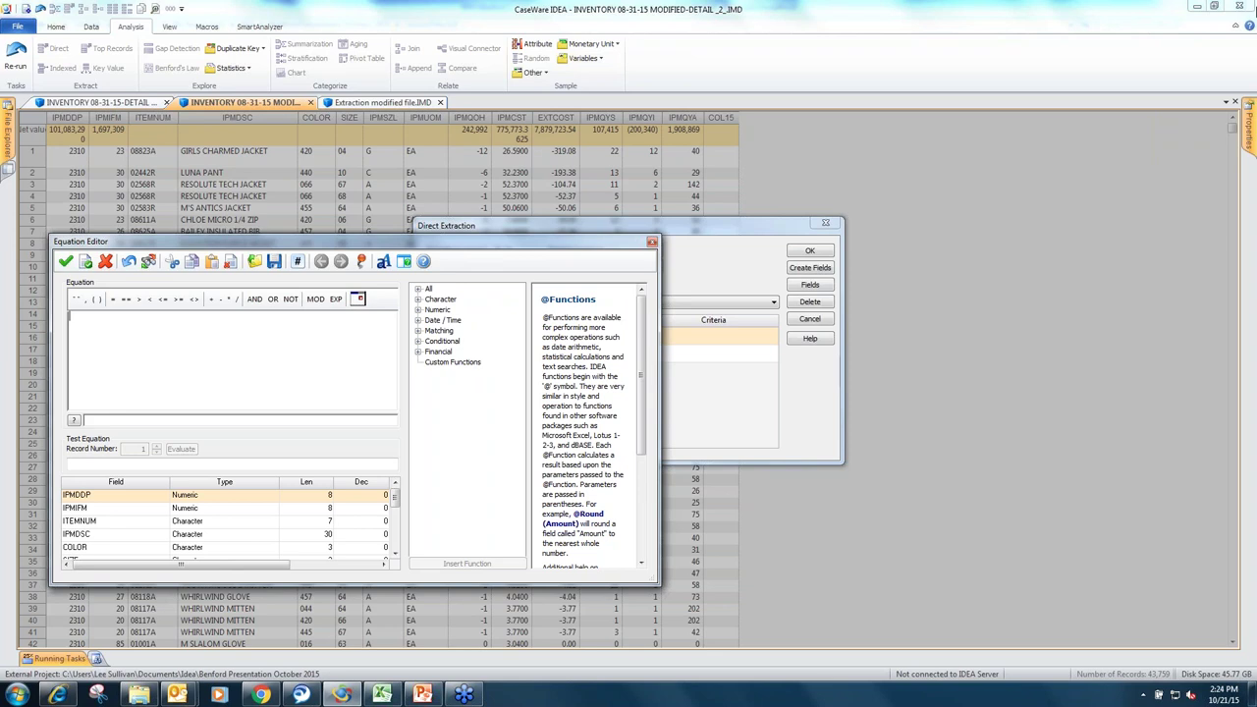
{"action": "left_click", "coordinate": [255, 263]}
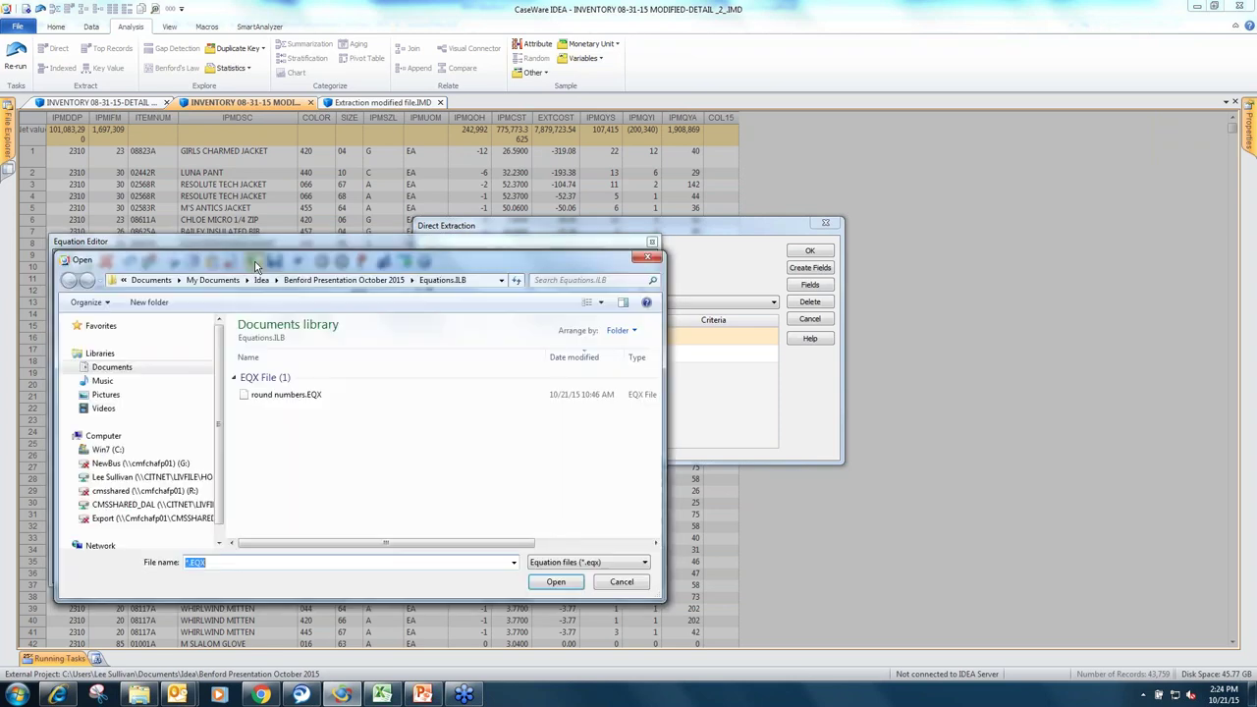
{"action": "left_click", "coordinate": [280, 398]}
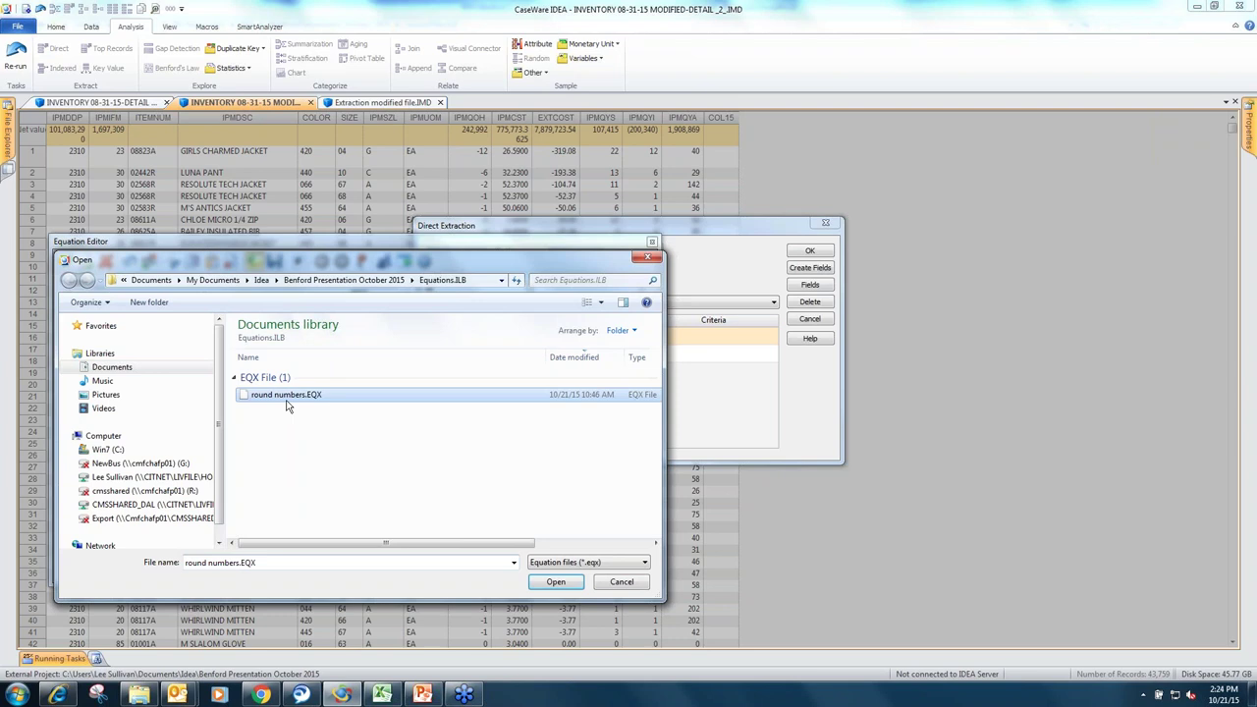
{"action": "left_click", "coordinate": [556, 583]}
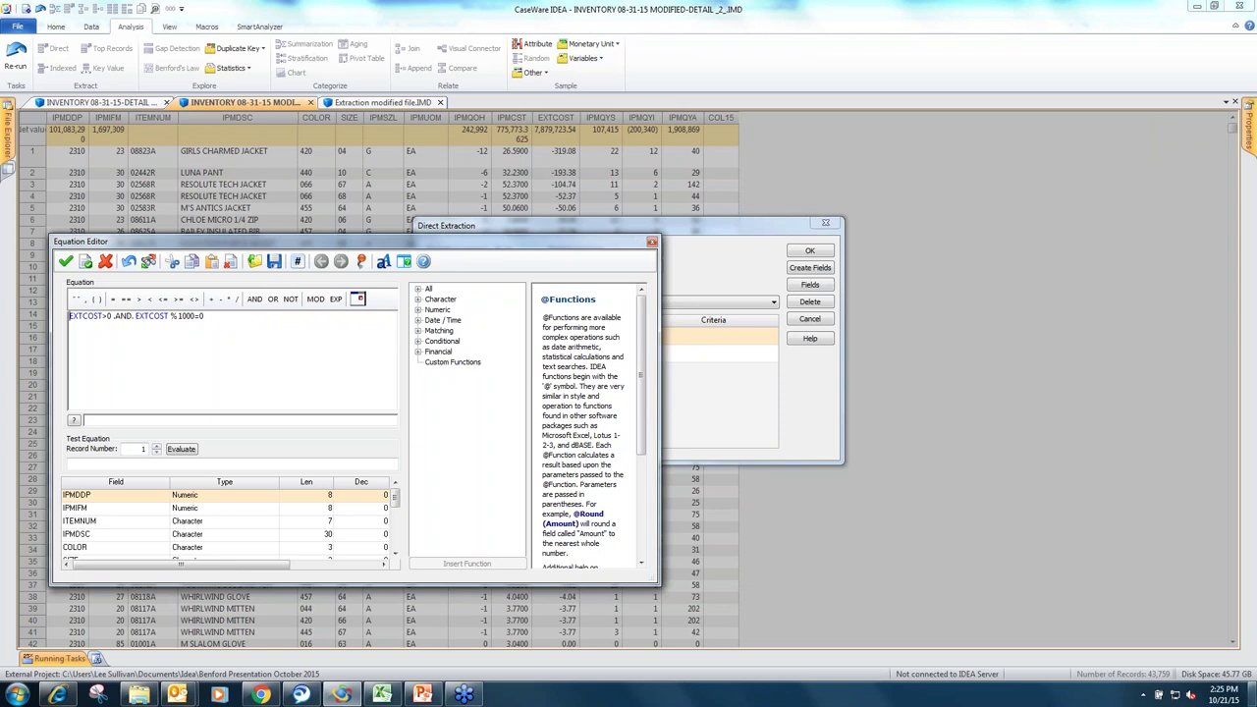
Step: Validate and accept the equation EXTCOST>0 .AND. EXTCOST %1000=0, and run the extraction, replacing the existing round numbers file
{"action": "left_click", "coordinate": [86, 264]}
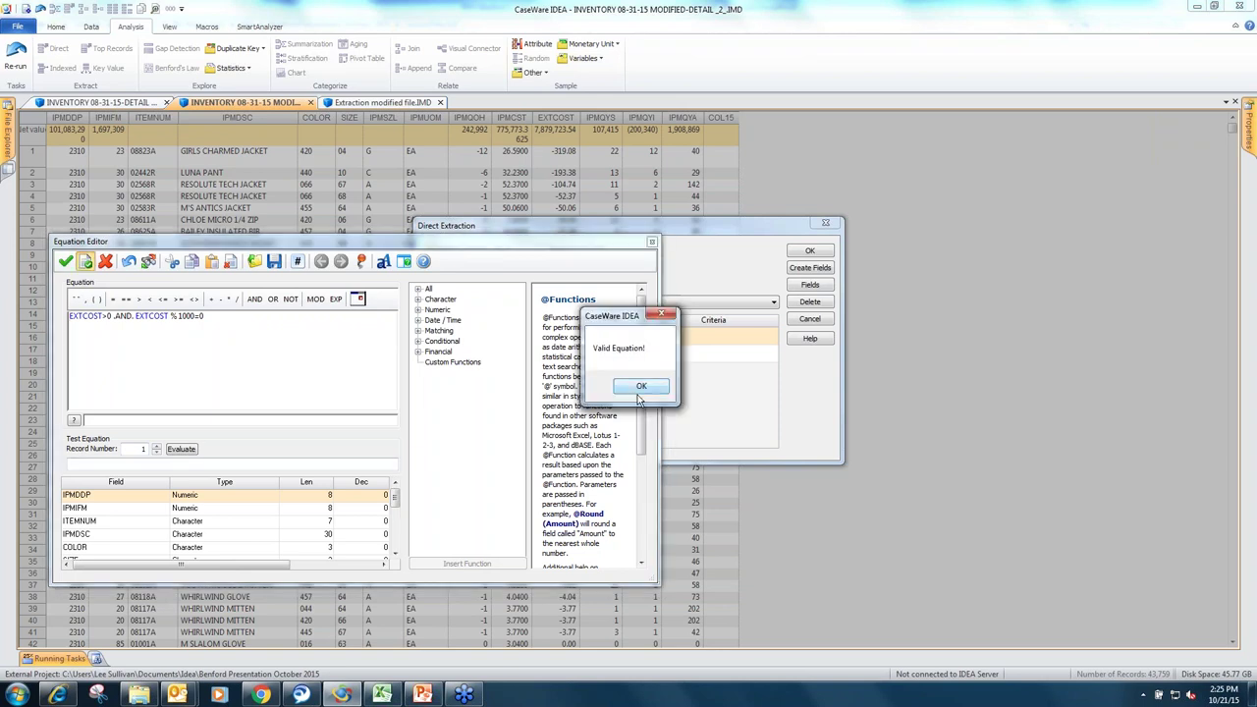
{"action": "left_click", "coordinate": [629, 393]}
{"action": "left_click", "coordinate": [65, 261]}
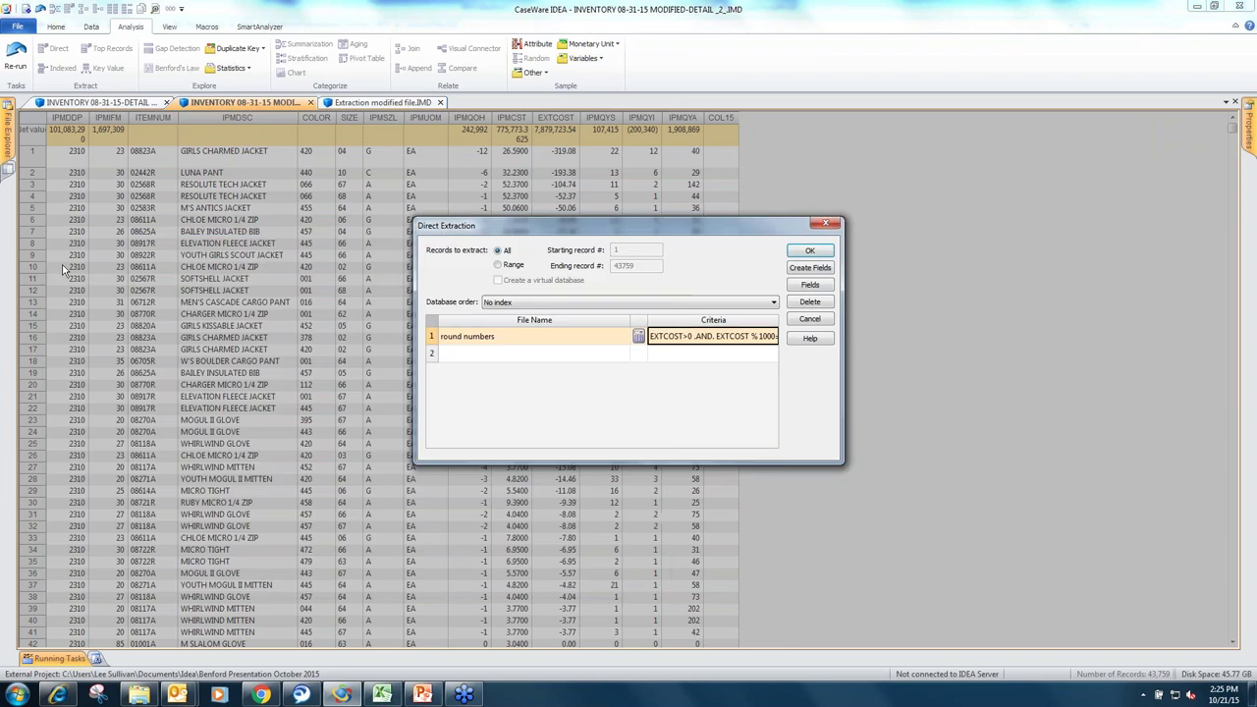
{"action": "left_click", "coordinate": [808, 252]}
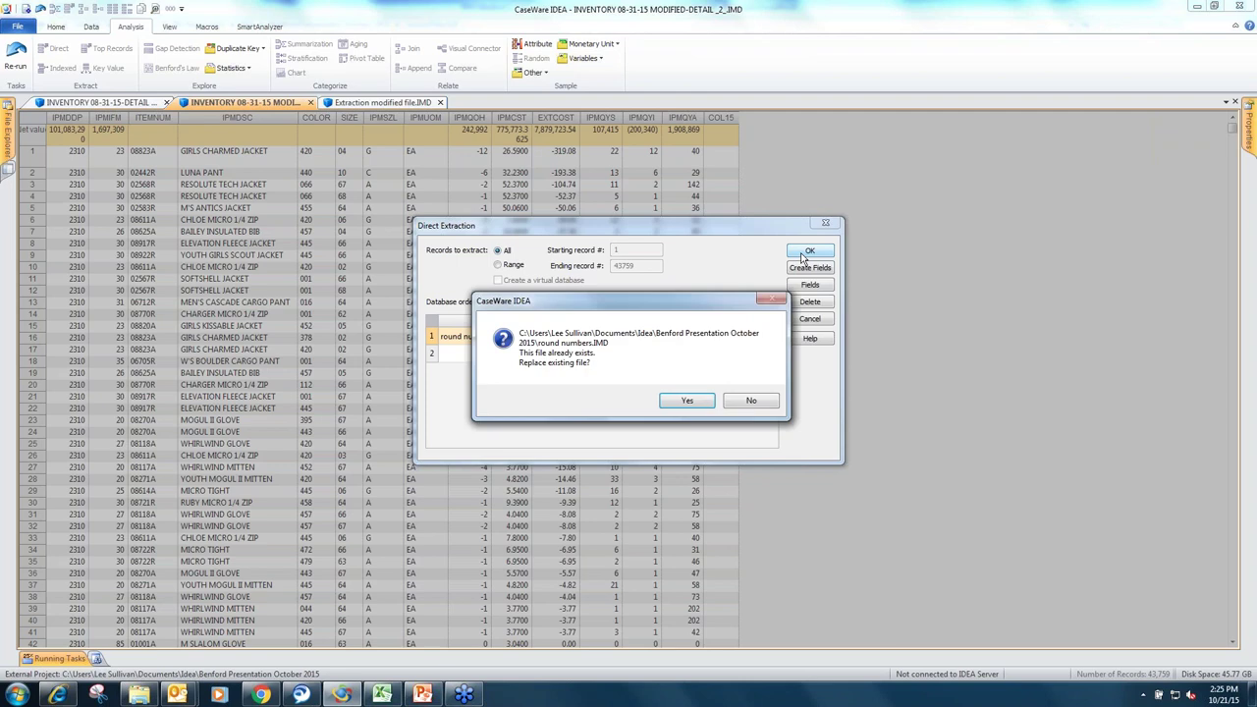
{"action": "left_click", "coordinate": [684, 402]}
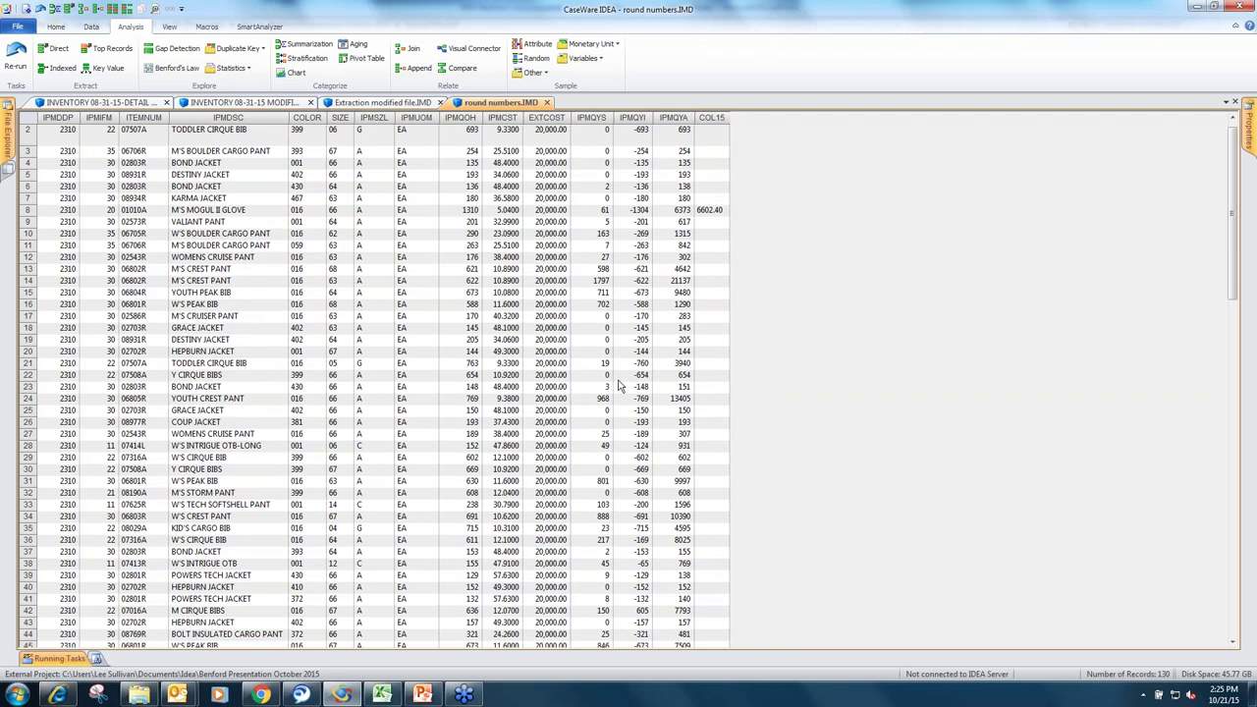
Step: Sort the round numbers records by EXTCOST in descending order and display the net value statistic for the numeric fields
{"action": "left_click", "coordinate": [546, 118]}
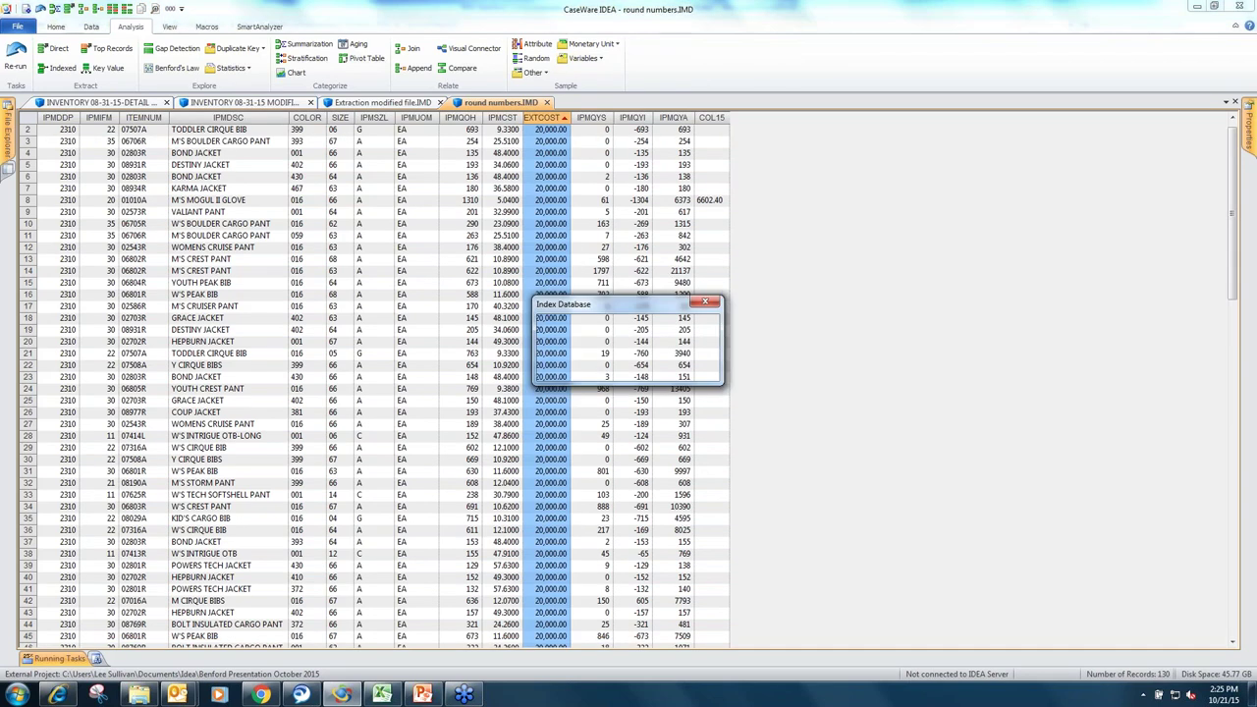
{"action": "left_click", "coordinate": [536, 200]}
{"action": "right_click", "coordinate": [535, 204]}
{"action": "left_click", "coordinate": [589, 336]}
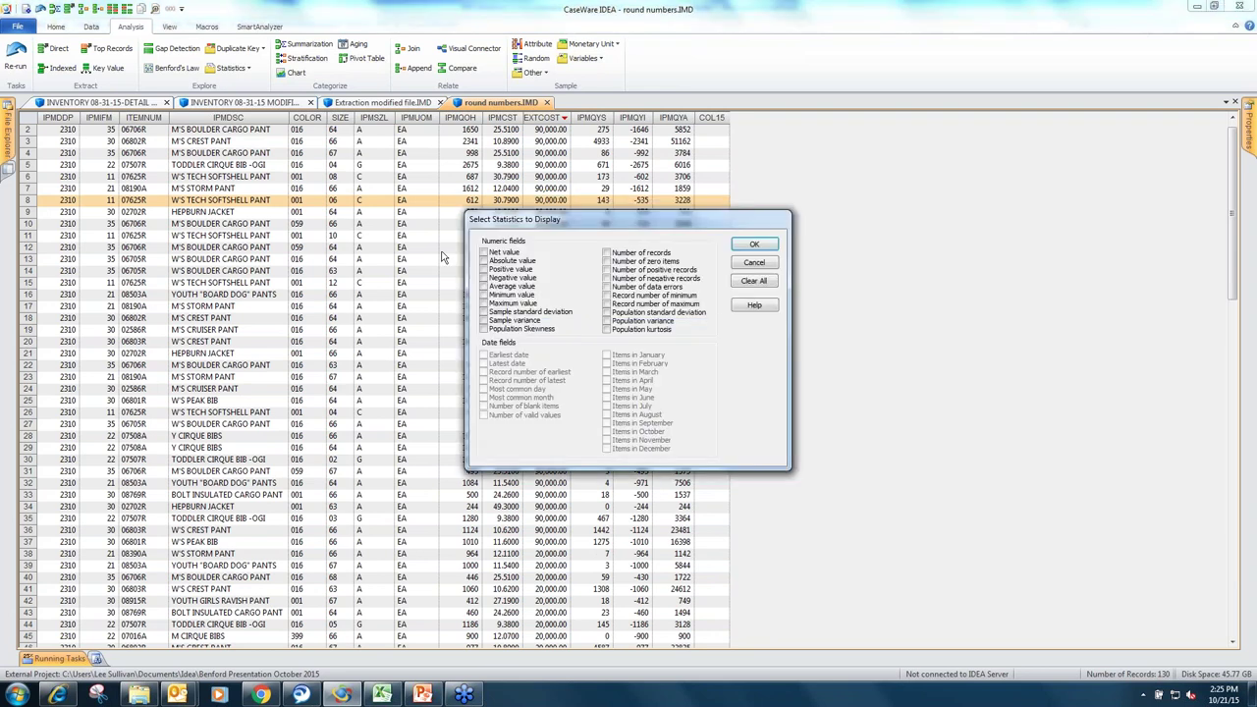
{"action": "left_click", "coordinate": [752, 245]}
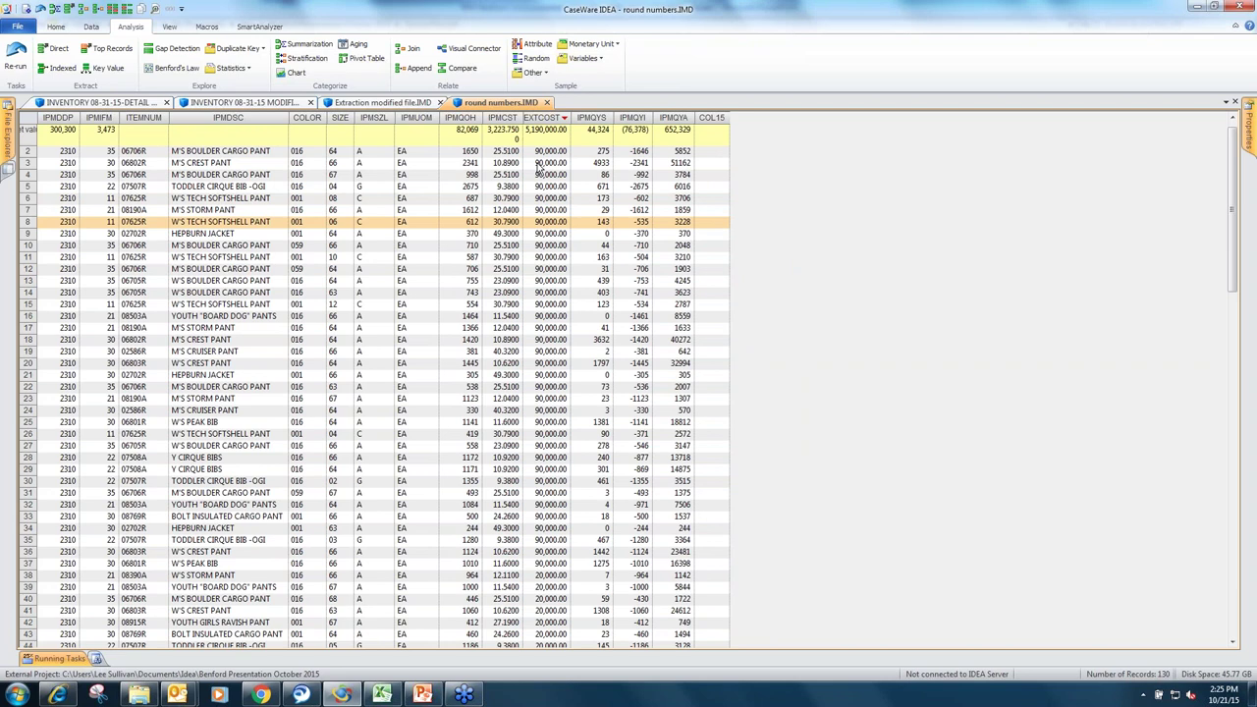
{"action": "left_click", "coordinate": [553, 317]}
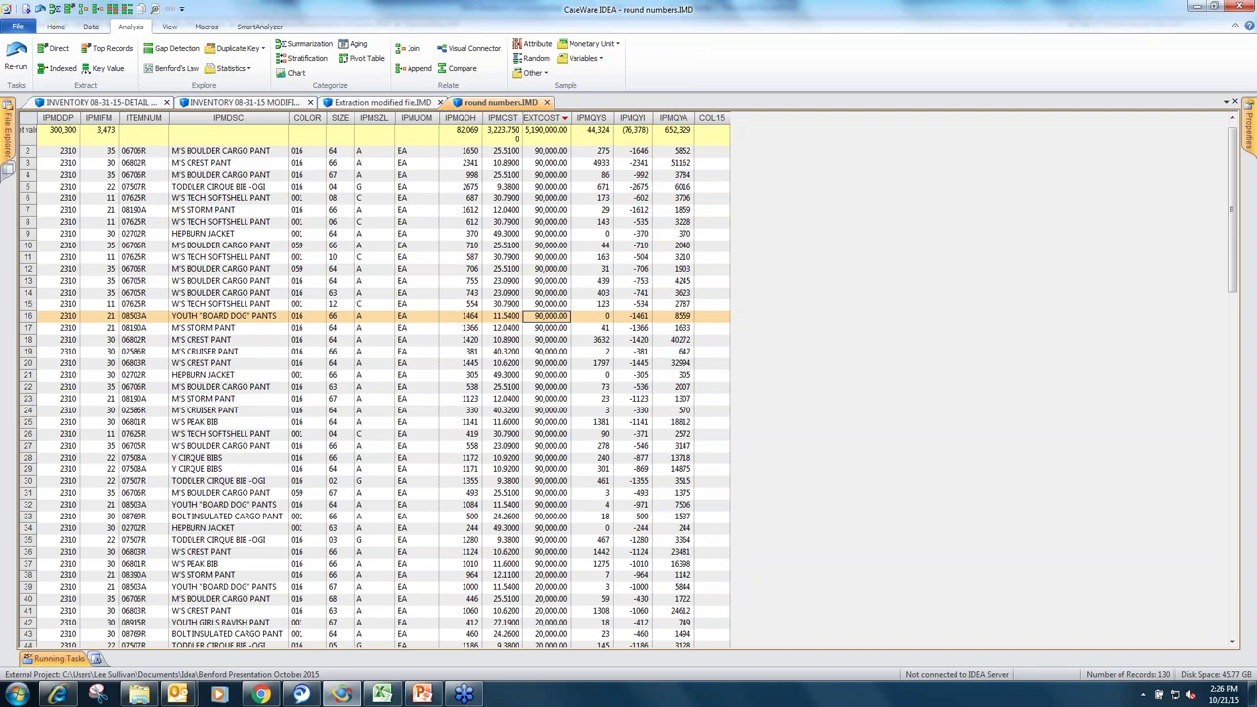
Step: Go back to the original inventory database's Benford chart and inspect its first-digit bars against the bounds
{"action": "left_click", "coordinate": [477, 700]}
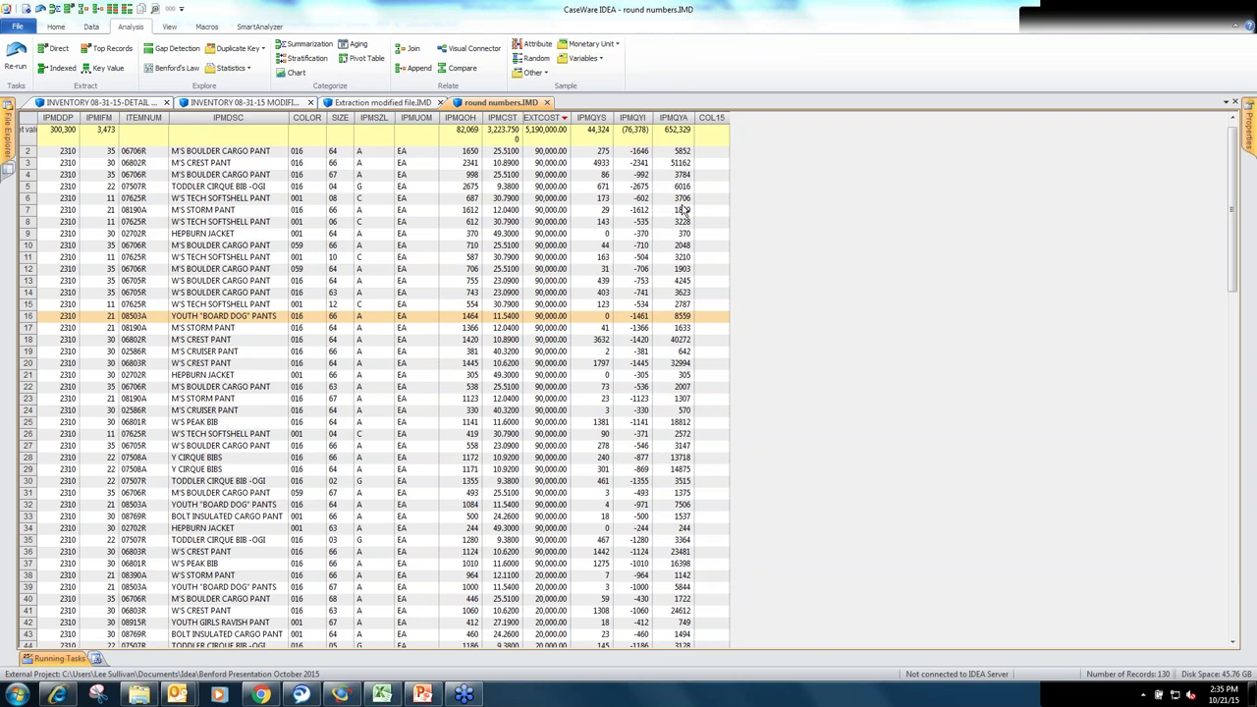
{"action": "left_click", "coordinate": [248, 102]}
{"action": "left_click", "coordinate": [99, 102]}
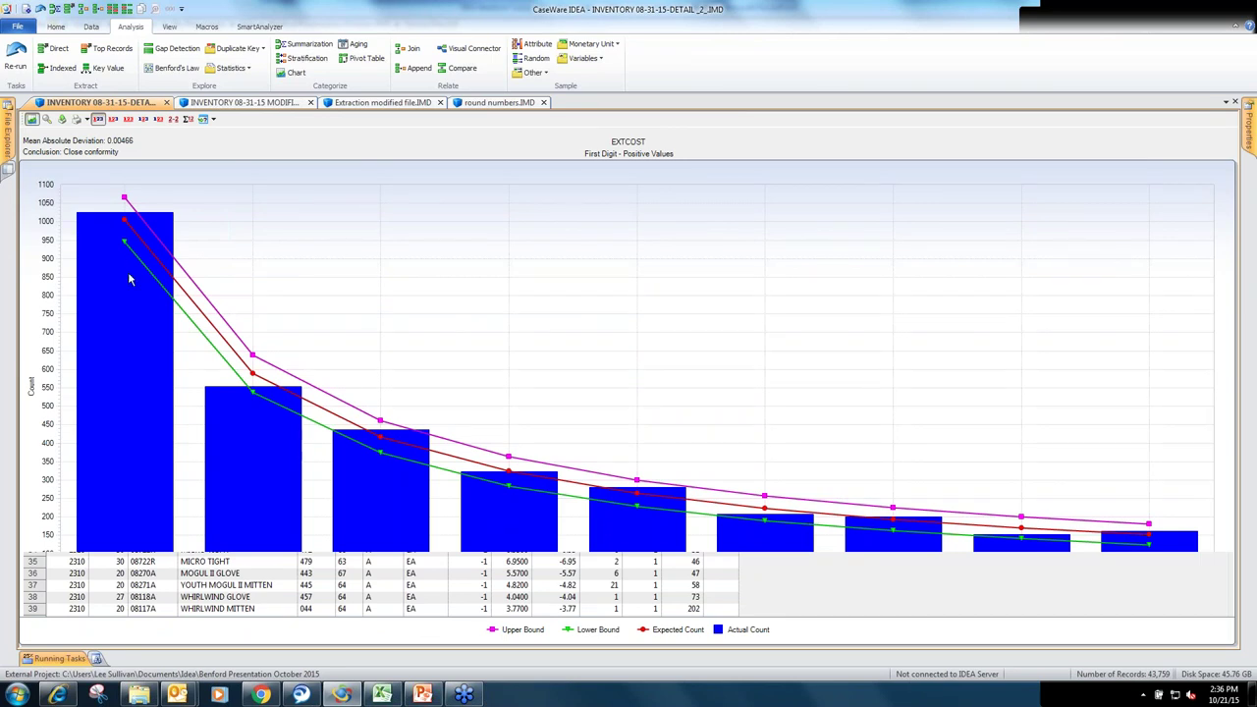
{"action": "mouse_move", "coordinate": [128, 284]}
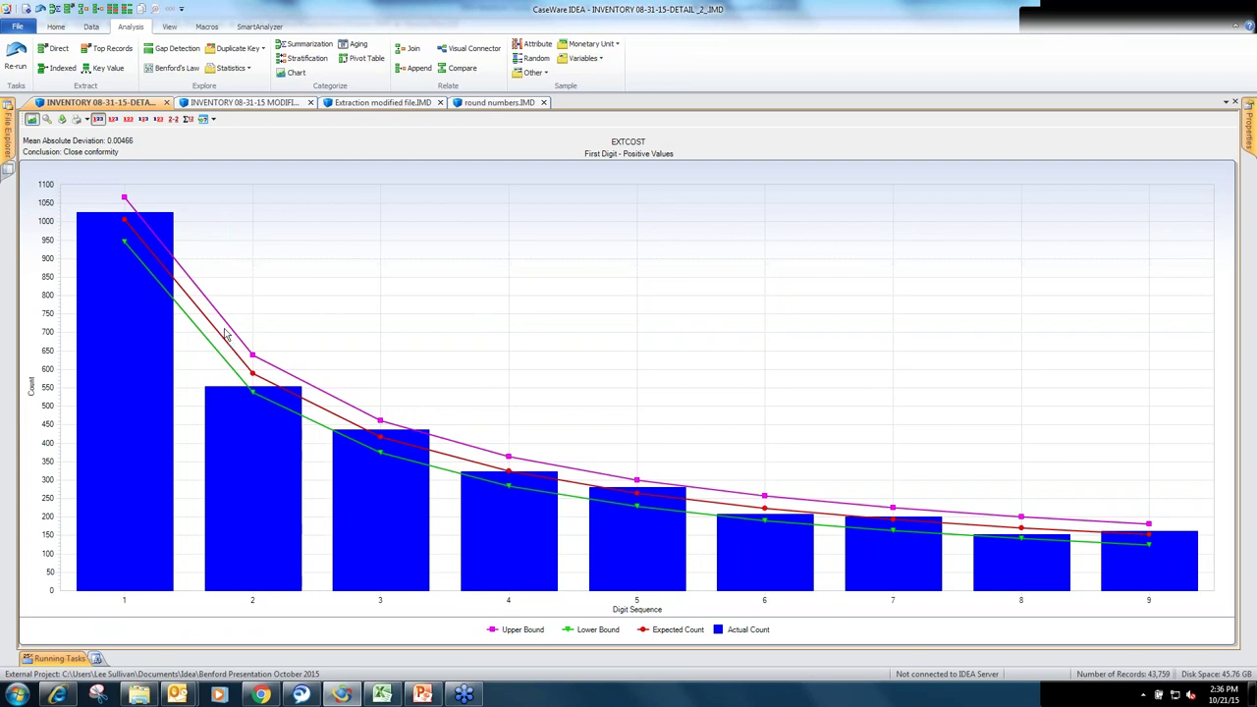
{"action": "mouse_move", "coordinate": [117, 243]}
{"action": "mouse_move", "coordinate": [1039, 540]}
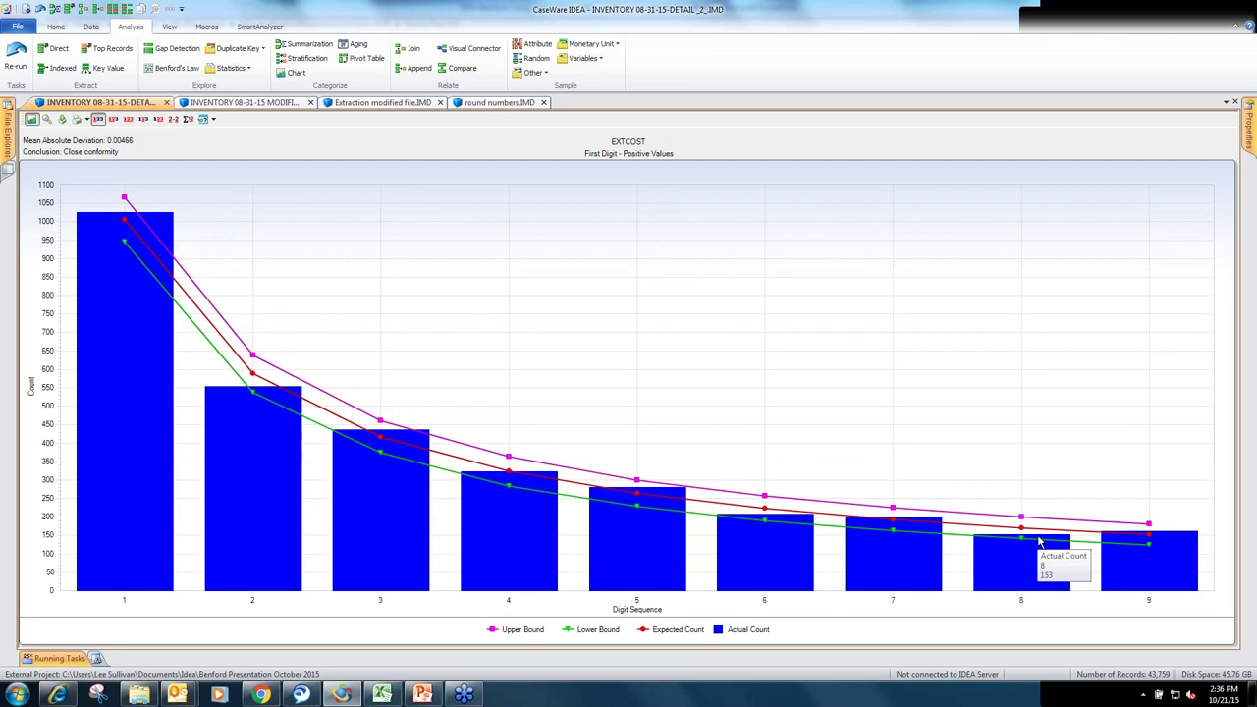
Step: Review the modified inventory data, the Extraction modified file and the original's Benford chart, ending on the modified database
{"action": "left_click", "coordinate": [255, 110]}
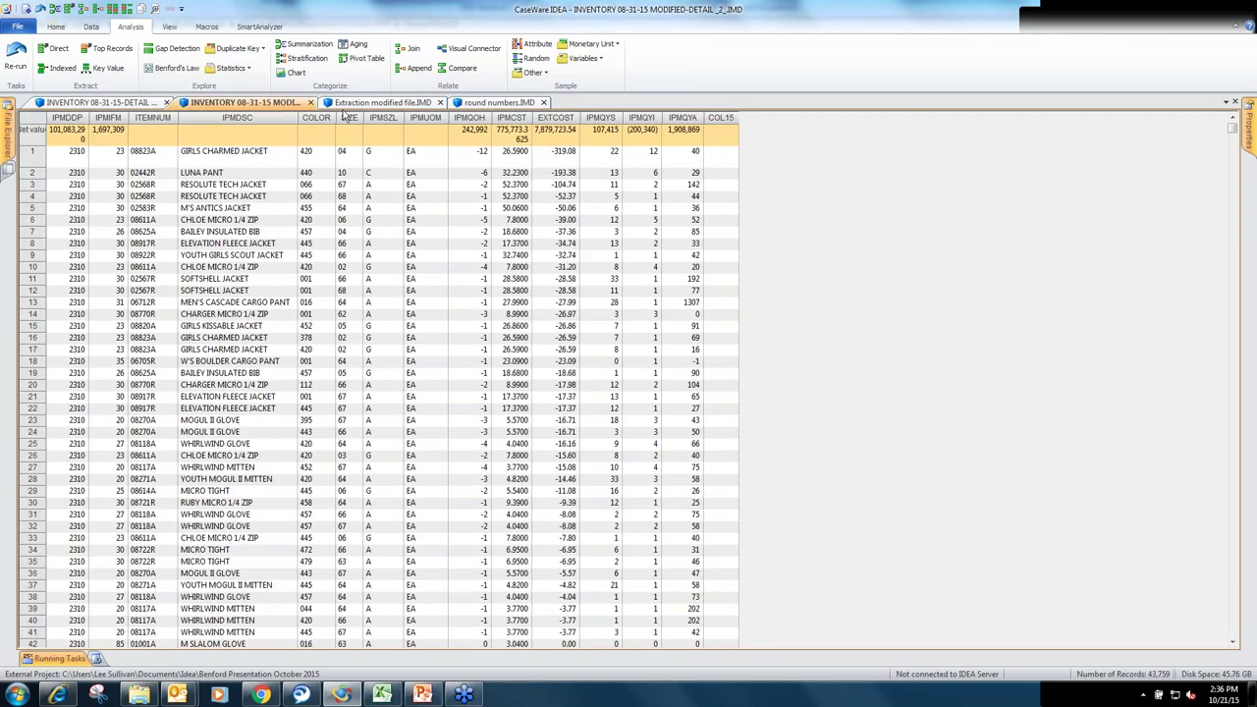
{"action": "left_click", "coordinate": [358, 105]}
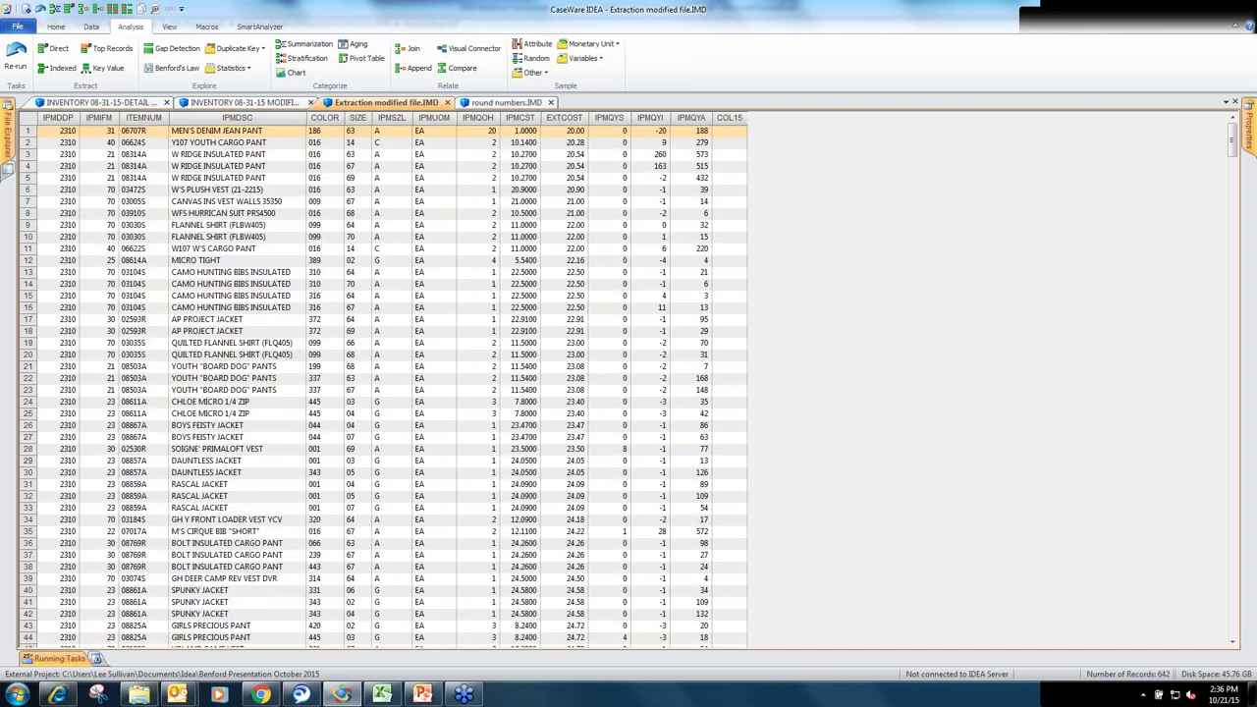
{"action": "left_click", "coordinate": [246, 103]}
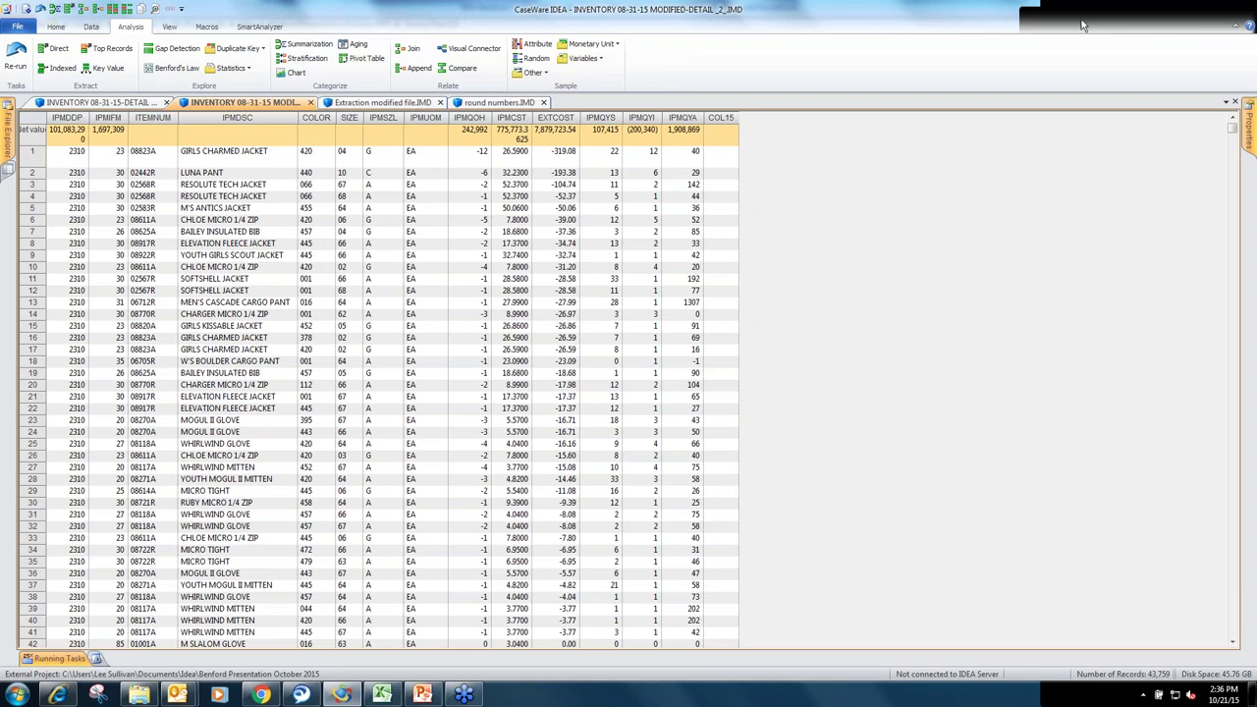
{"action": "mouse_move", "coordinate": [1252, 140]}
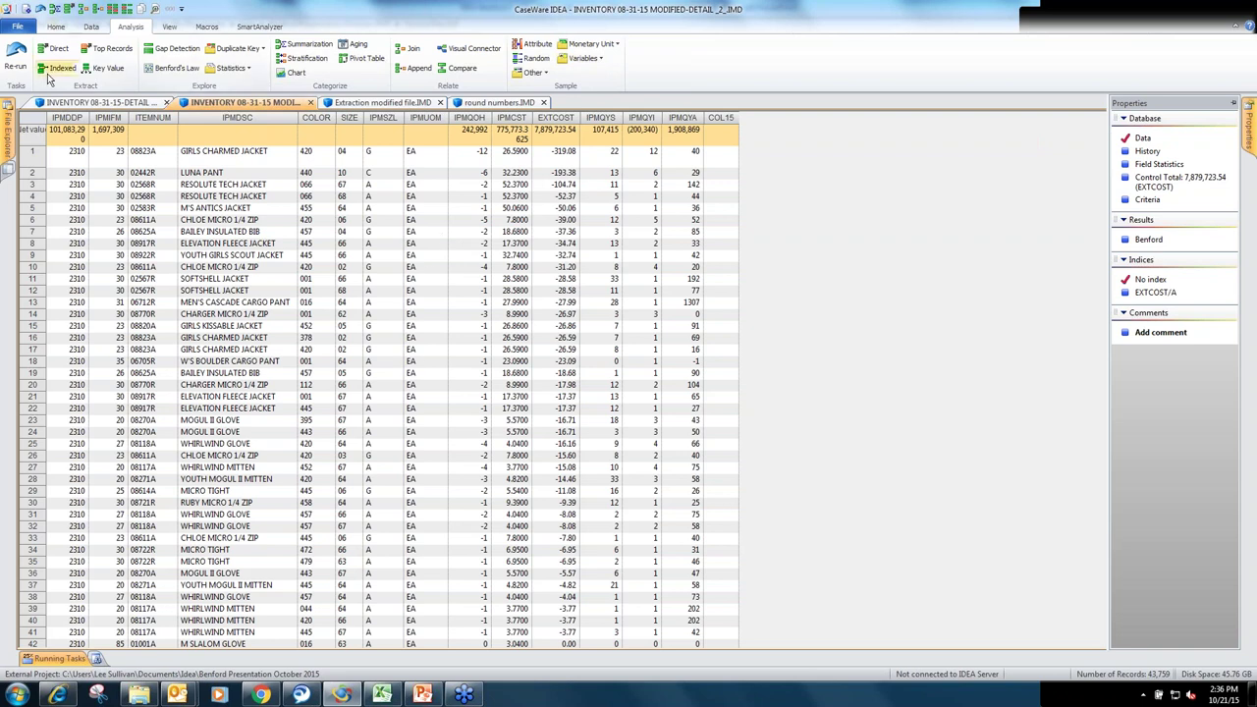
{"action": "left_click", "coordinate": [84, 108]}
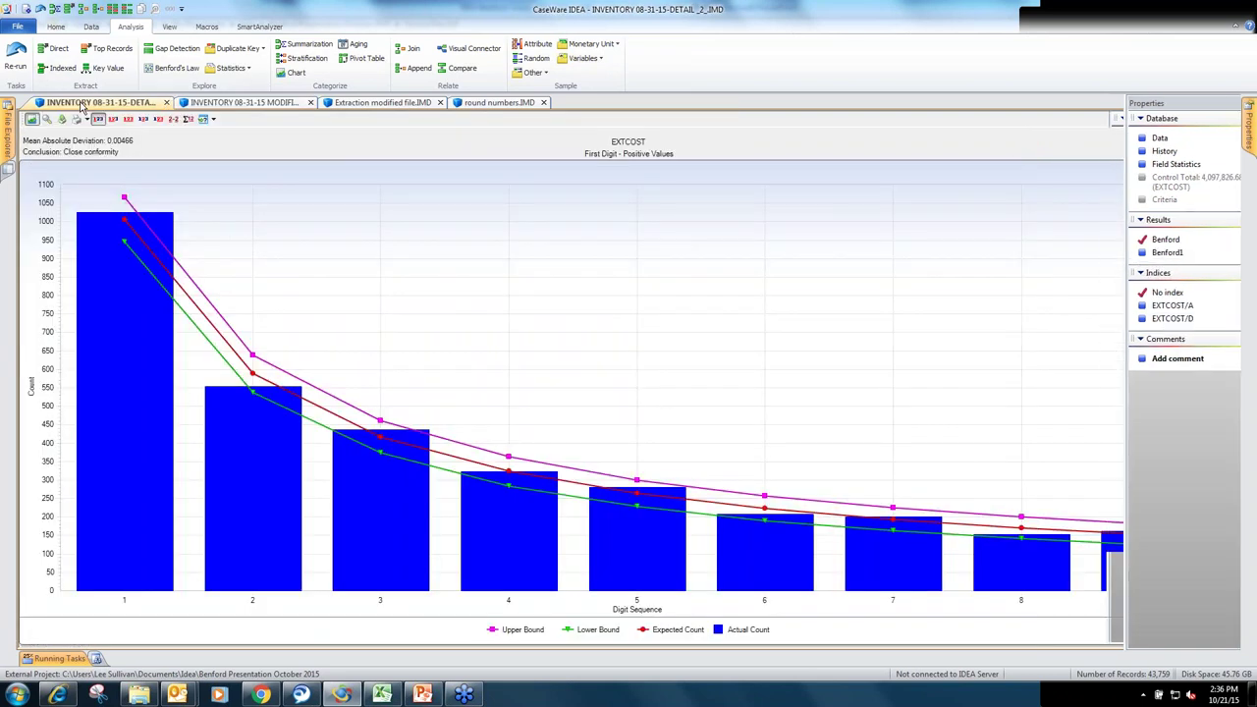
{"action": "left_click", "coordinate": [246, 102]}
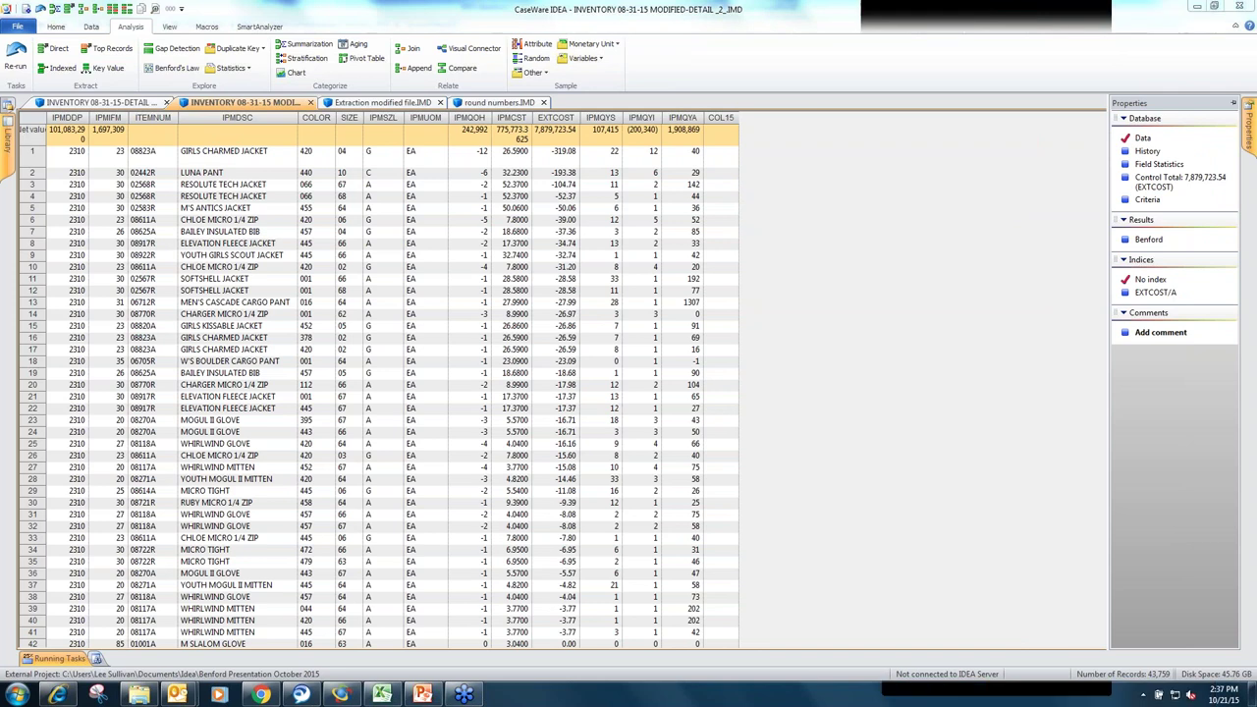
Step: Display the modified database's Benford result and extract the records behind the first-digit 1 bar to a database named BenfordExtraction
{"action": "left_click", "coordinate": [1148, 240]}
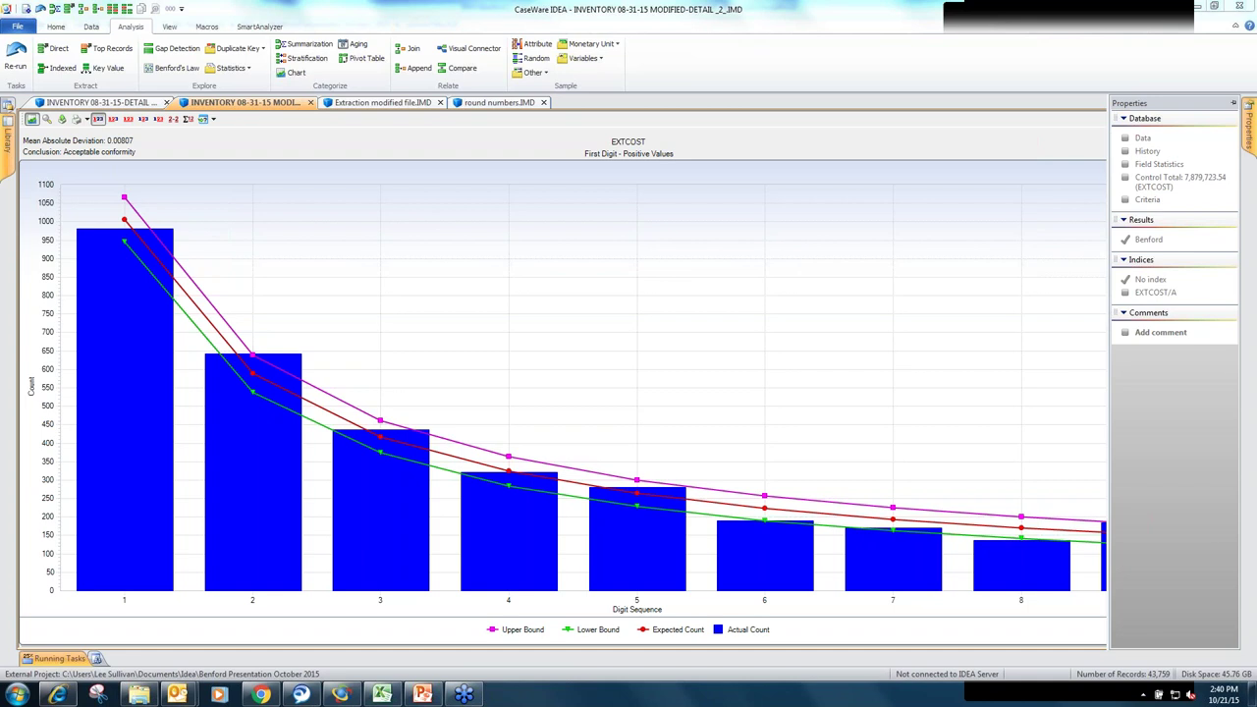
{"action": "right_click", "coordinate": [122, 343]}
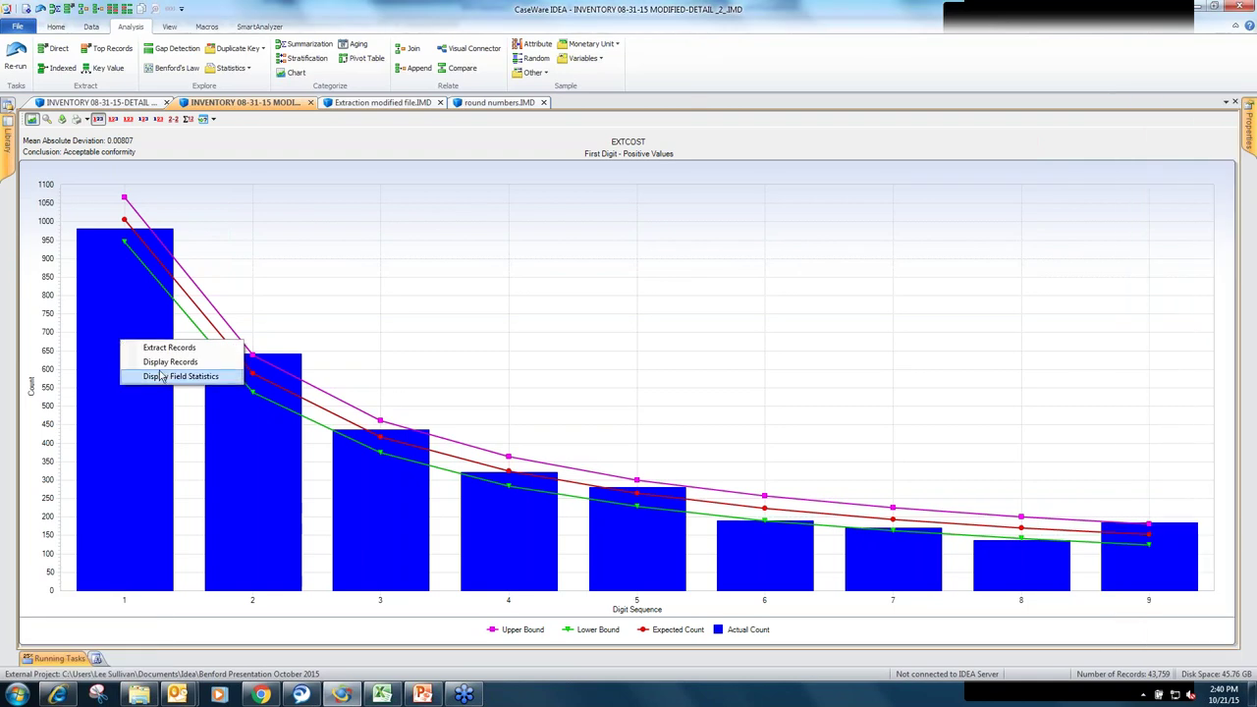
{"action": "left_click", "coordinate": [163, 348]}
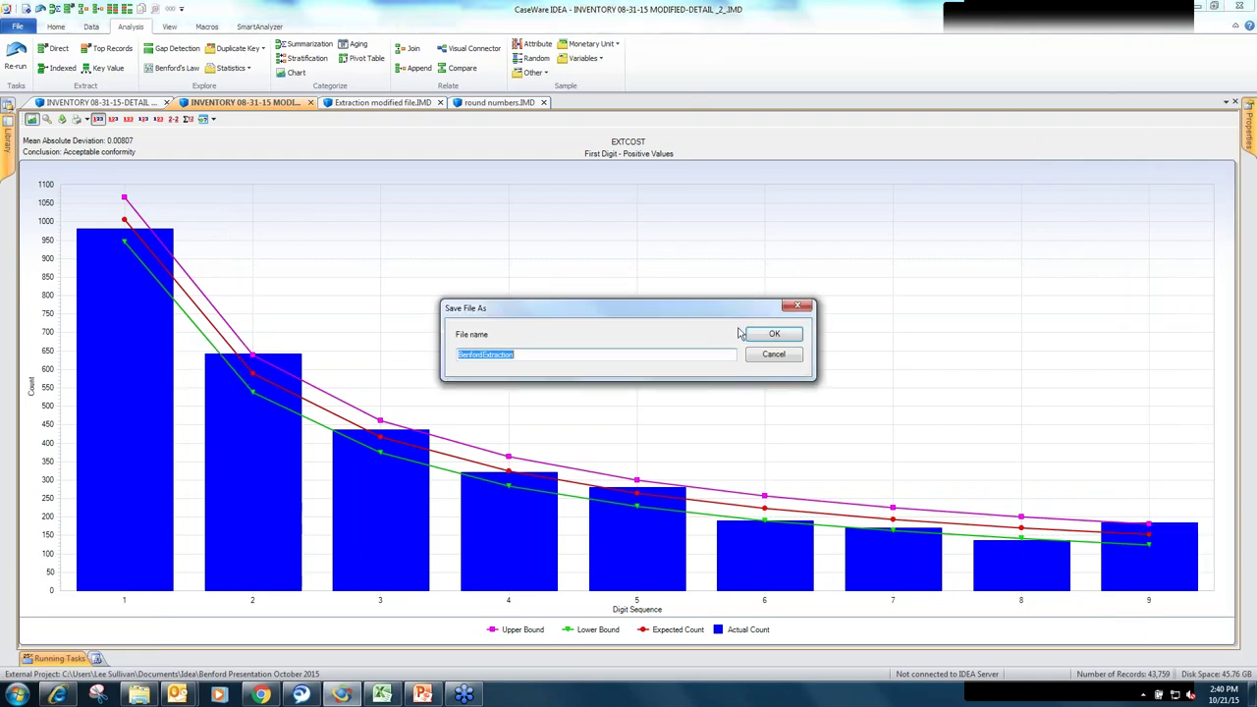
{"action": "left_click", "coordinate": [774, 335]}
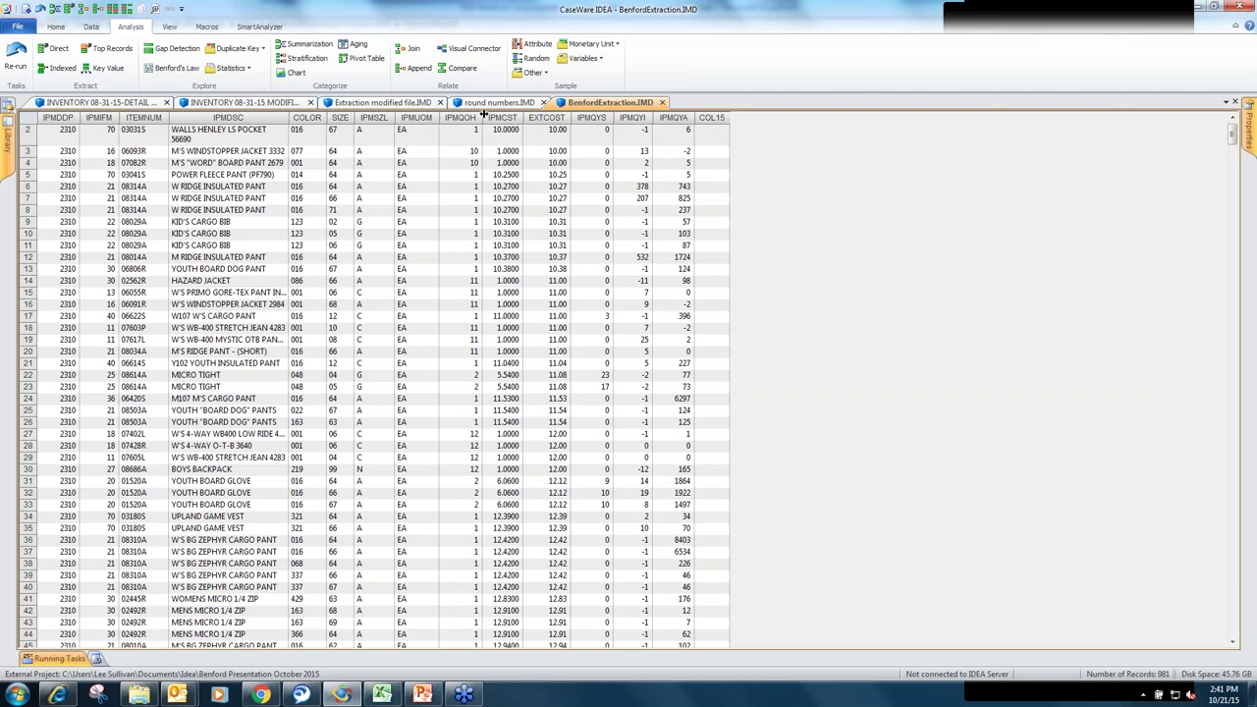
Step: Review the Extraction modified file database, then compare the first-digit Benford charts of the modified and original inventory databases
{"action": "left_click", "coordinate": [408, 110]}
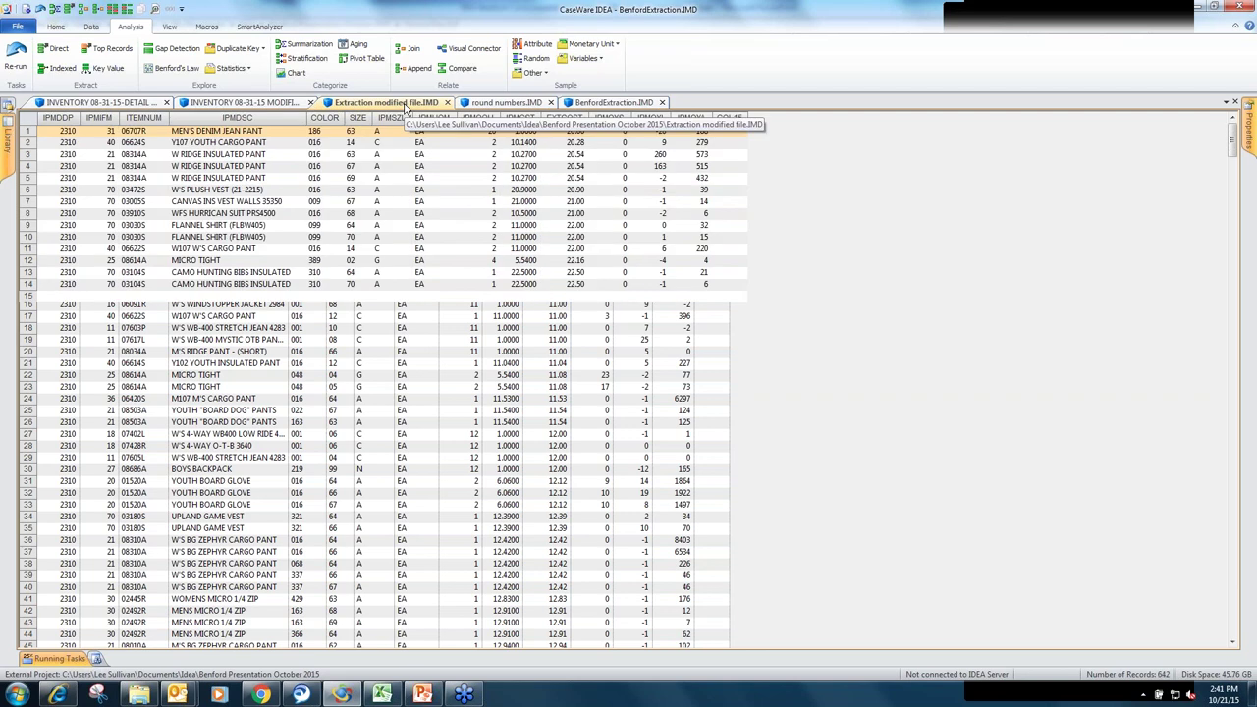
{"action": "left_click", "coordinate": [286, 111]}
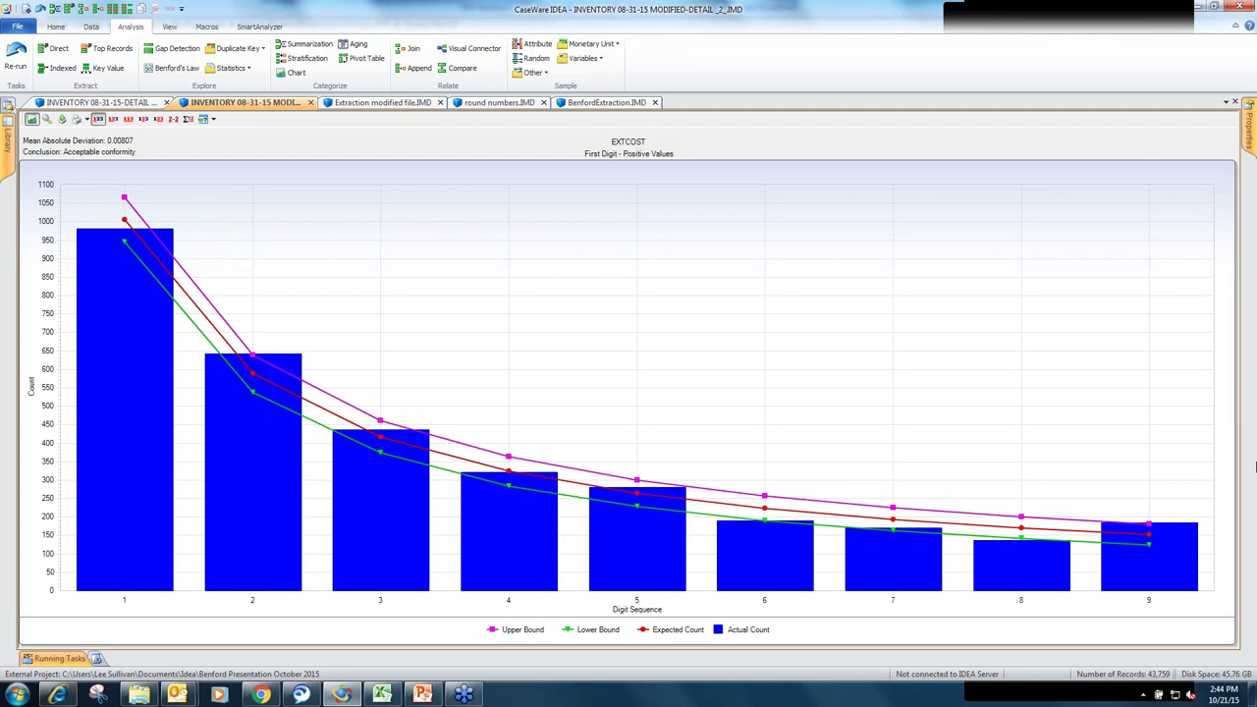
{"action": "left_click", "coordinate": [101, 104]}
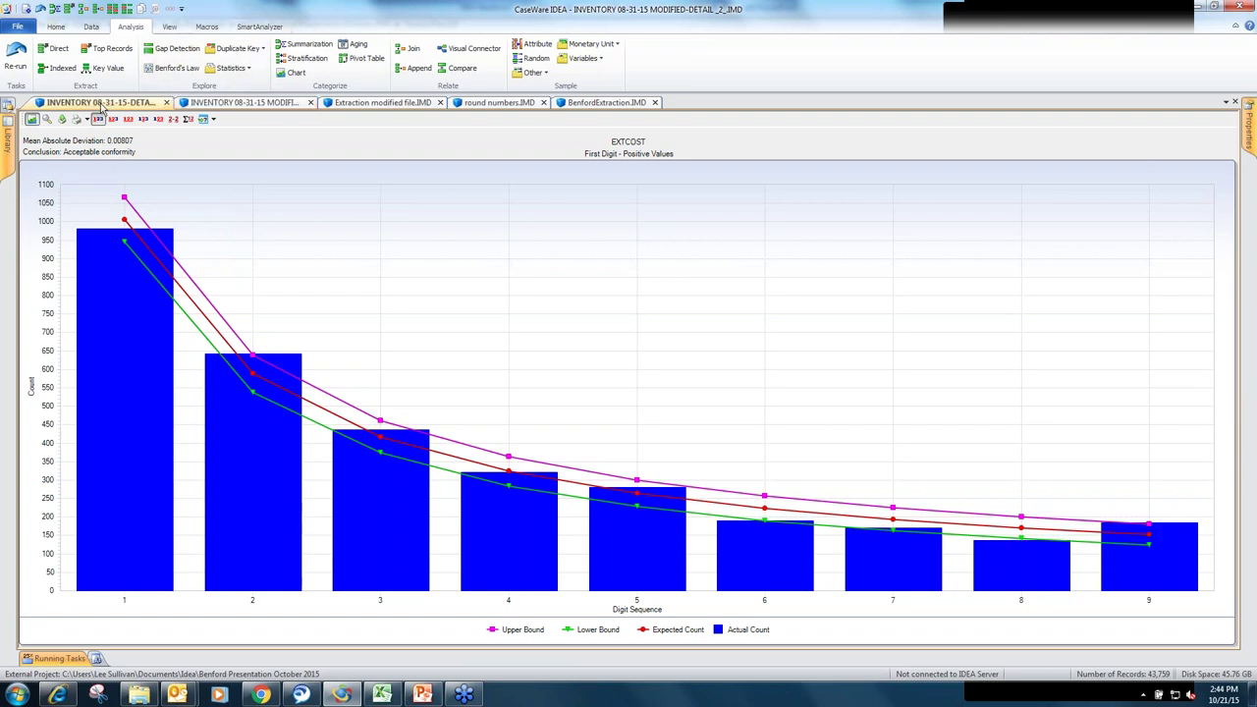
Step: Display the original inventory database's data and directly extract the records meeting EXTCOST>0 to a file named positive values
{"action": "mouse_move", "coordinate": [1252, 152]}
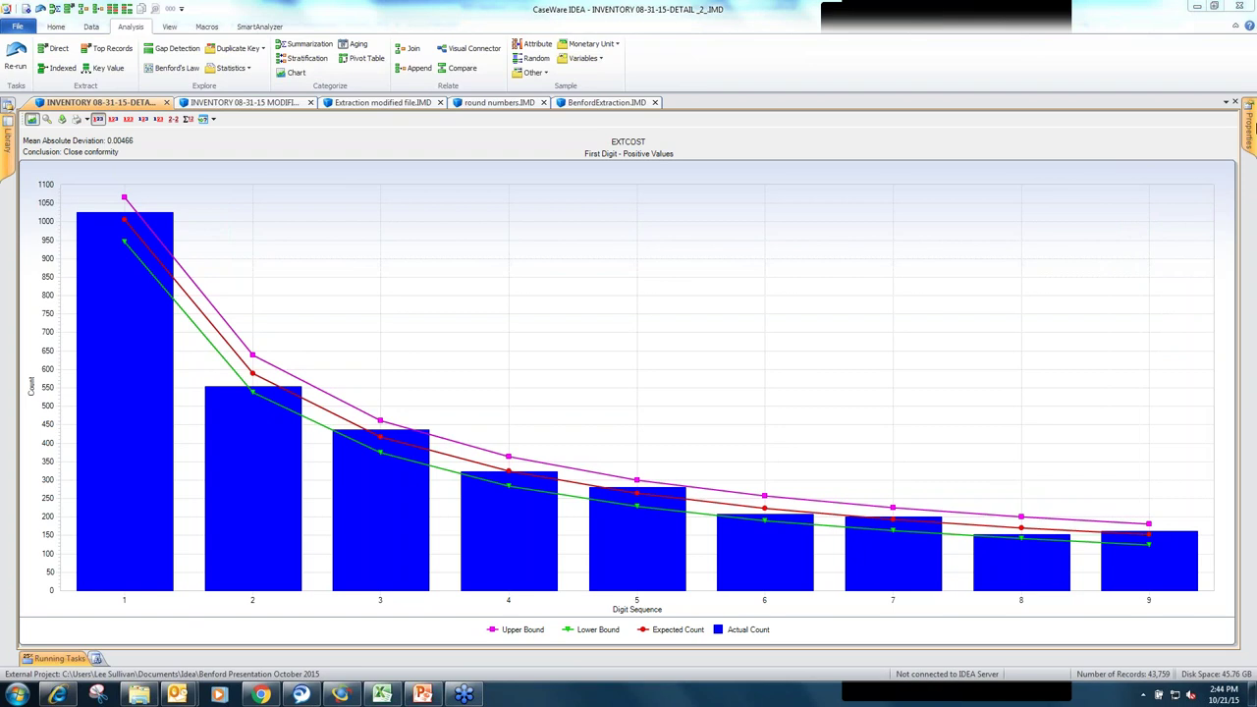
{"action": "mouse_move", "coordinate": [1252, 128]}
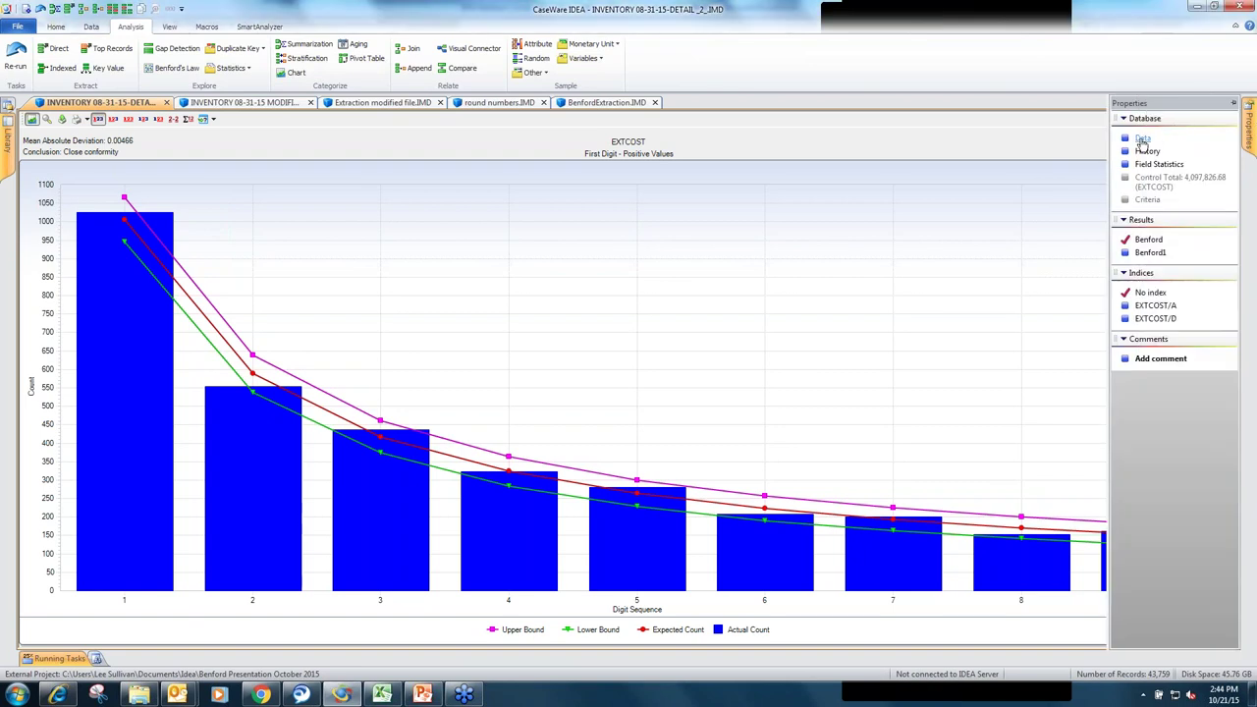
{"action": "left_click", "coordinate": [1142, 141]}
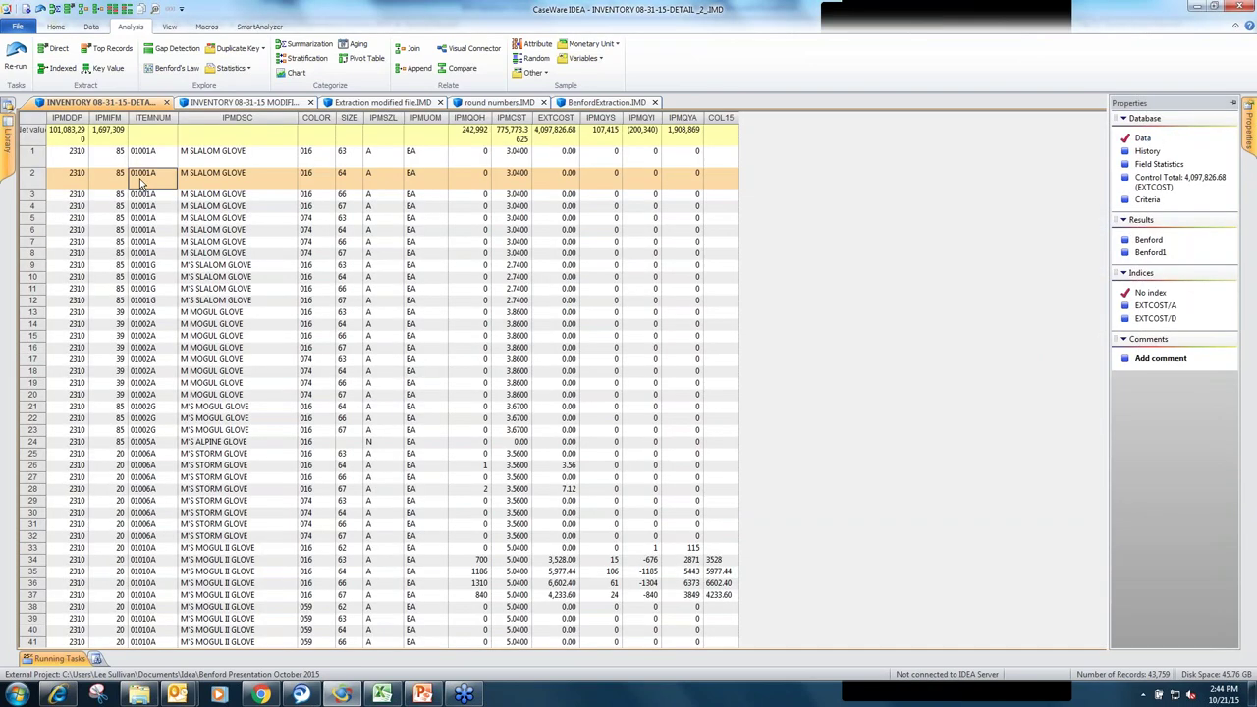
{"action": "left_click", "coordinate": [68, 9]}
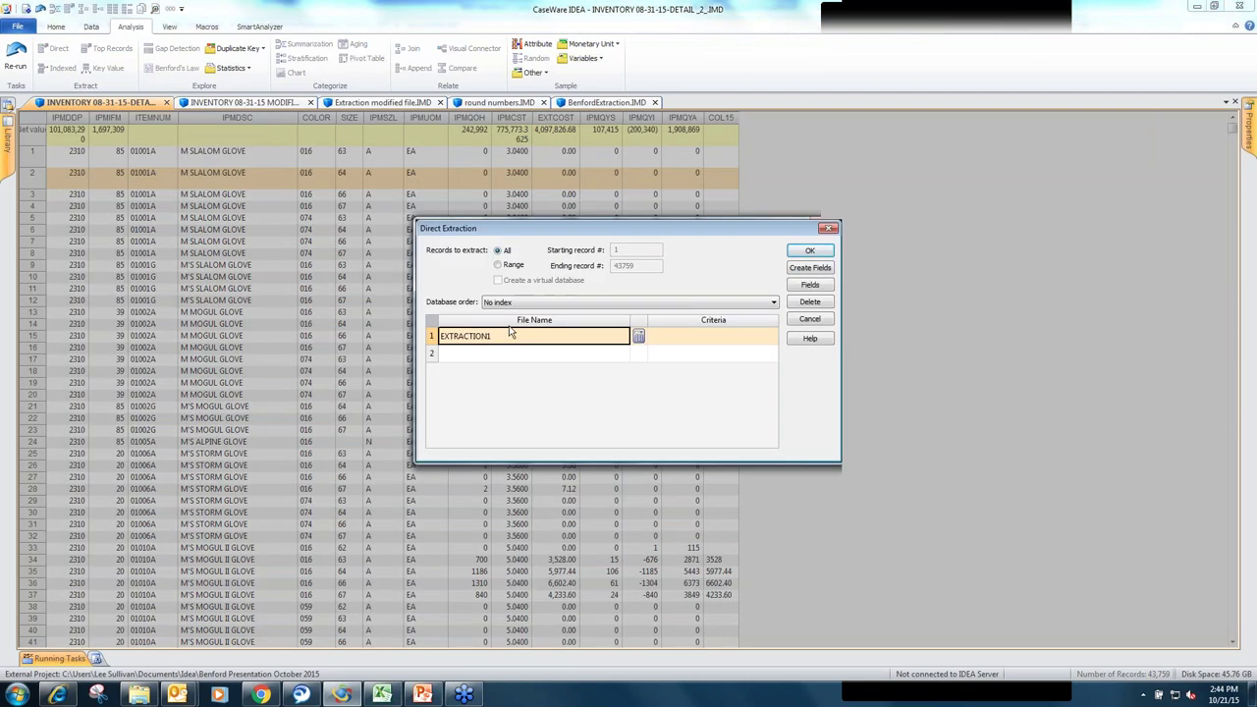
{"action": "type", "text": "posi"}
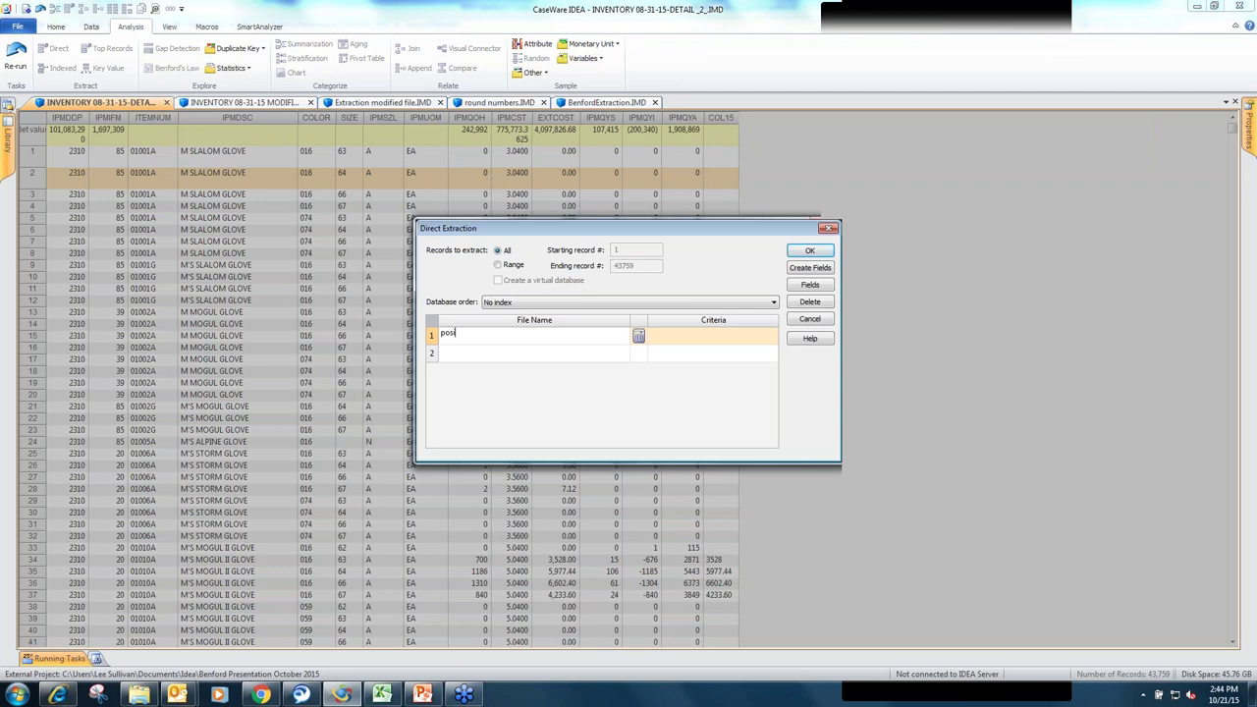
{"action": "type", "text": "tive values"}
{"action": "left_click", "coordinate": [644, 341]}
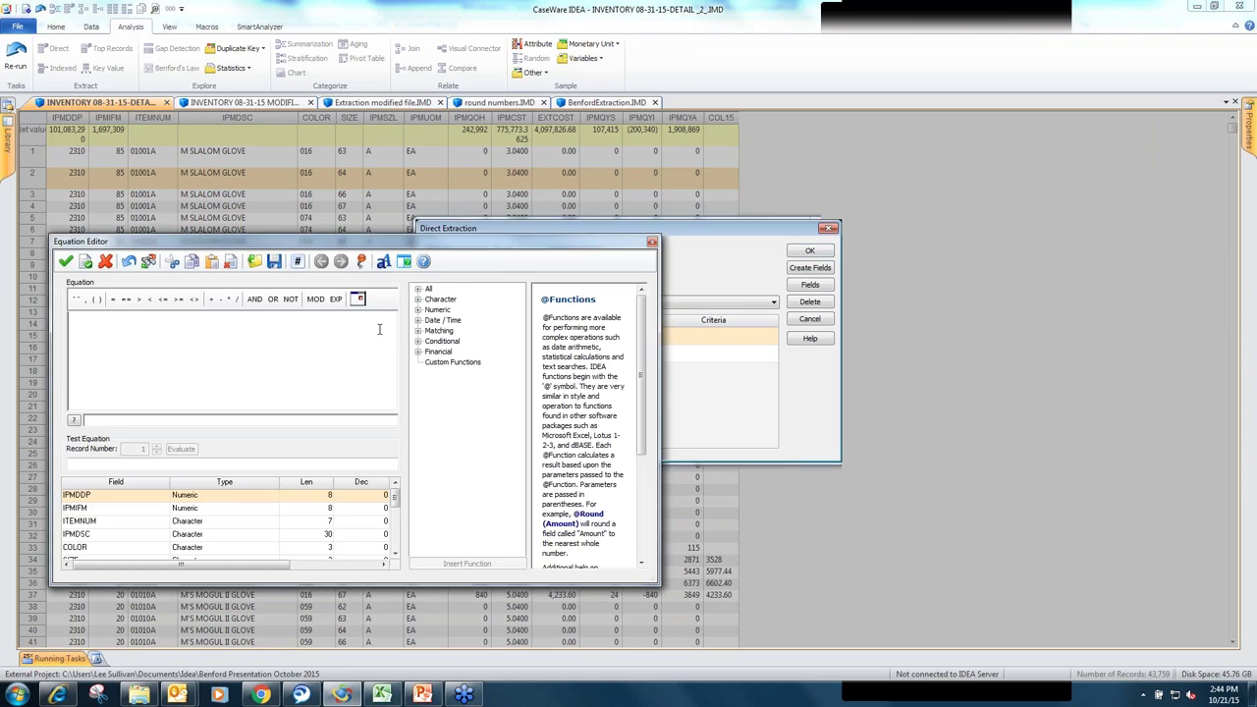
{"action": "type", "text": "EXTCOST"}
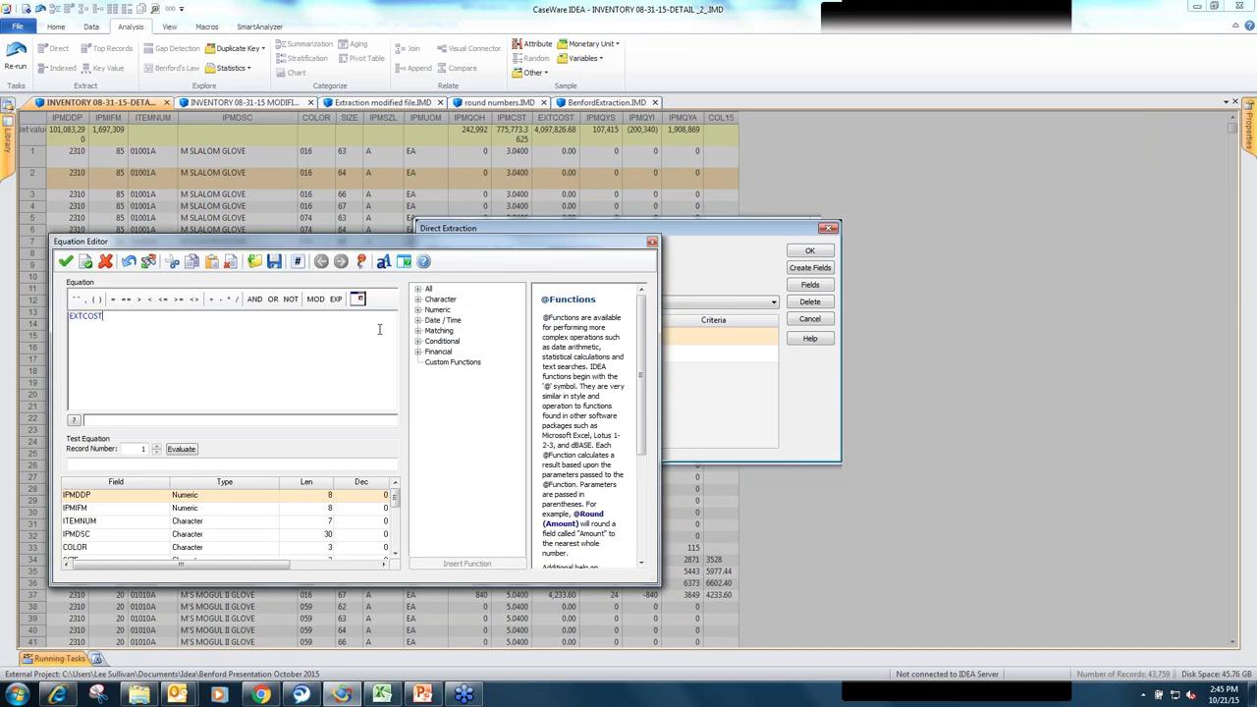
{"action": "type", "text": ">0"}
{"action": "left_click", "coordinate": [65, 262]}
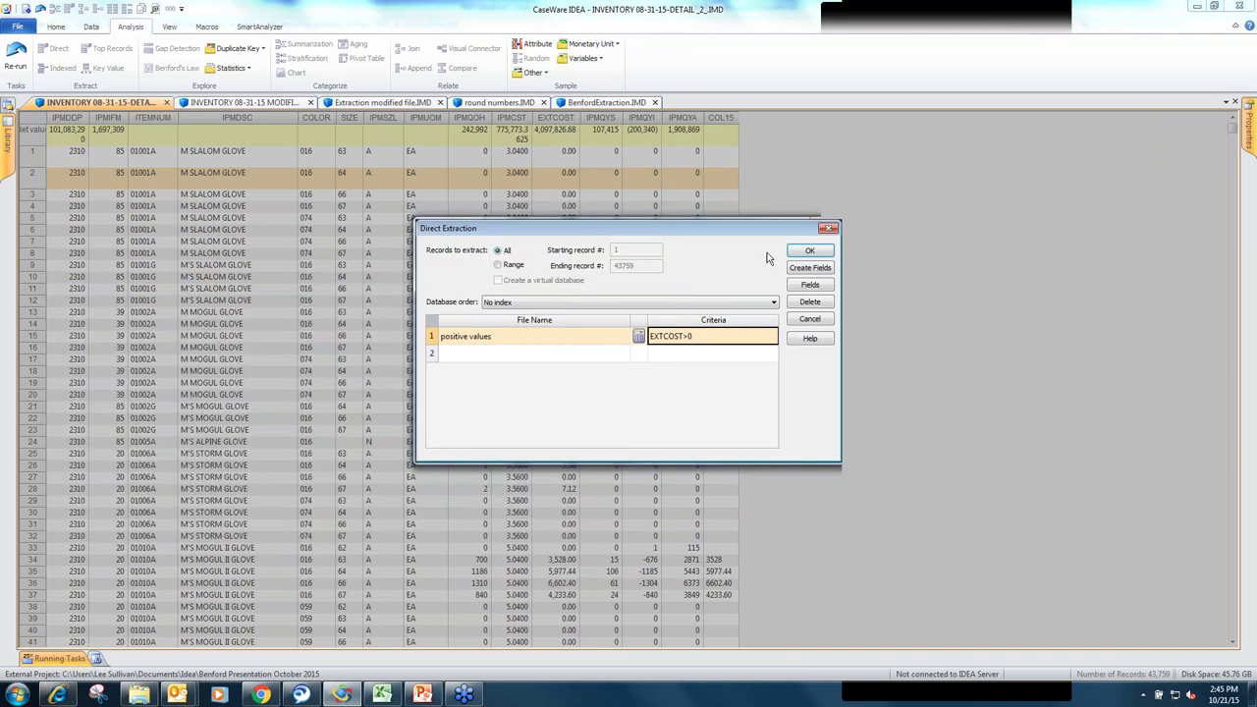
{"action": "left_click", "coordinate": [798, 251]}
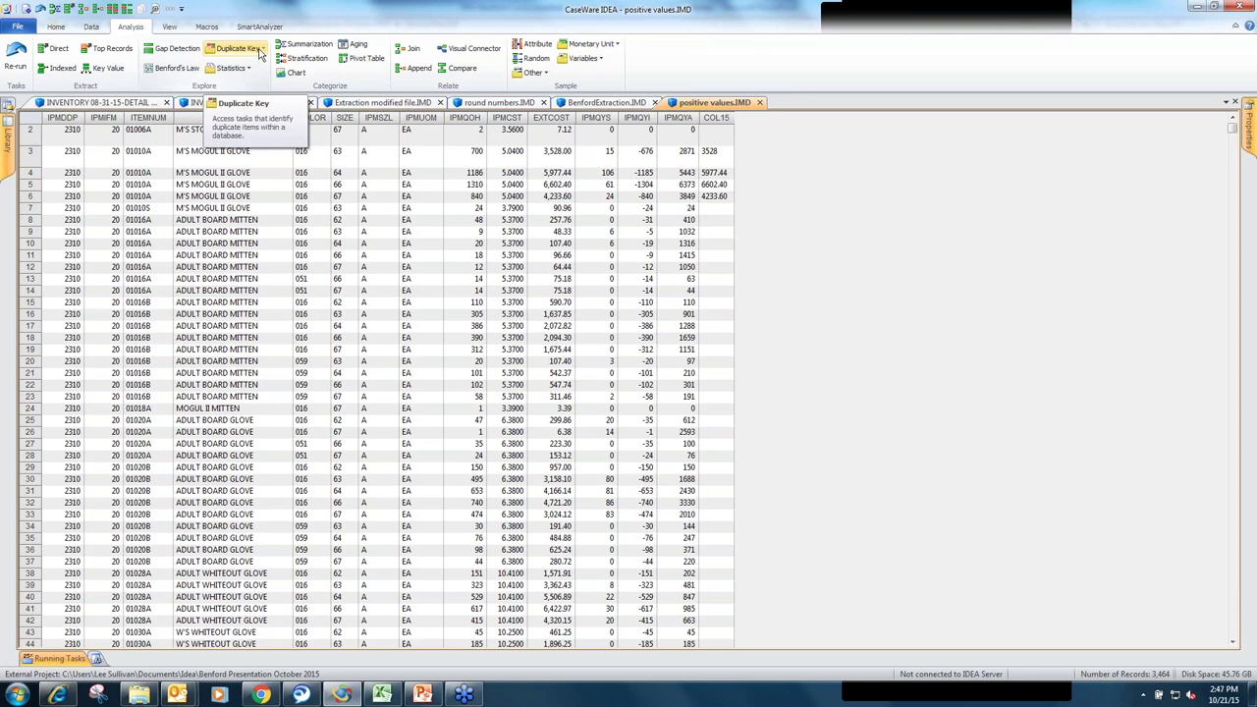
{"action": "left_click", "coordinate": [261, 52]}
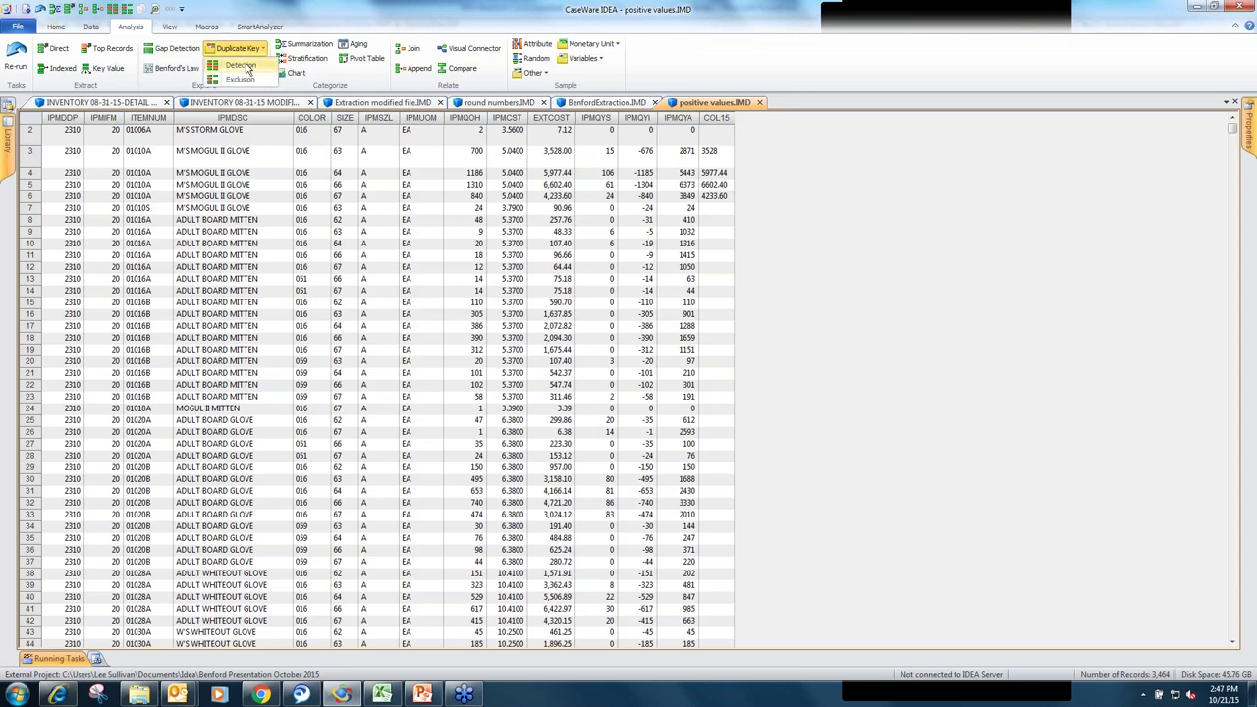
{"action": "left_click", "coordinate": [245, 67]}
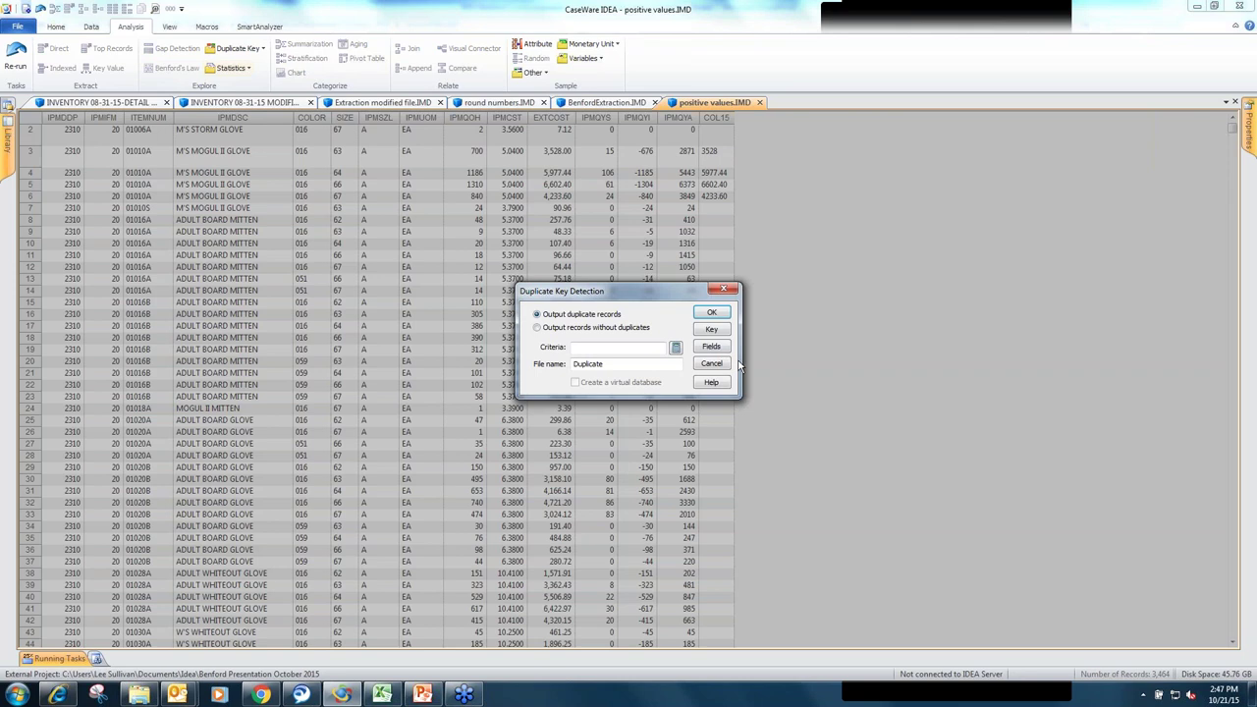
{"action": "left_click", "coordinate": [717, 359]}
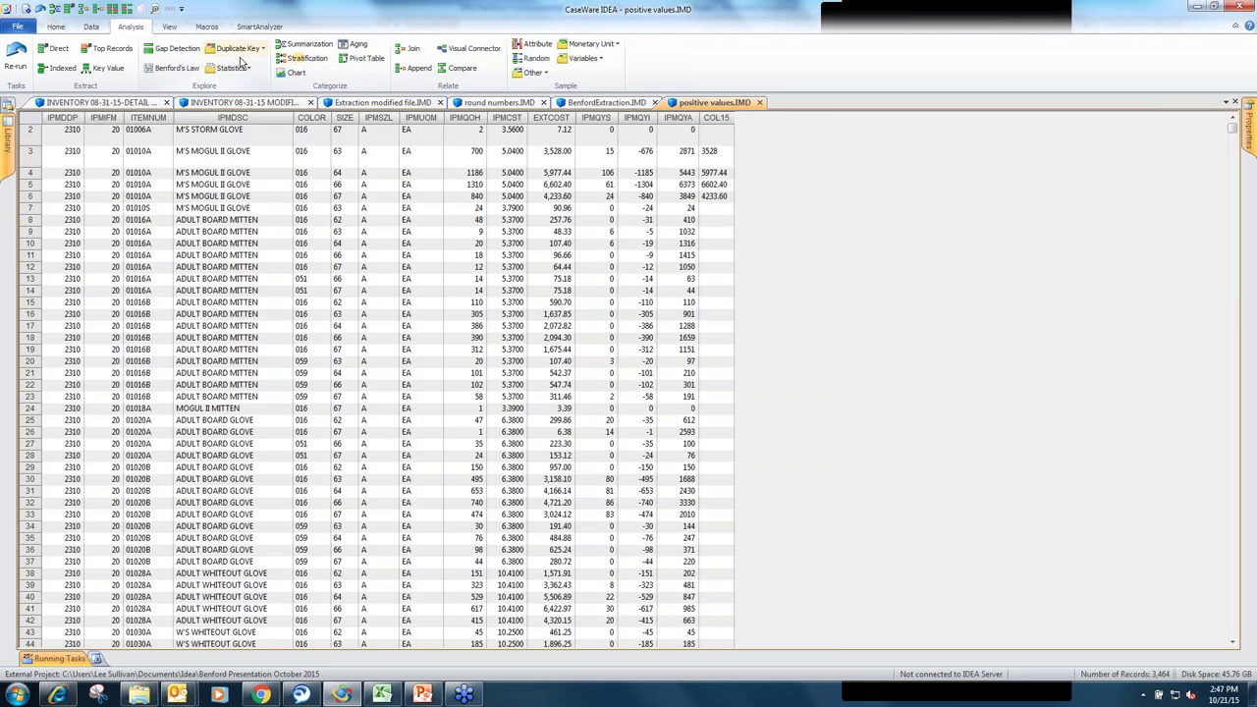
{"action": "left_click", "coordinate": [244, 54]}
{"action": "left_click", "coordinate": [245, 80]}
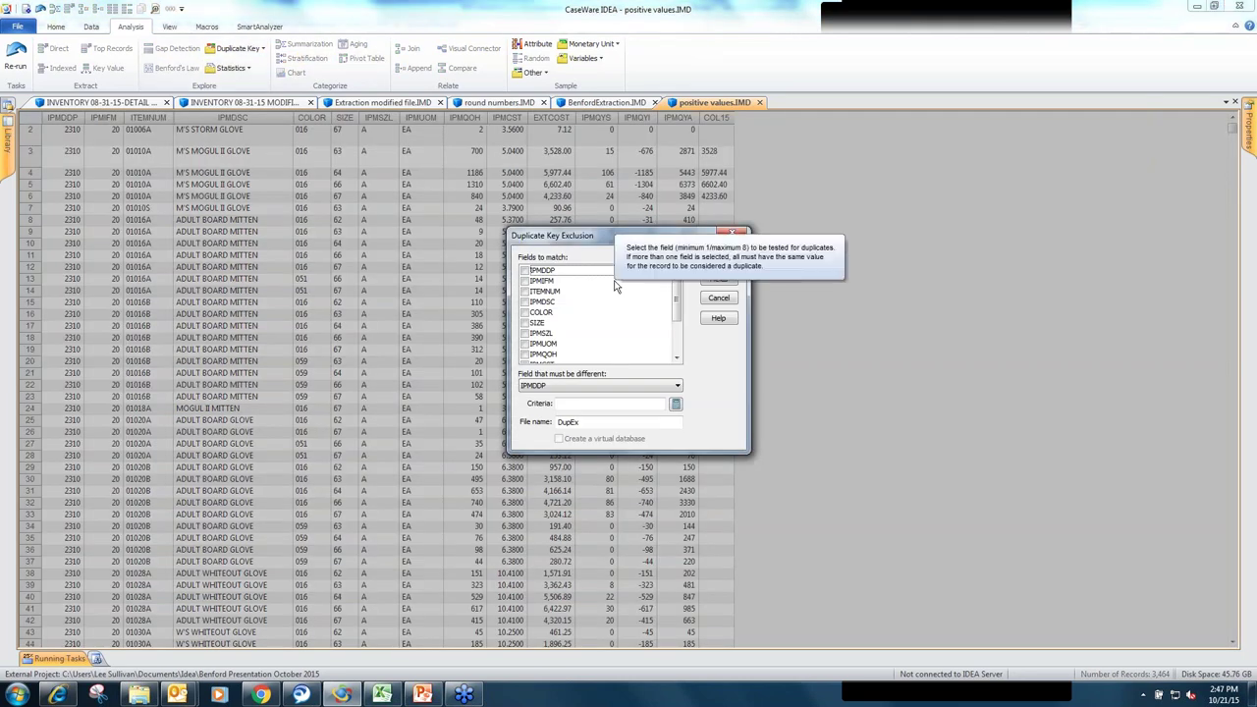
{"action": "left_click", "coordinate": [676, 358]}
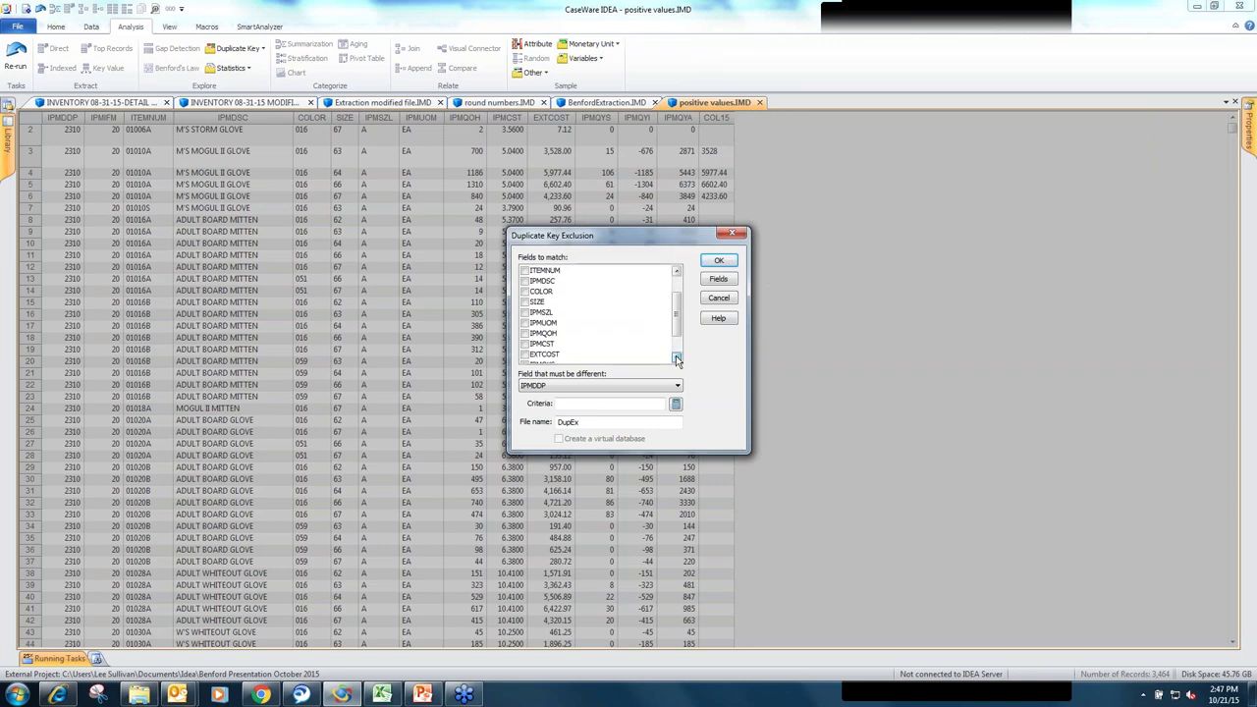
{"action": "left_click", "coordinate": [675, 359]}
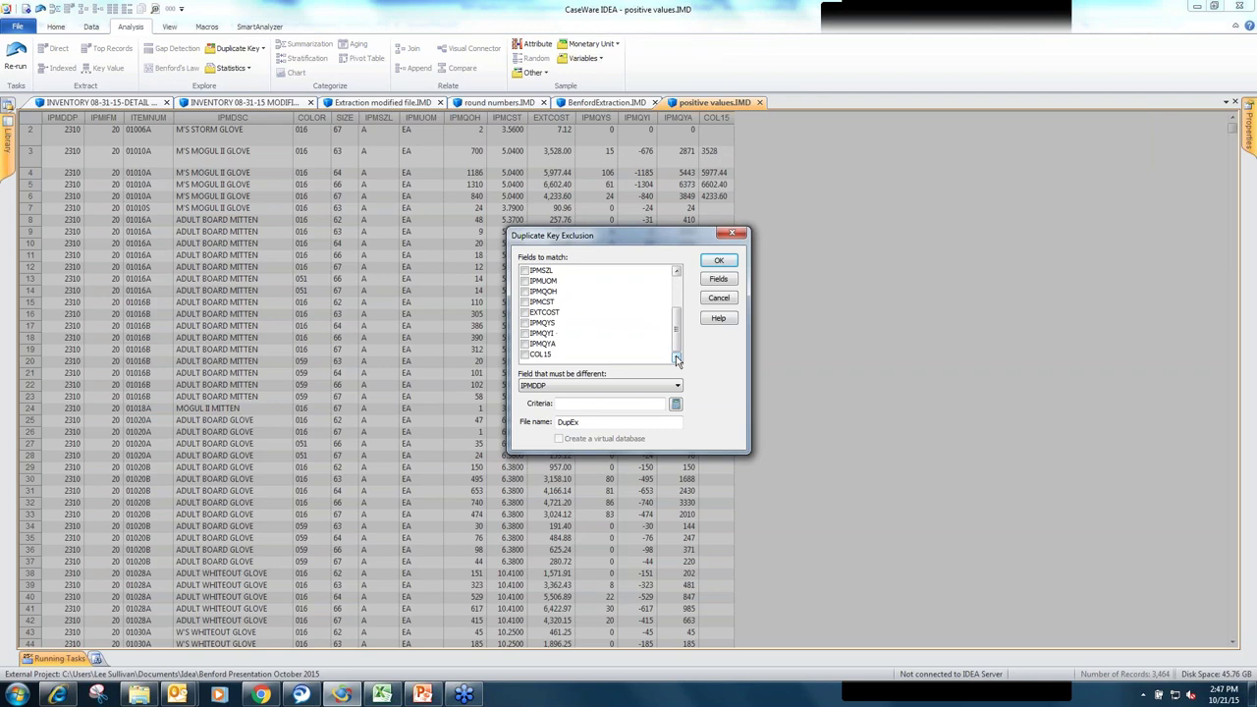
{"action": "left_click", "coordinate": [524, 312]}
{"action": "left_click", "coordinate": [523, 312]}
{"action": "left_click", "coordinate": [677, 272]}
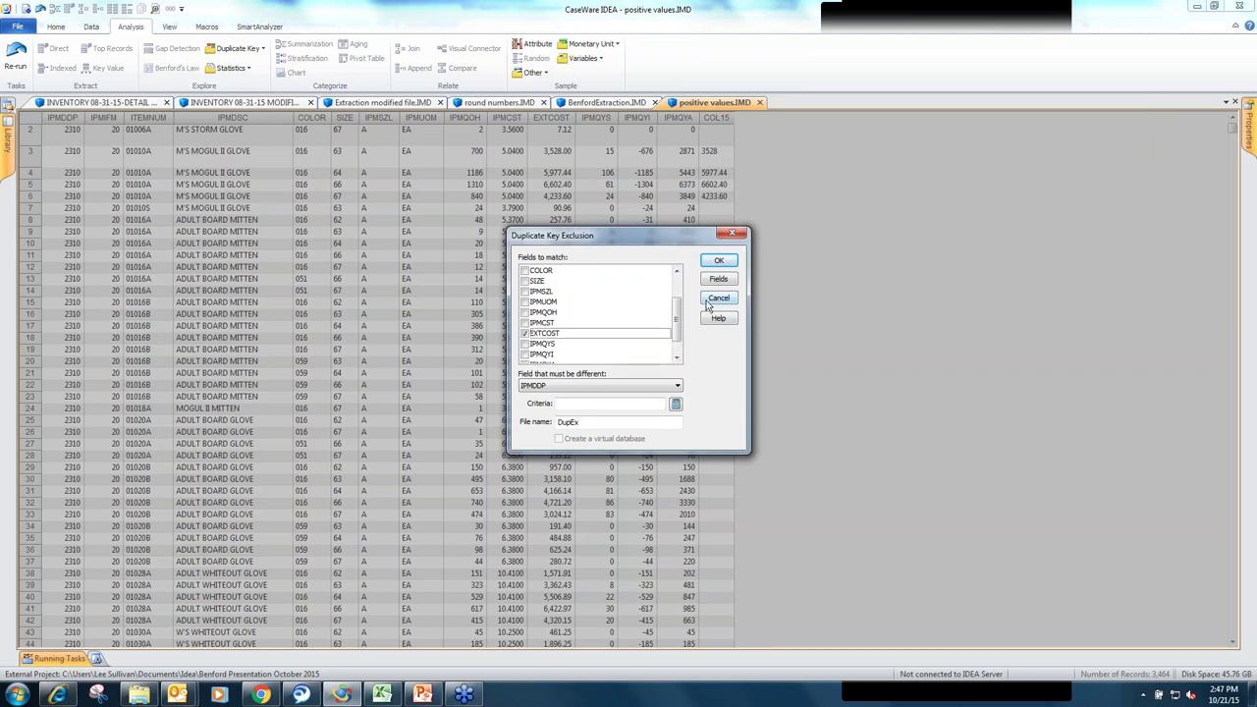
{"action": "left_click", "coordinate": [707, 302]}
Step: Open the original sales database SALES 12 MOS ENDED 8-31-15-Sheet1 _2_ from the project's database list
{"action": "left_click", "coordinate": [8, 127]}
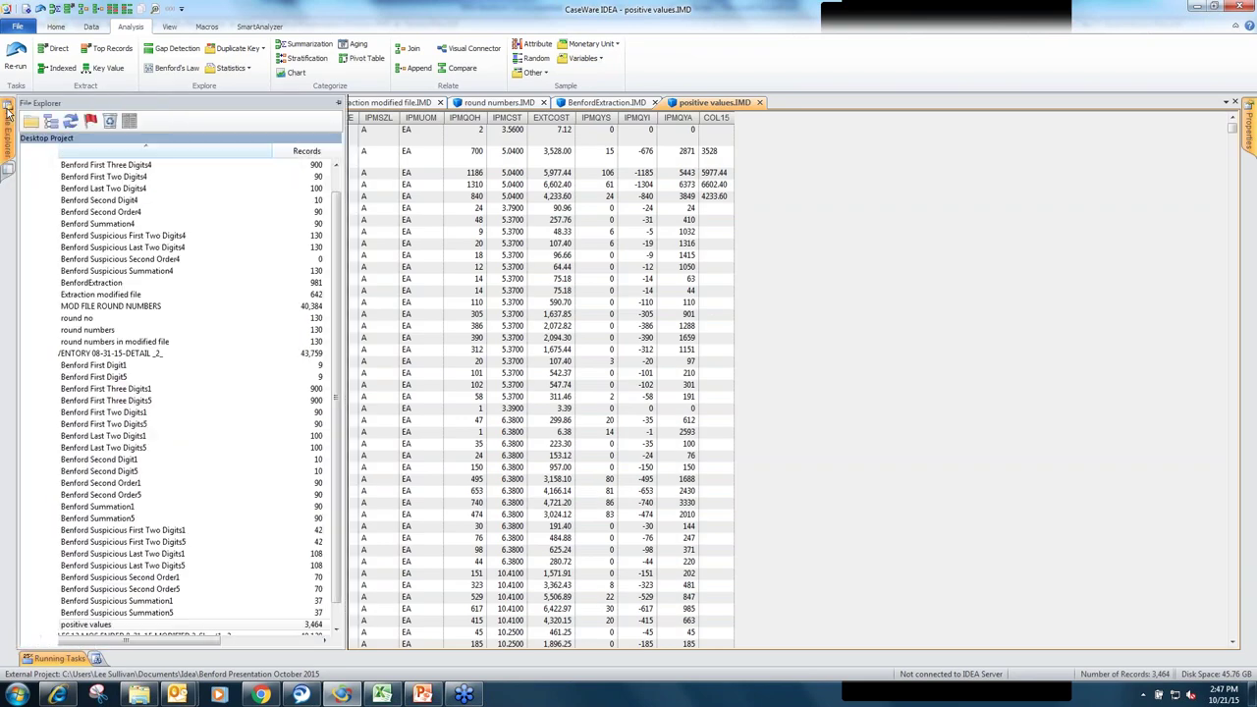
{"action": "left_click", "coordinate": [29, 355]}
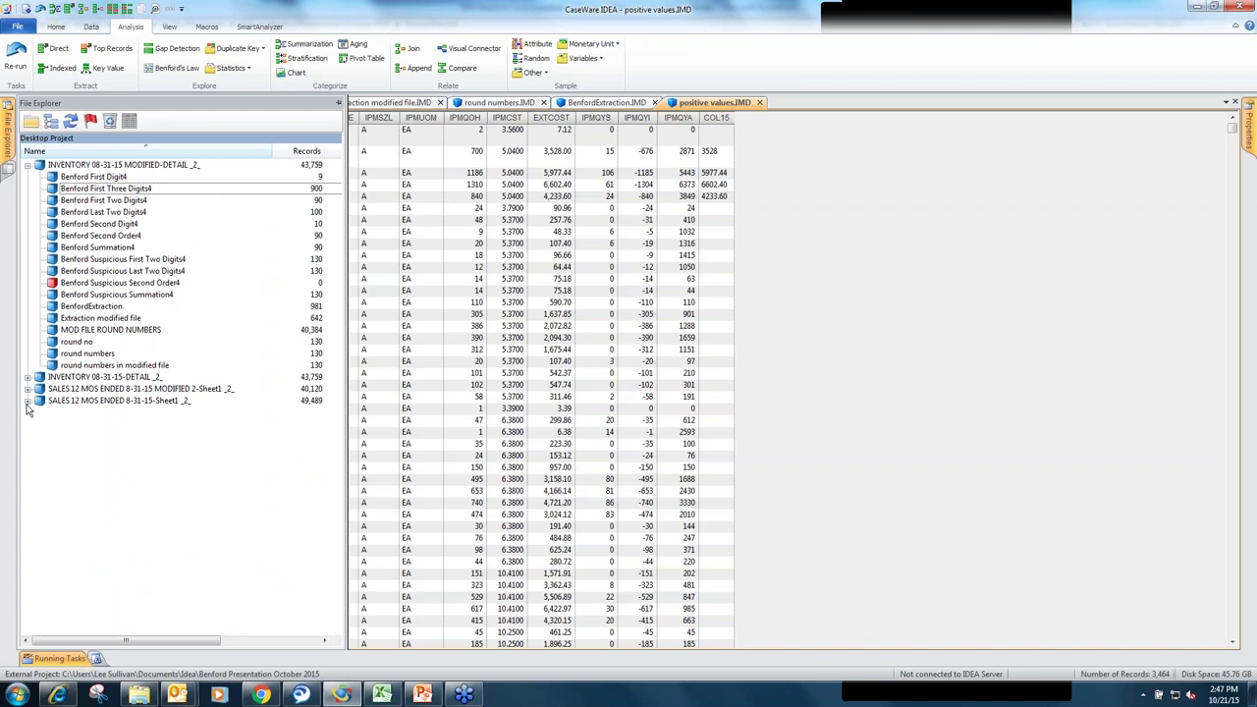
{"action": "left_click", "coordinate": [29, 401]}
{"action": "double_click", "coordinate": [108, 354]}
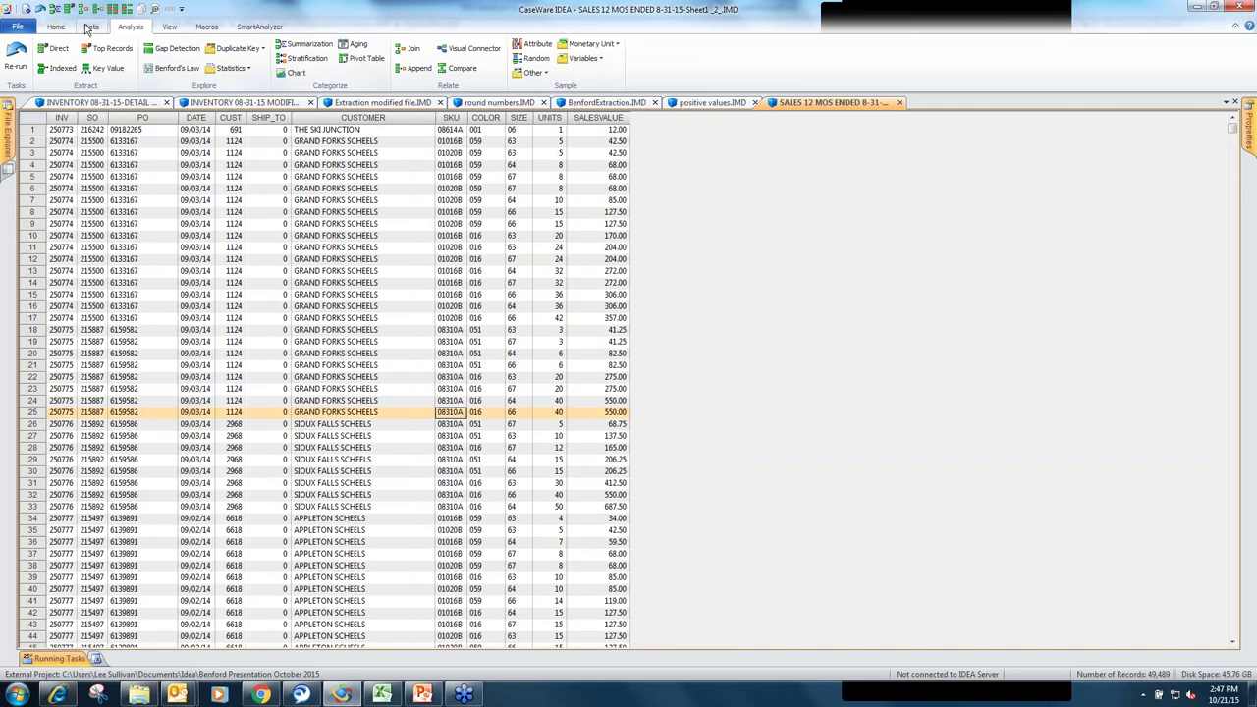
Step: Run a Duplicate Key Exclusion on the sales data, matching DATE and SALESVALUE and requiring CUSTOMER to be different
{"action": "left_click", "coordinate": [260, 54]}
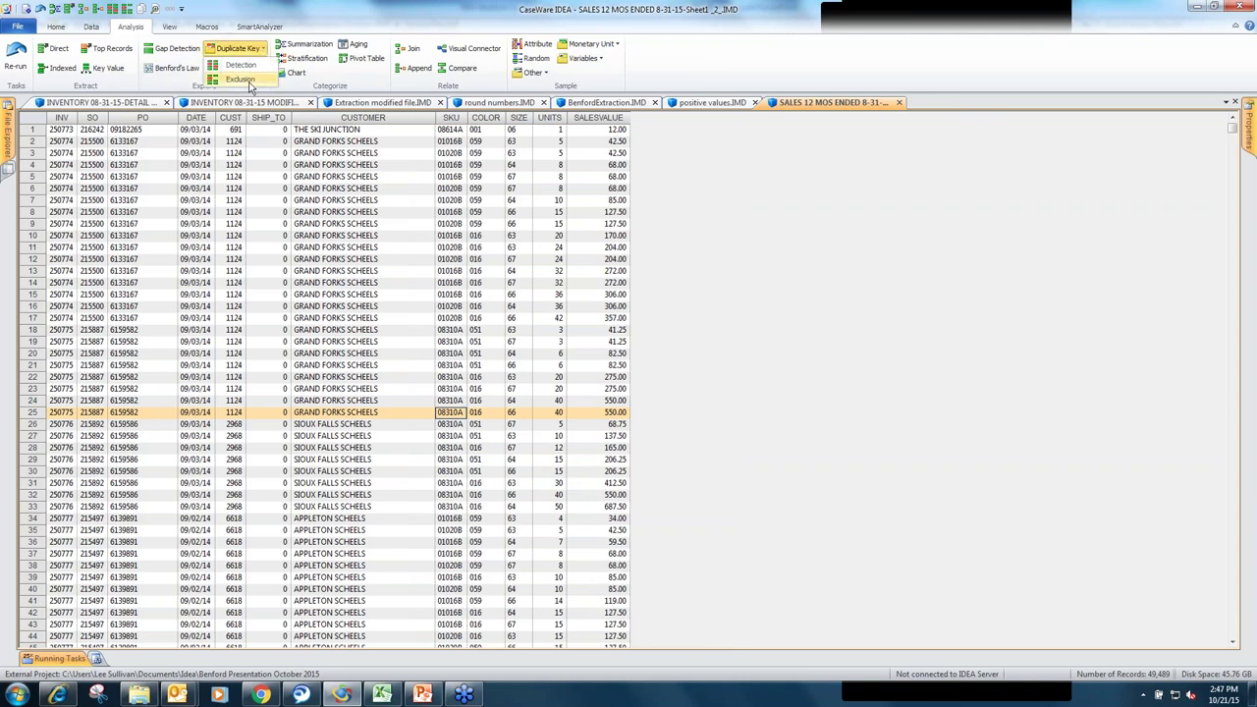
{"action": "left_click", "coordinate": [240, 78]}
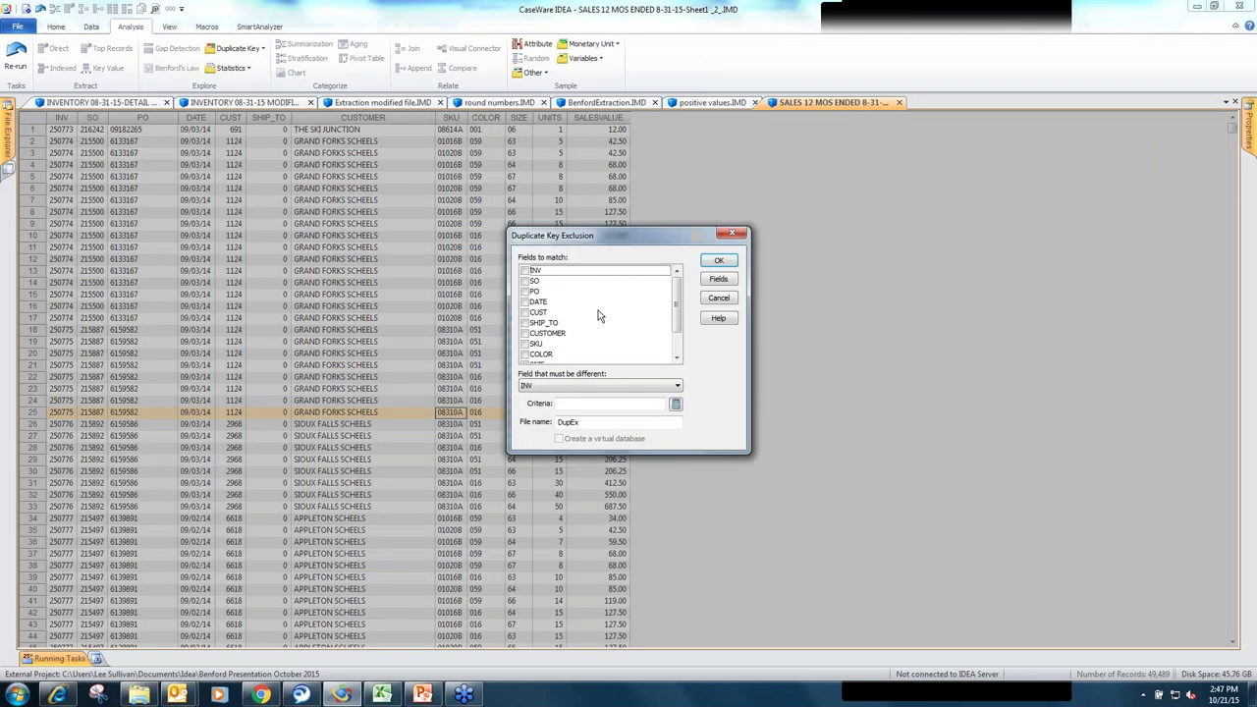
{"action": "left_click", "coordinate": [525, 302]}
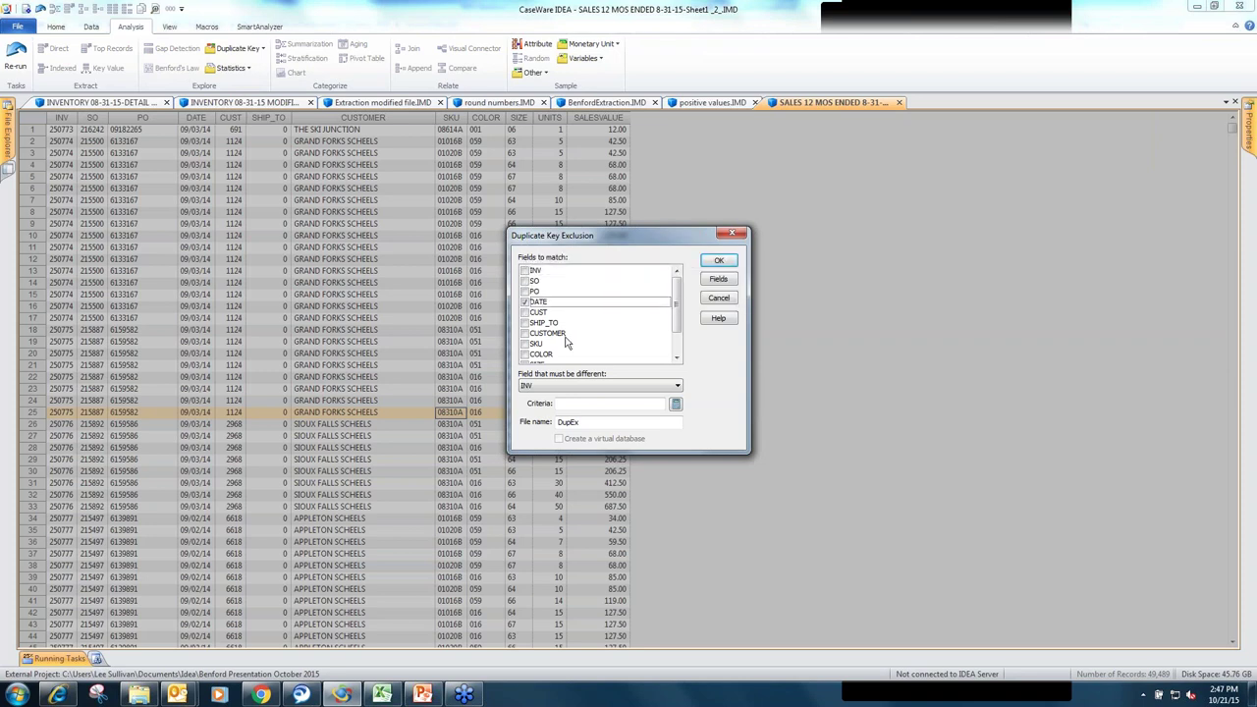
{"action": "left_click", "coordinate": [675, 359]}
{"action": "left_click", "coordinate": [676, 359]}
{"action": "left_click", "coordinate": [676, 359]}
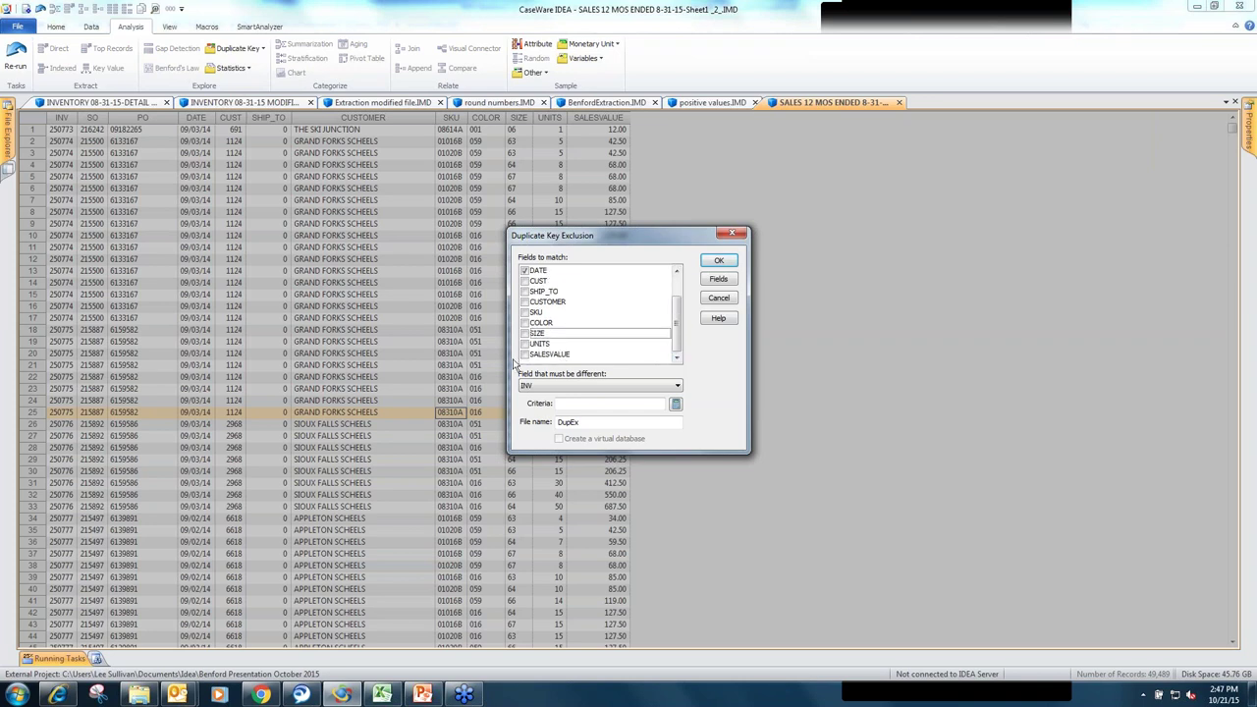
{"action": "left_click", "coordinate": [525, 355]}
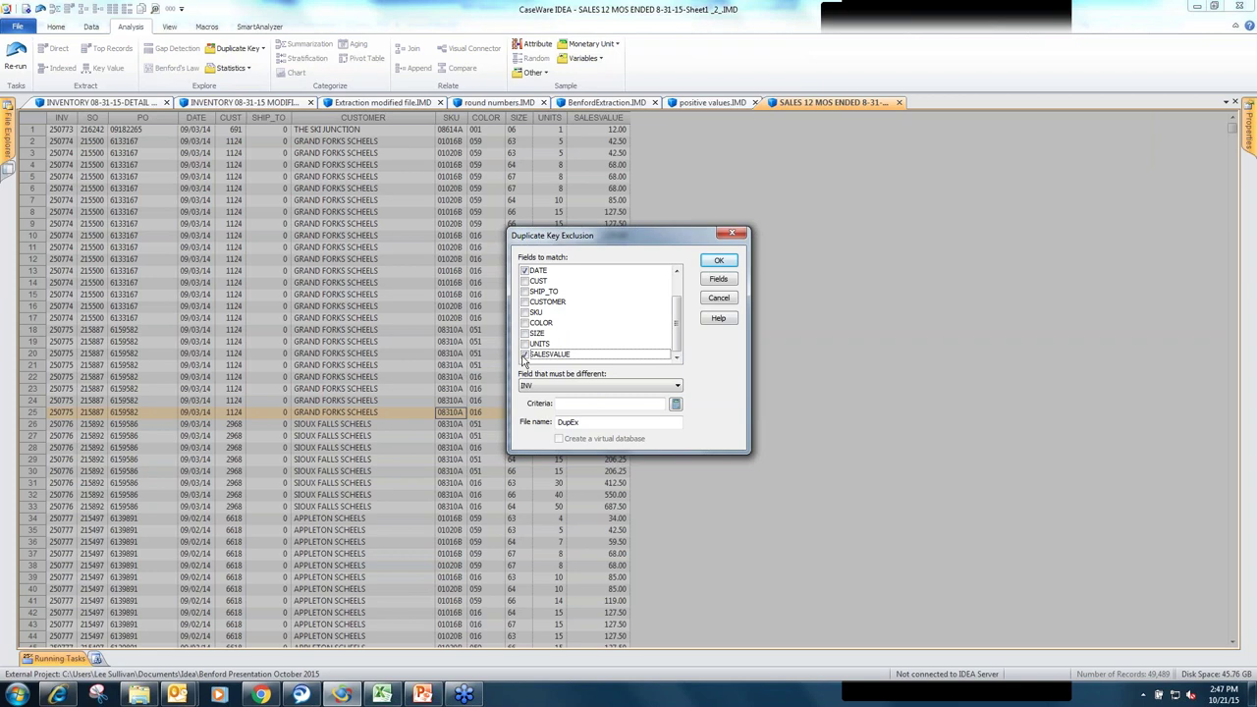
{"action": "left_click", "coordinate": [677, 389]}
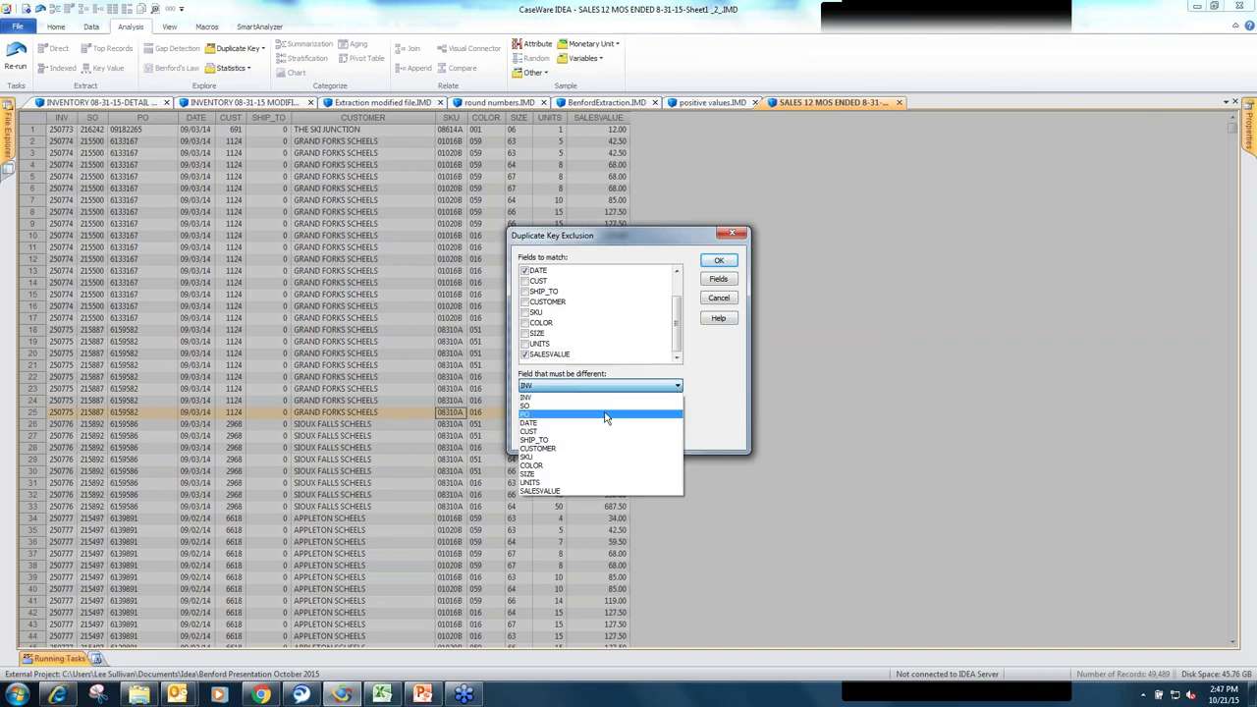
{"action": "left_click", "coordinate": [578, 448]}
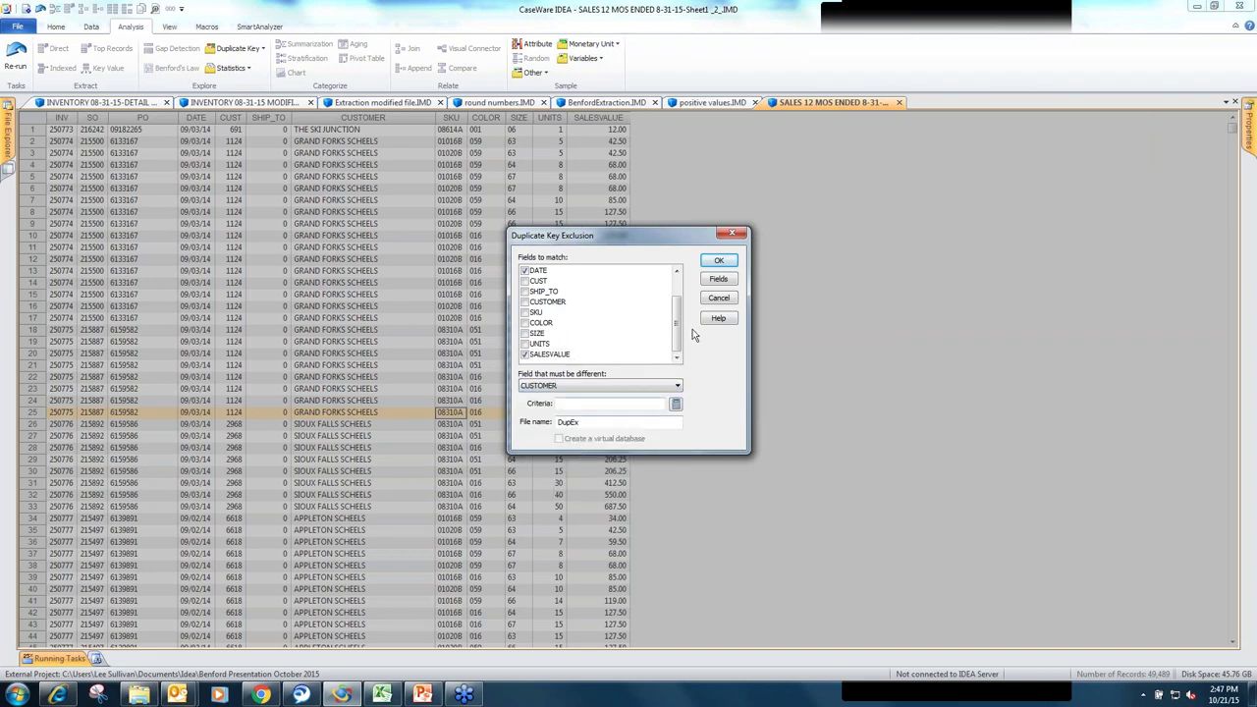
{"action": "left_click", "coordinate": [711, 261]}
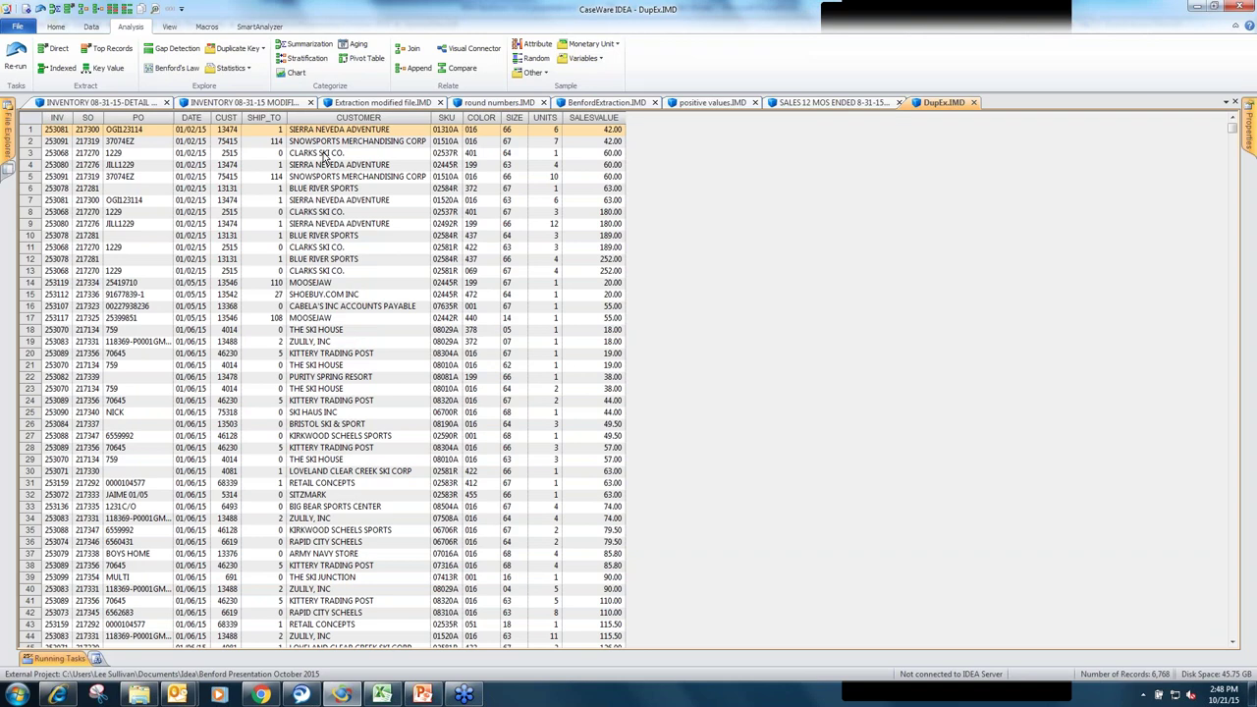
Step: Display the net value statistic for the numeric fields in the duplicate exclusion results
{"action": "left_click", "coordinate": [312, 202]}
{"action": "right_click", "coordinate": [312, 202]}
{"action": "left_click", "coordinate": [373, 322]}
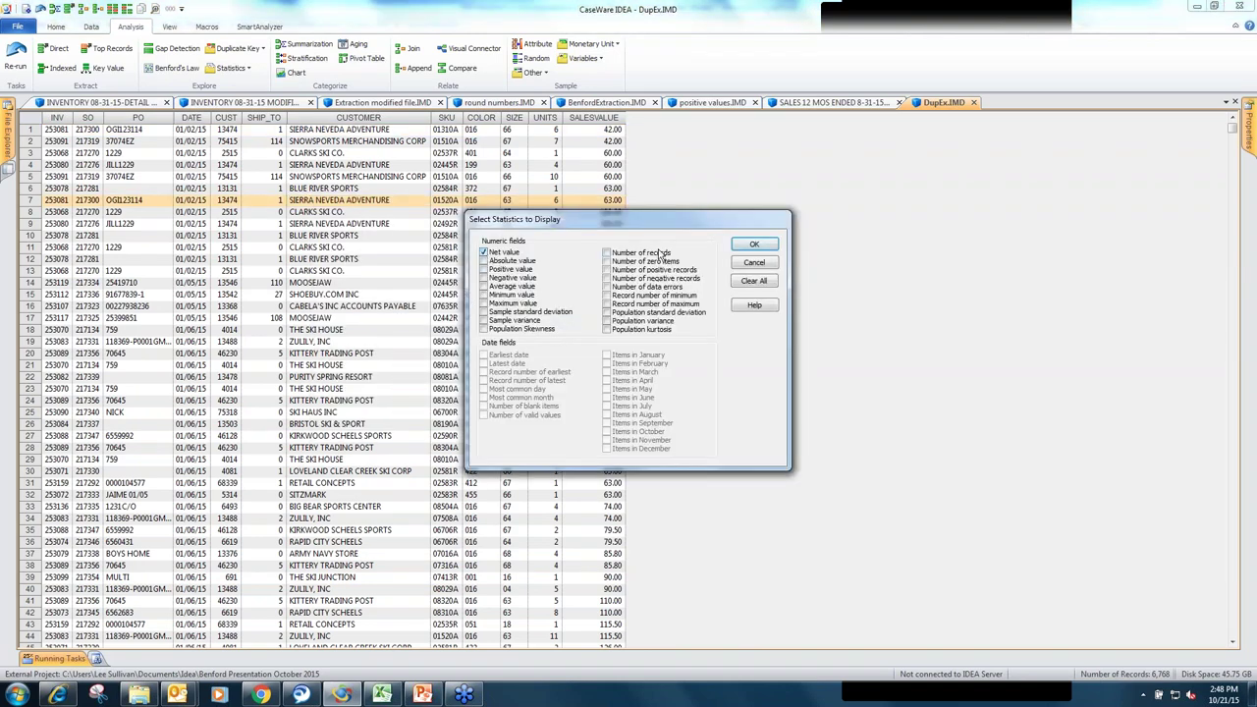
{"action": "left_click", "coordinate": [744, 250]}
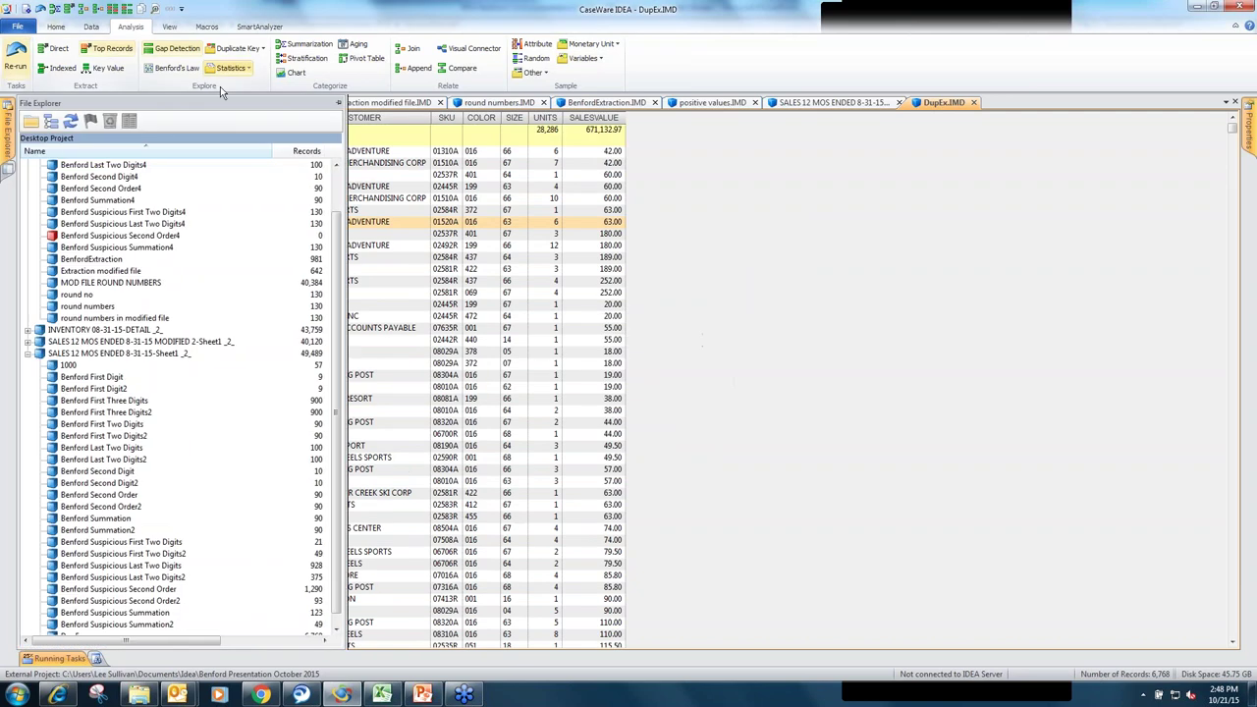
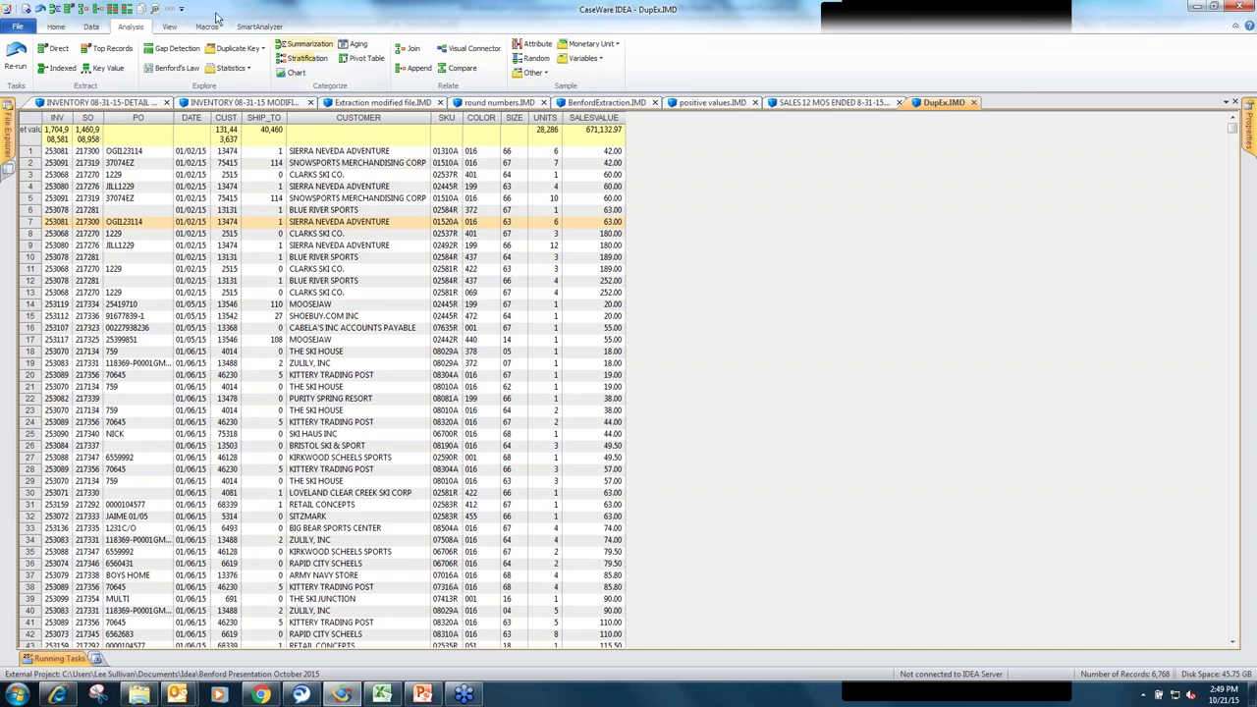
Step: Inspect the advanced Benford's Law settings for EXTCOST in the original inventory database, including the minimum-records requirement, and close without running the analysis
{"action": "left_click", "coordinate": [138, 104]}
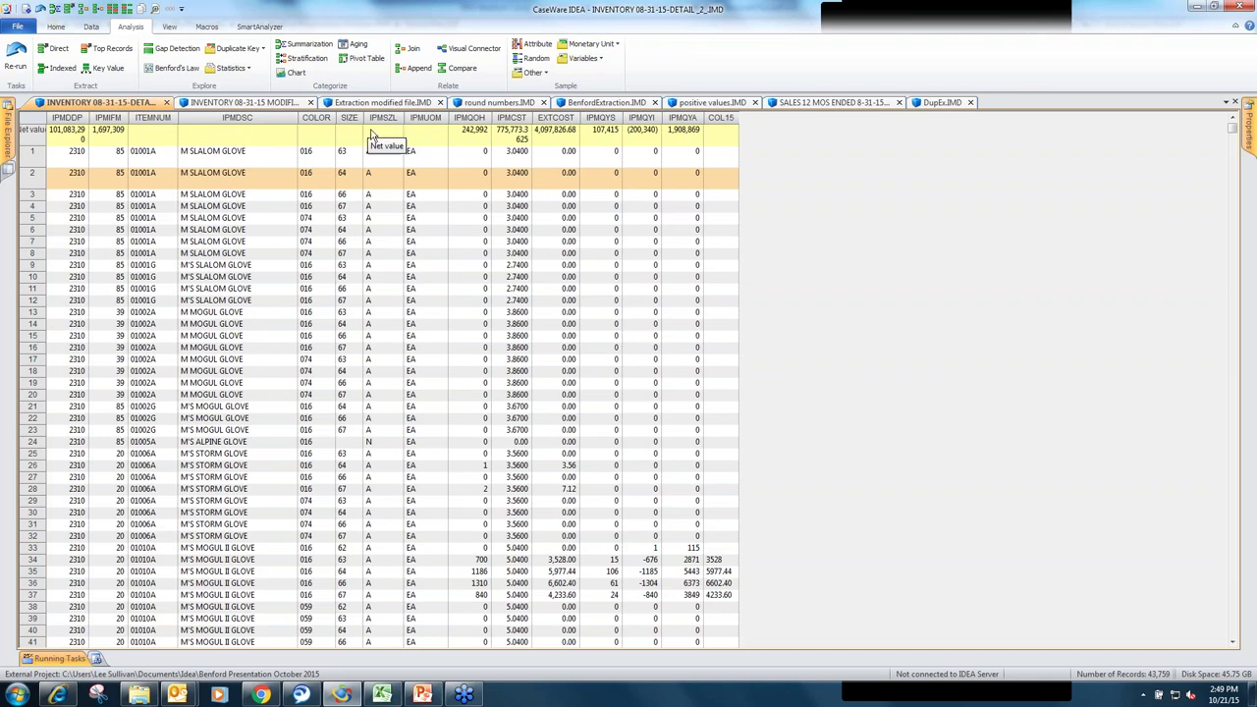
{"action": "left_click", "coordinate": [149, 71]}
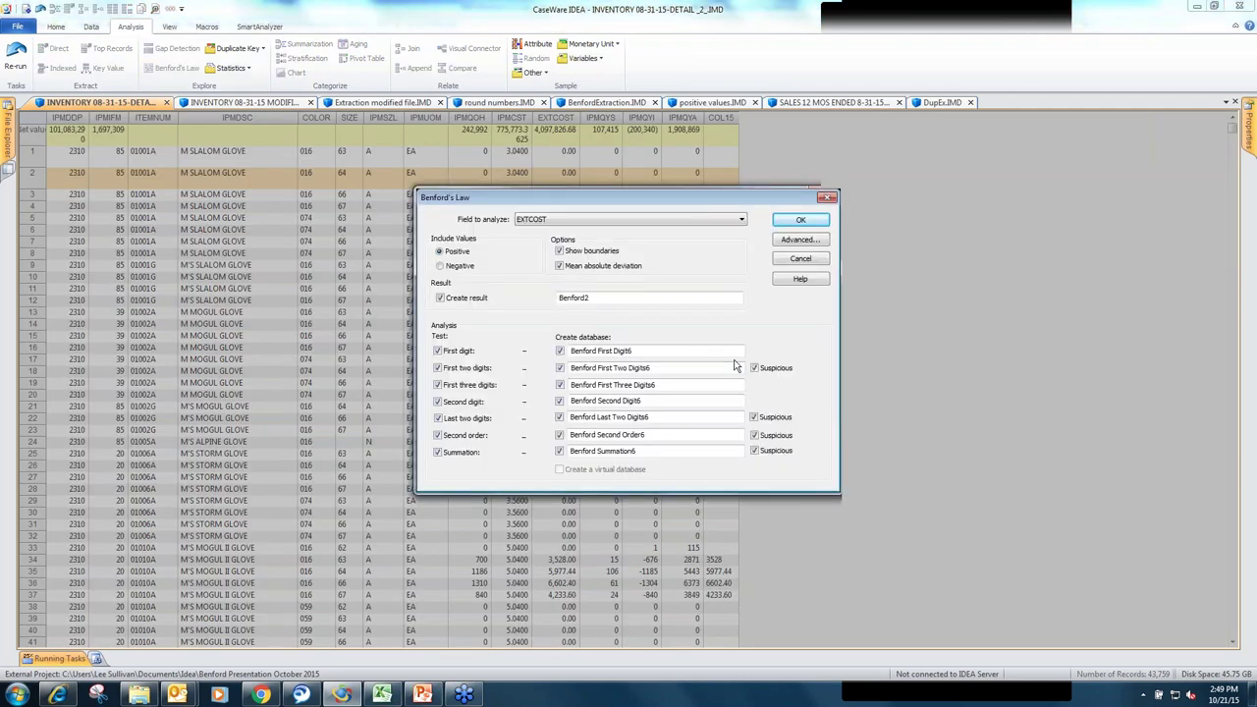
{"action": "left_click", "coordinate": [788, 241]}
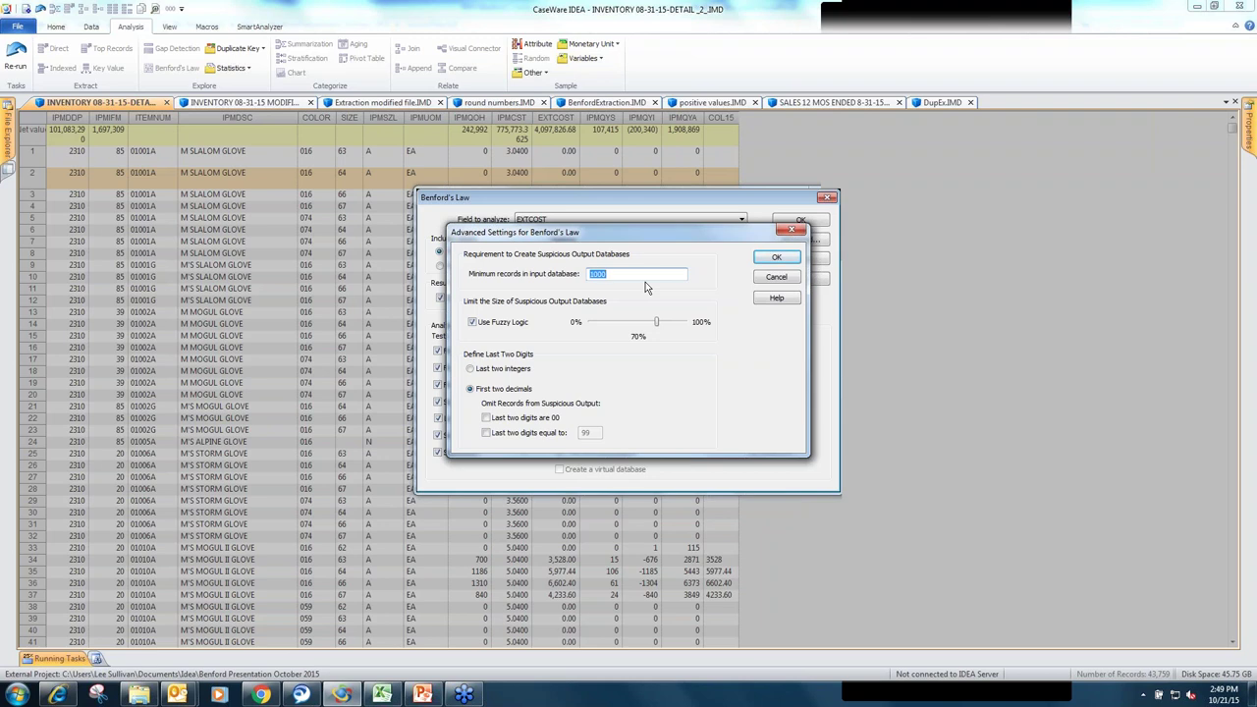
{"action": "left_click", "coordinate": [774, 279]}
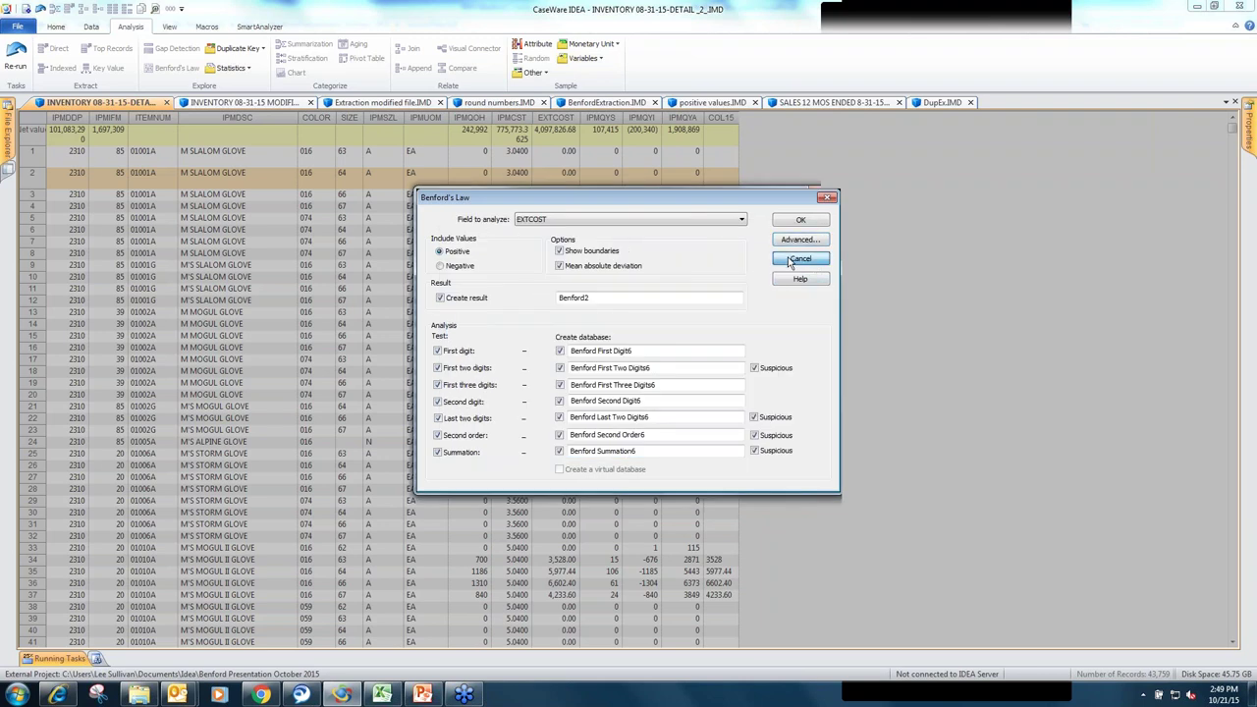
{"action": "left_click", "coordinate": [790, 261]}
{"action": "left_click", "coordinate": [190, 72]}
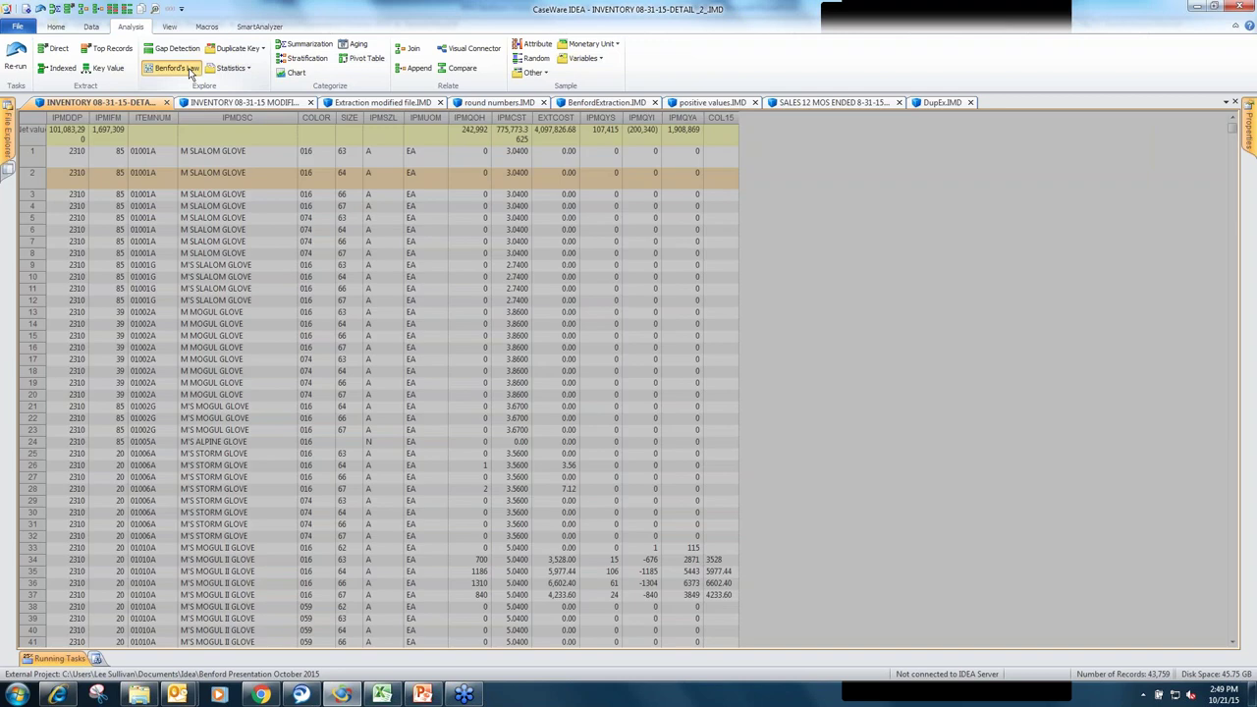
{"action": "left_click", "coordinate": [800, 245]}
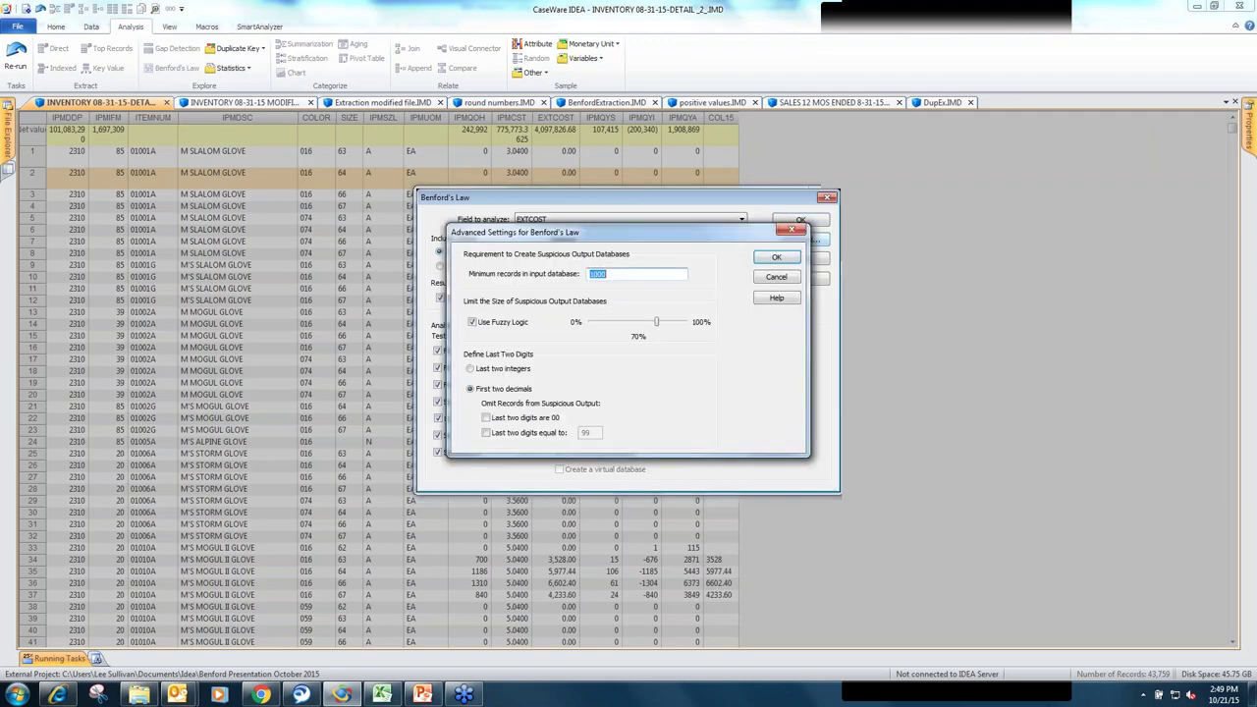
{"action": "type", "text": "800"}
{"action": "left_click", "coordinate": [778, 277]}
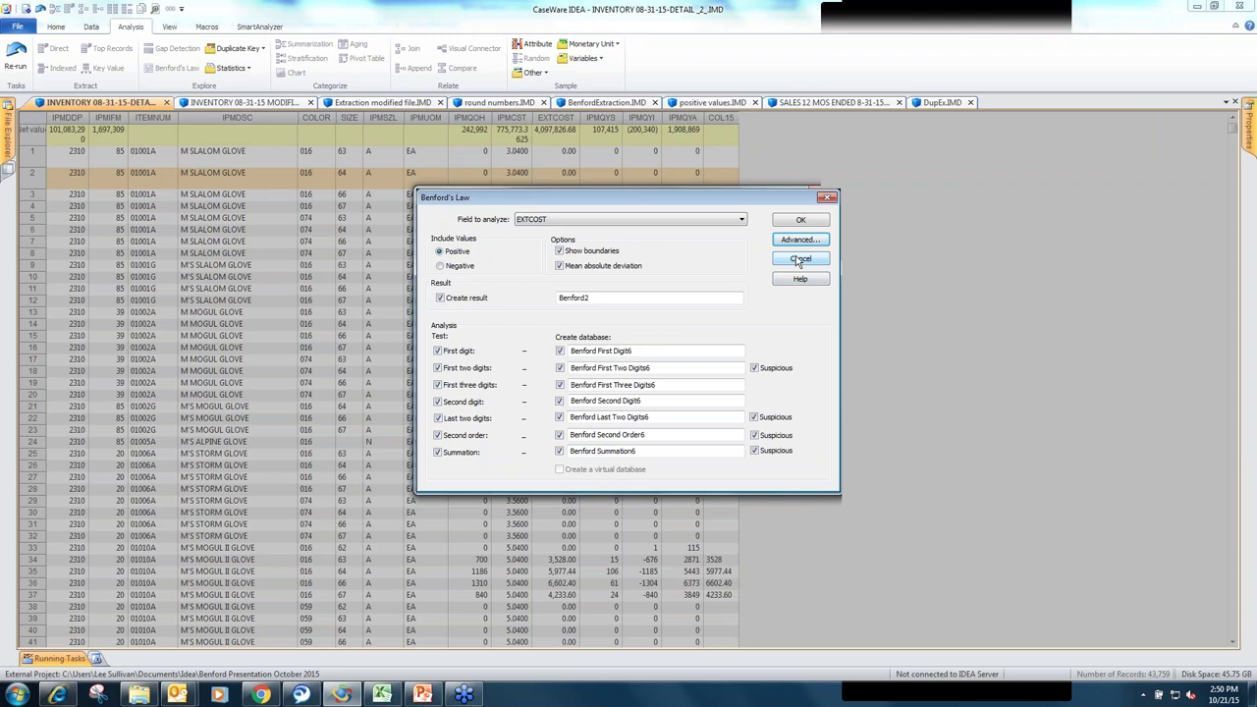
{"action": "left_click", "coordinate": [800, 260]}
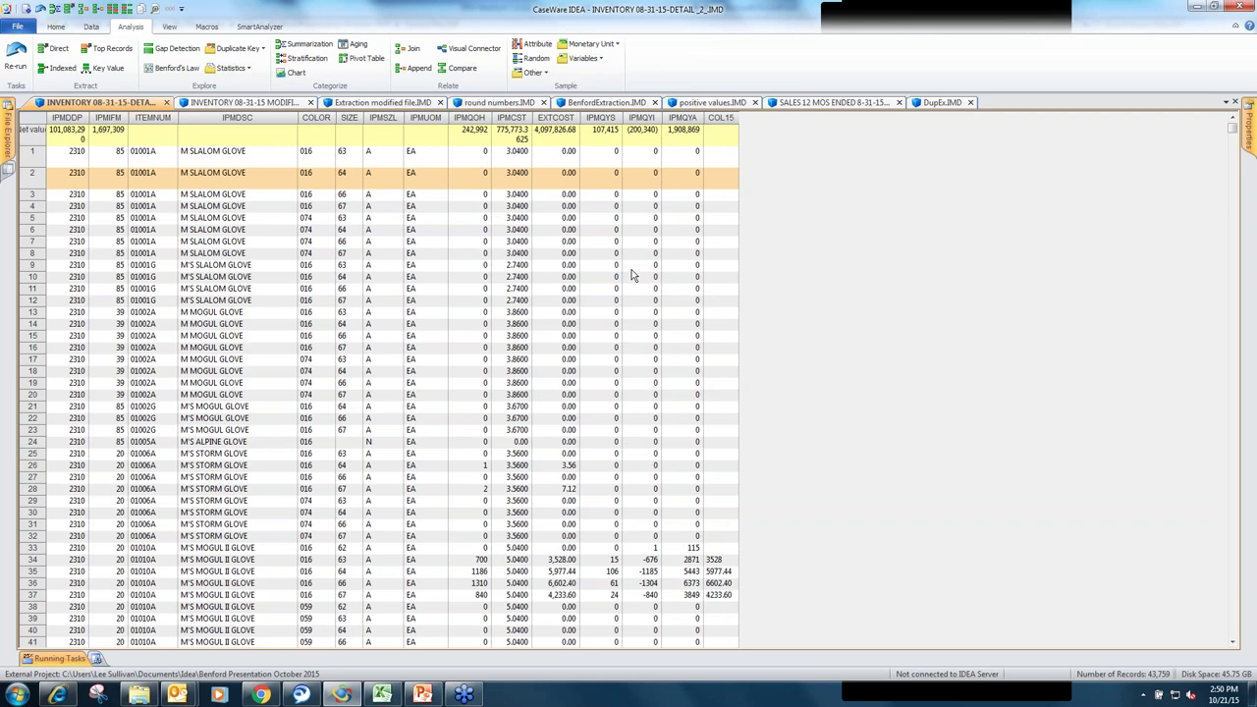
Step: Examine the modified inventory database's first-digit Benford chart and show the record options available for digit 9
{"action": "left_click", "coordinate": [244, 106]}
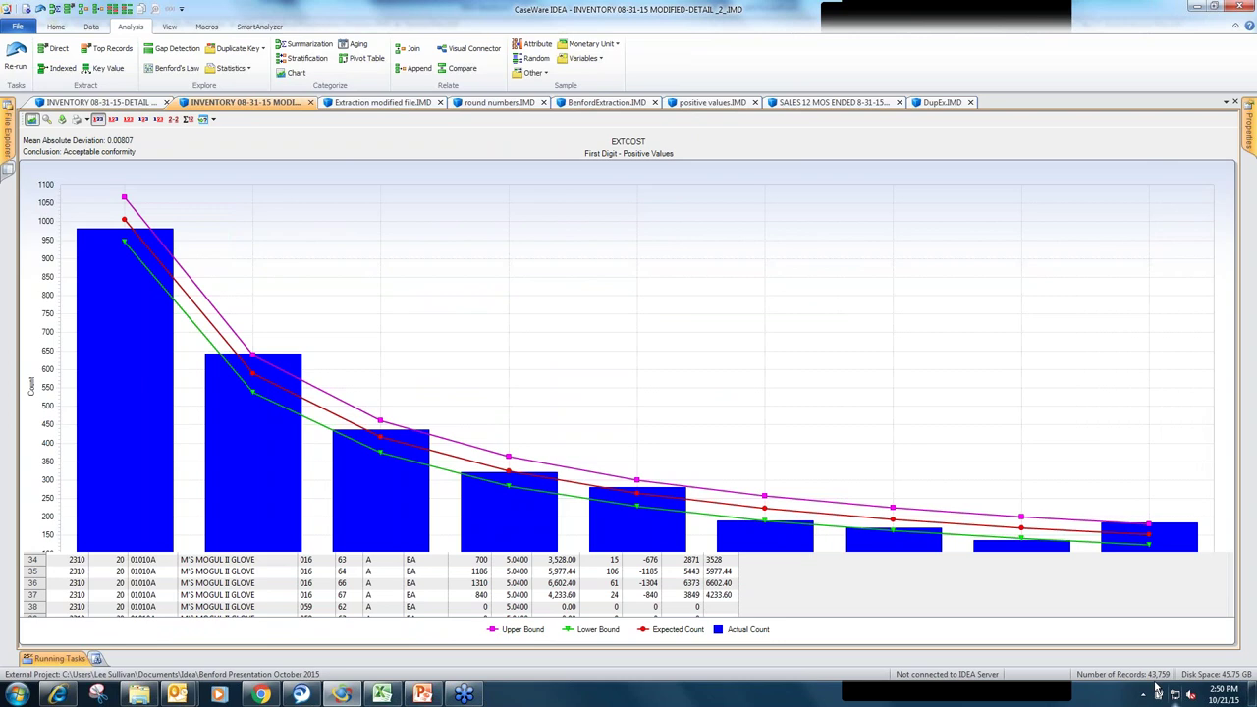
{"action": "mouse_move", "coordinate": [1140, 553]}
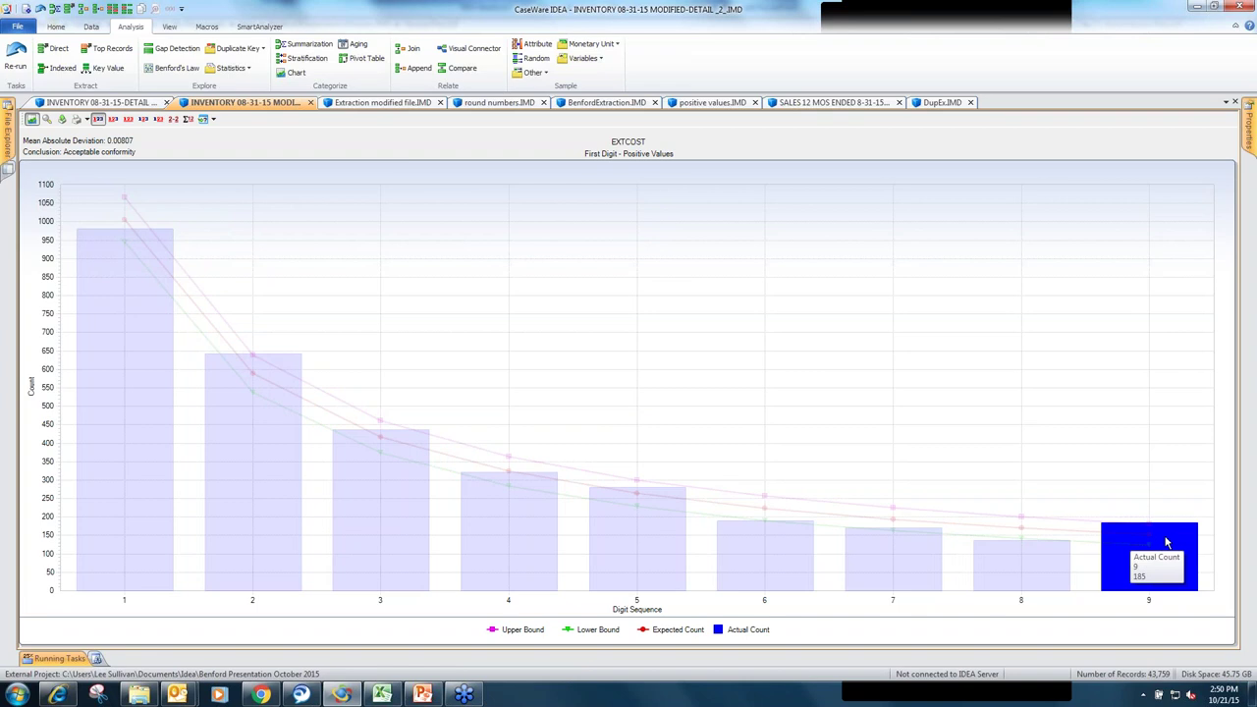
{"action": "right_click", "coordinate": [1135, 536]}
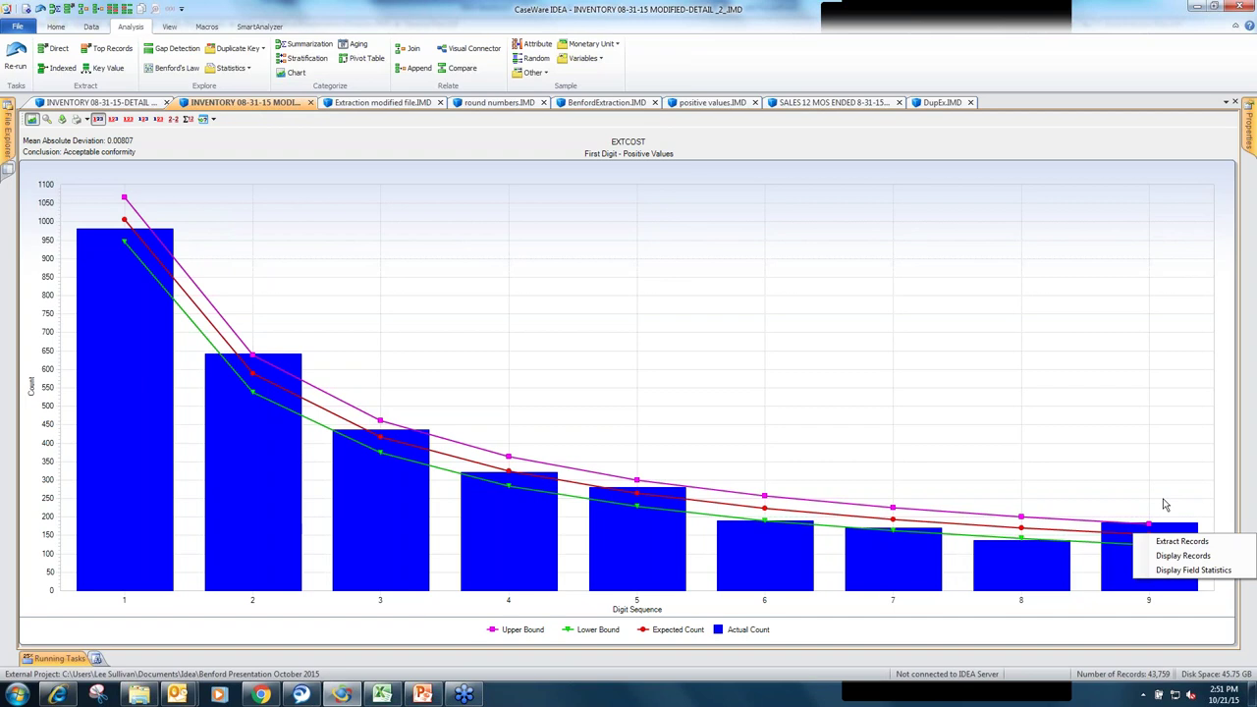
Step: Display the original inventory database's Benford result and check the counts for digits 9 and 2 in the first-digit chart
{"action": "left_click", "coordinate": [95, 104]}
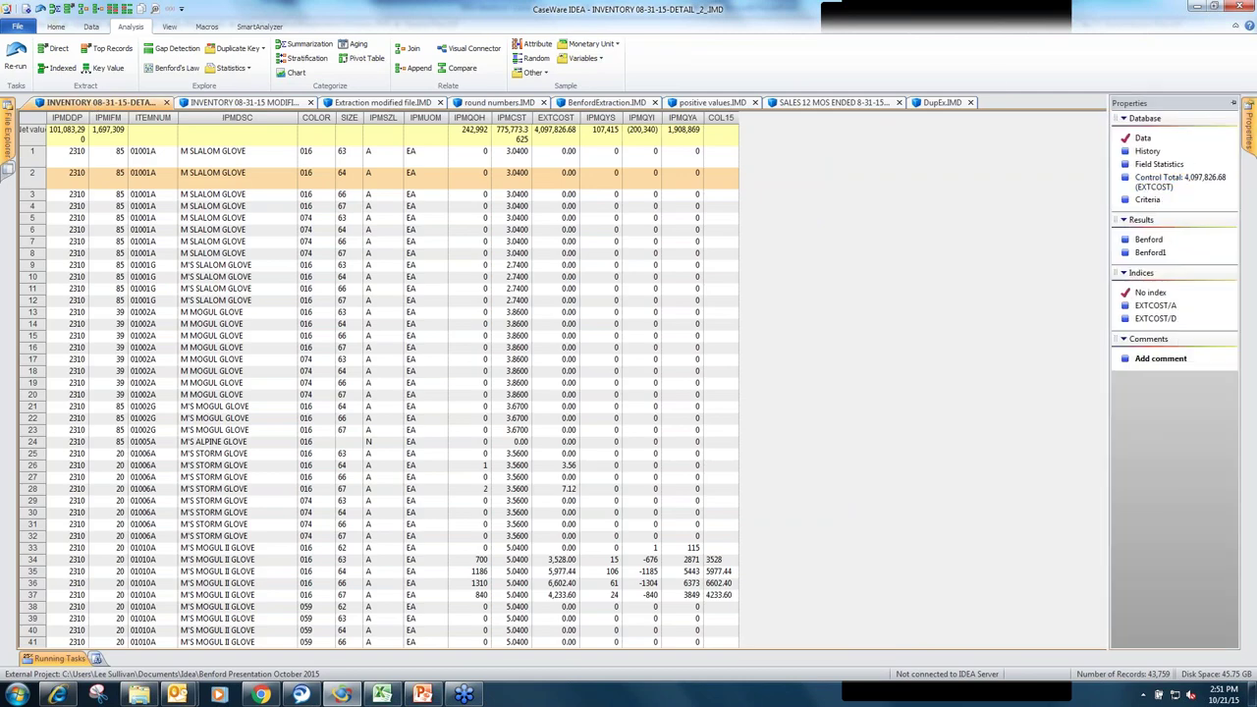
{"action": "left_click", "coordinate": [1148, 240]}
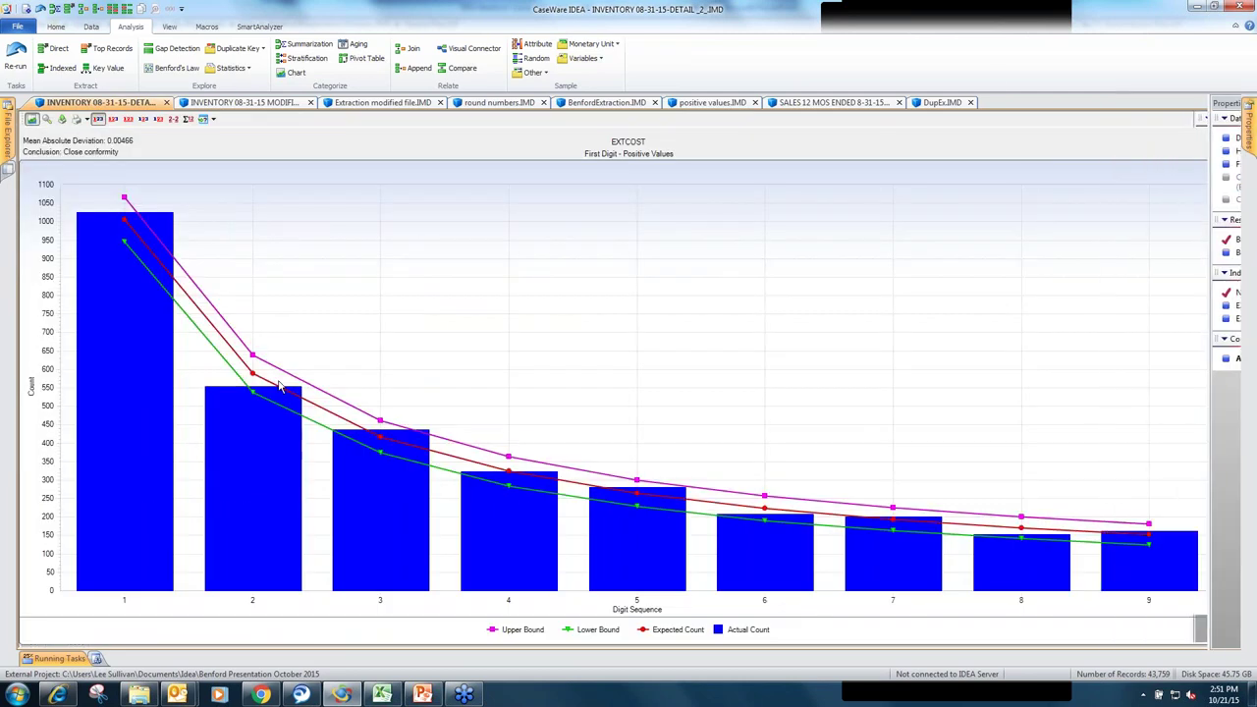
{"action": "mouse_move", "coordinate": [1182, 560]}
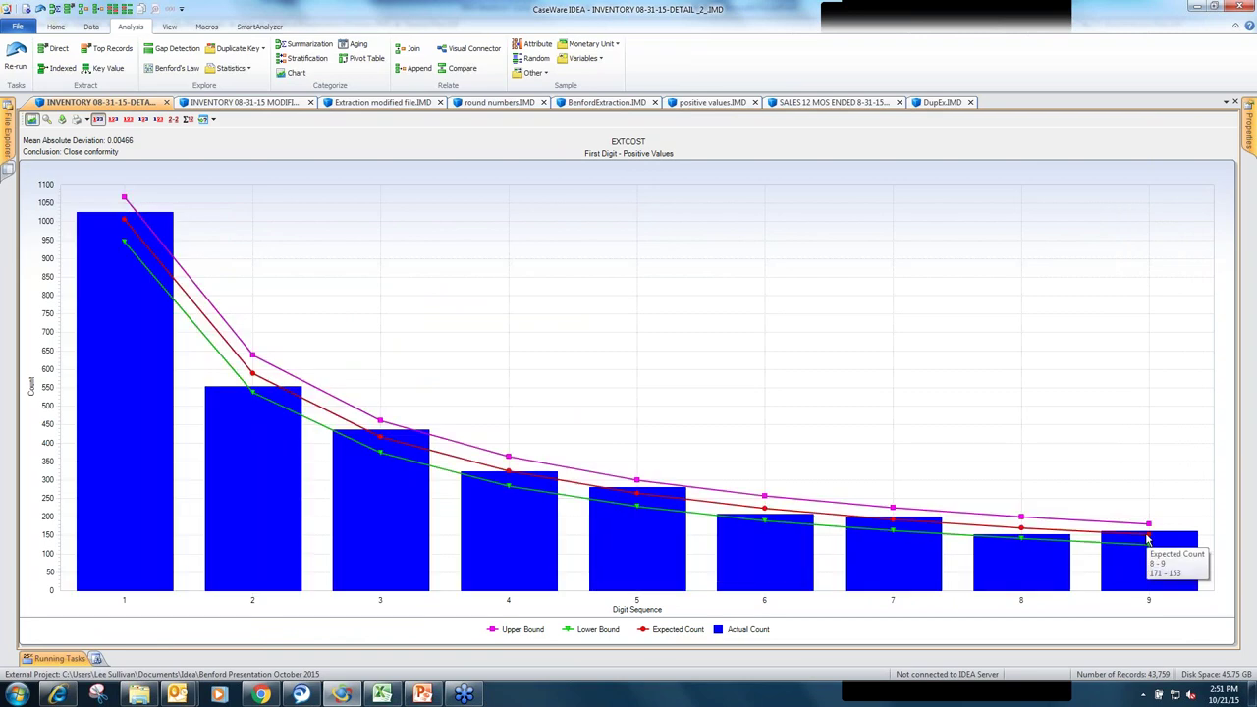
{"action": "mouse_move", "coordinate": [1147, 540]}
{"action": "mouse_move", "coordinate": [279, 421]}
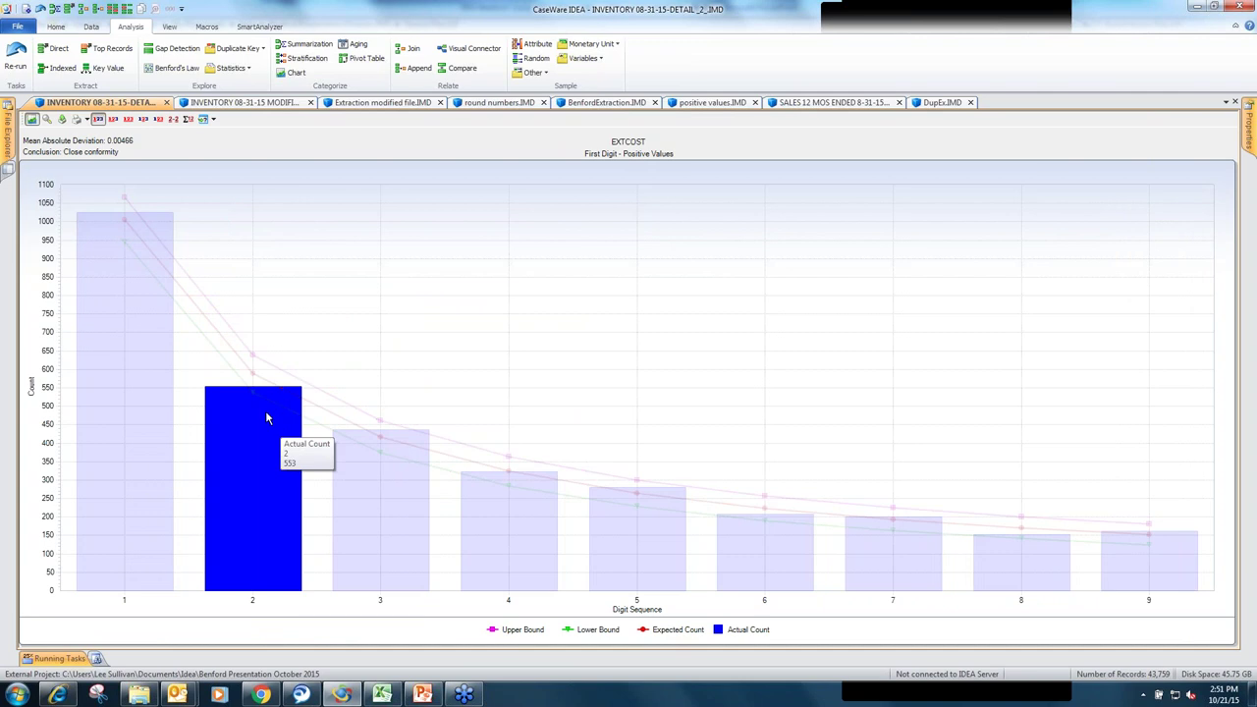
Step: Compare the database properties of the original inventory with those of the modified inventory
{"action": "left_click", "coordinate": [1250, 127]}
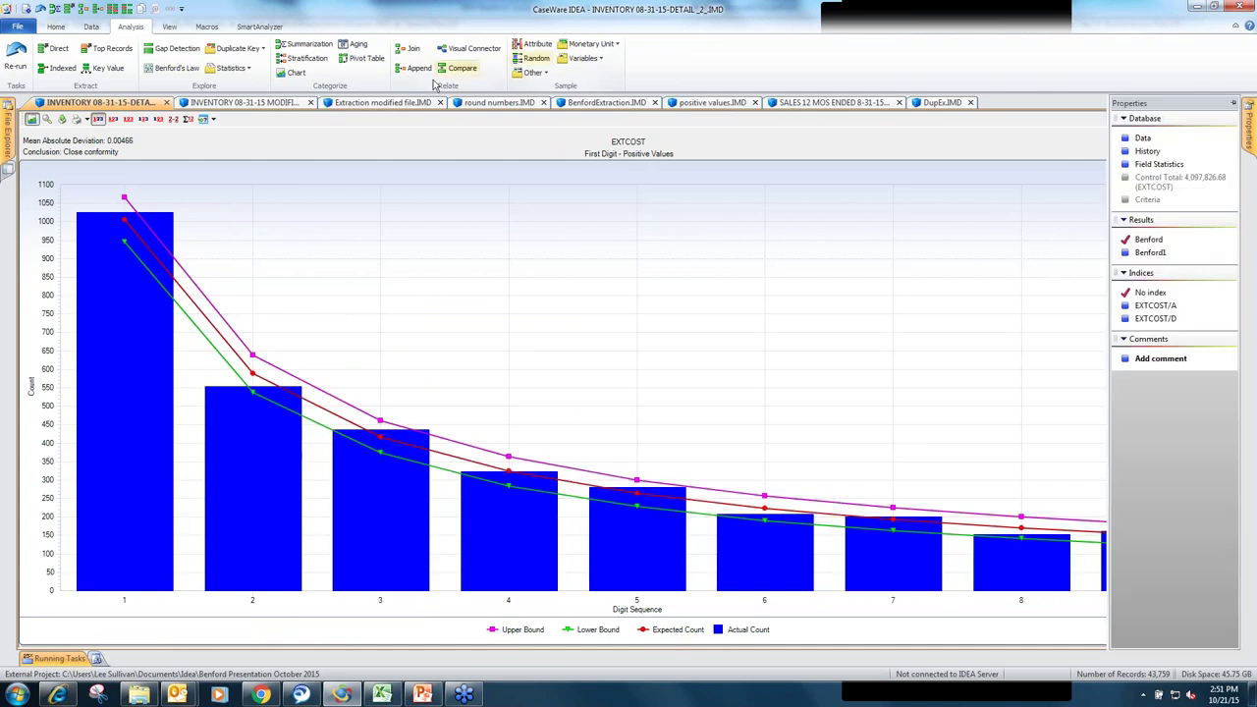
{"action": "left_click", "coordinate": [285, 104]}
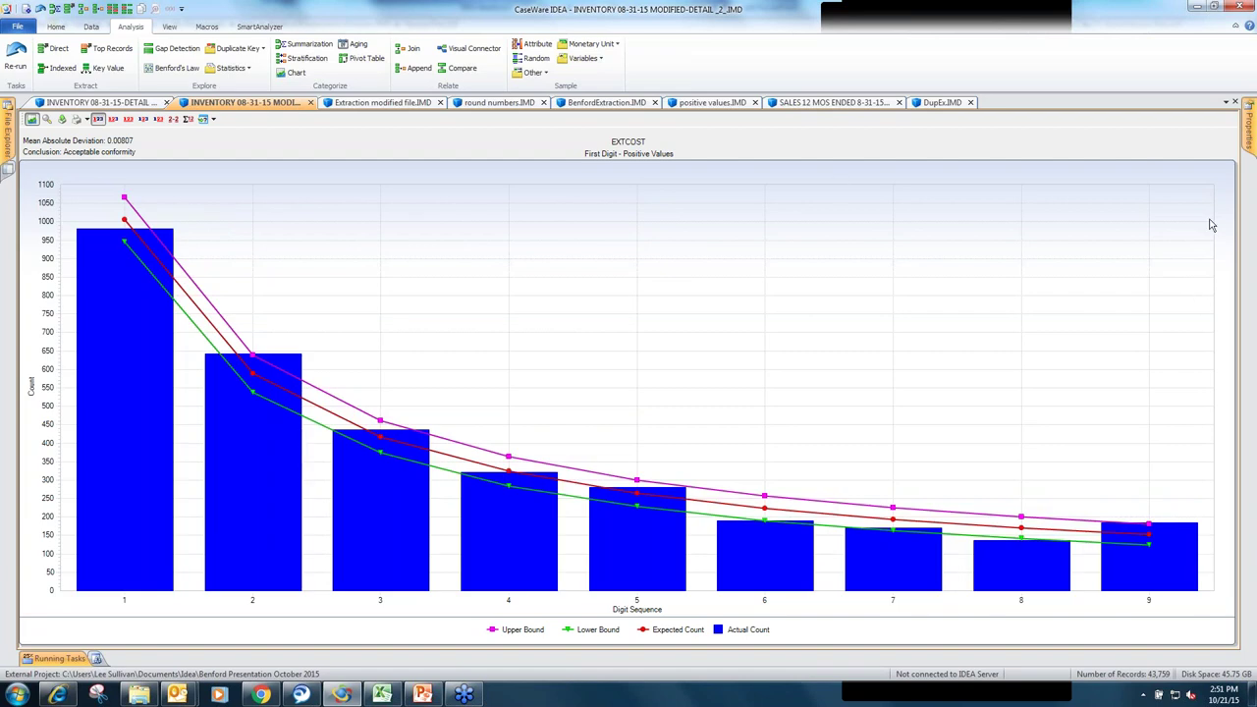
{"action": "mouse_move", "coordinate": [1250, 157]}
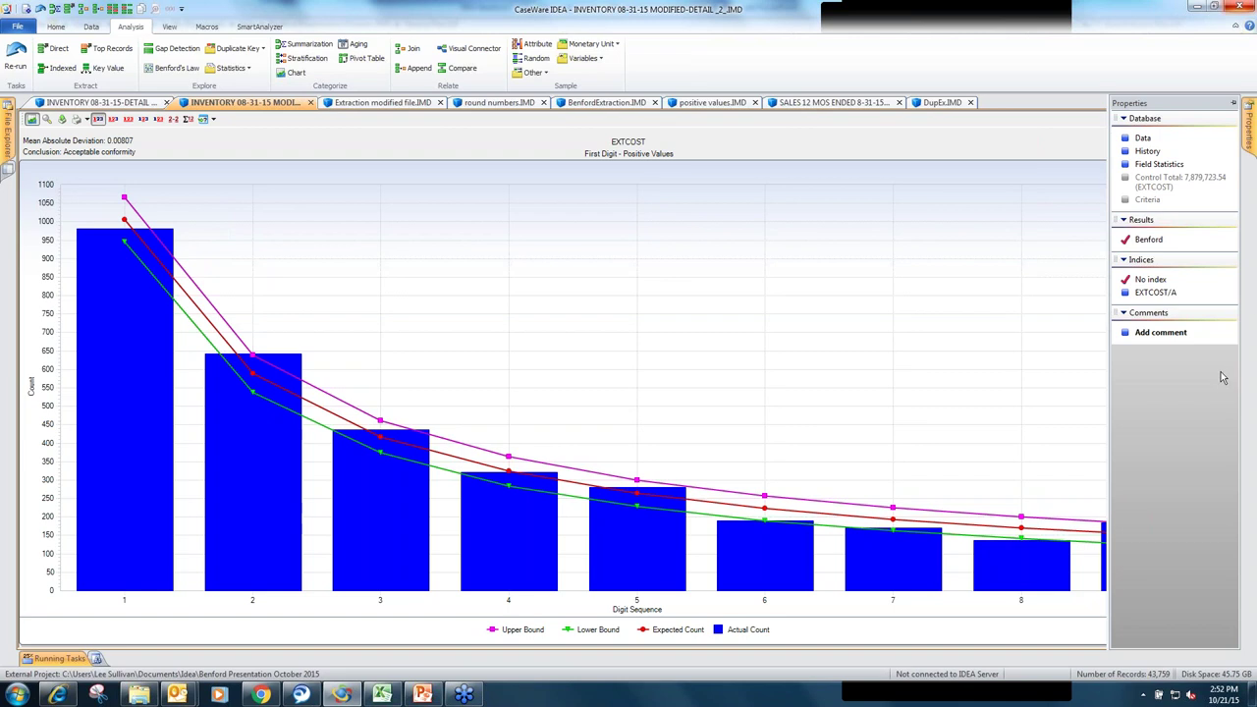
Step: Review the Extraction modified file and round numbers databases, and return to digit 9 in the original inventory's Benford chart
{"action": "left_click", "coordinate": [403, 103]}
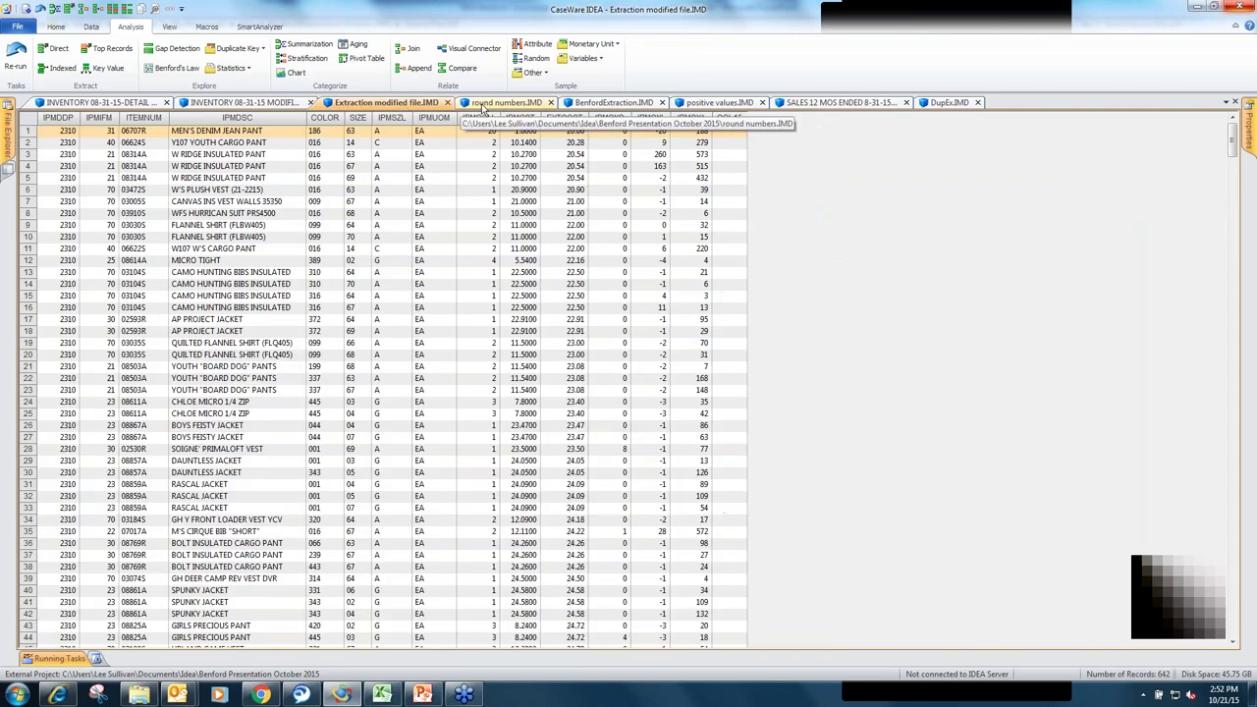
{"action": "left_click", "coordinate": [483, 104]}
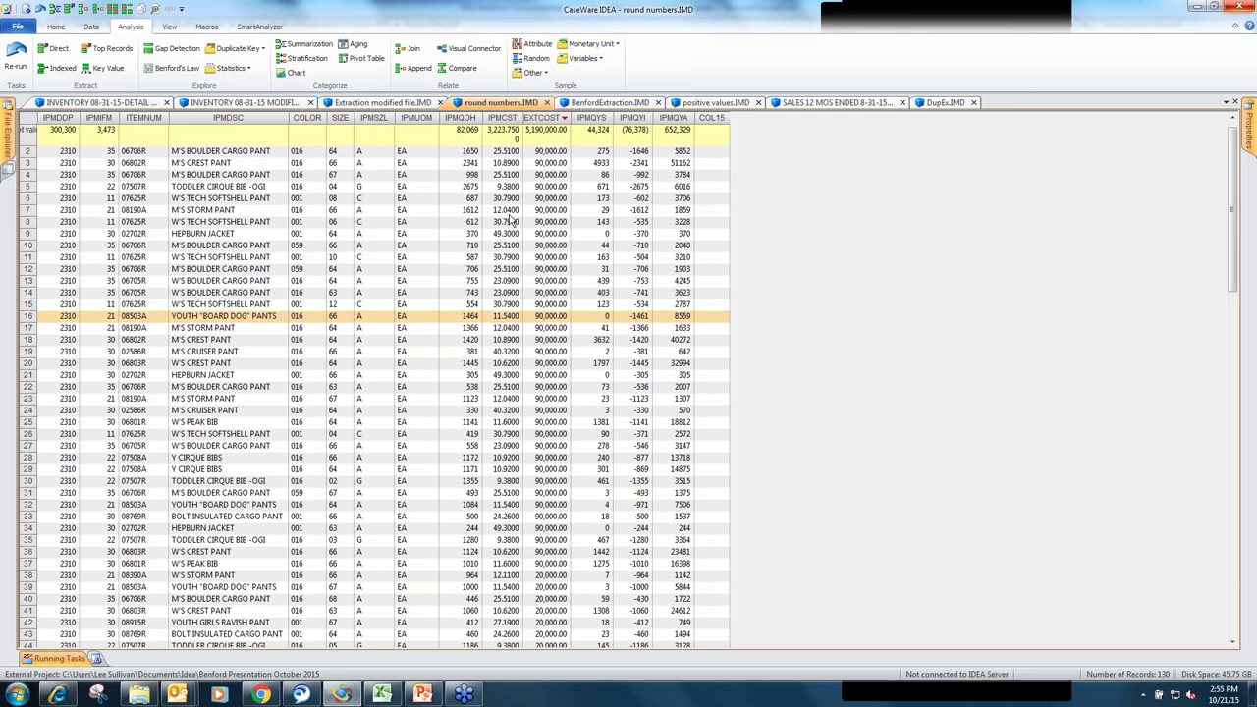
{"action": "left_click", "coordinate": [98, 102]}
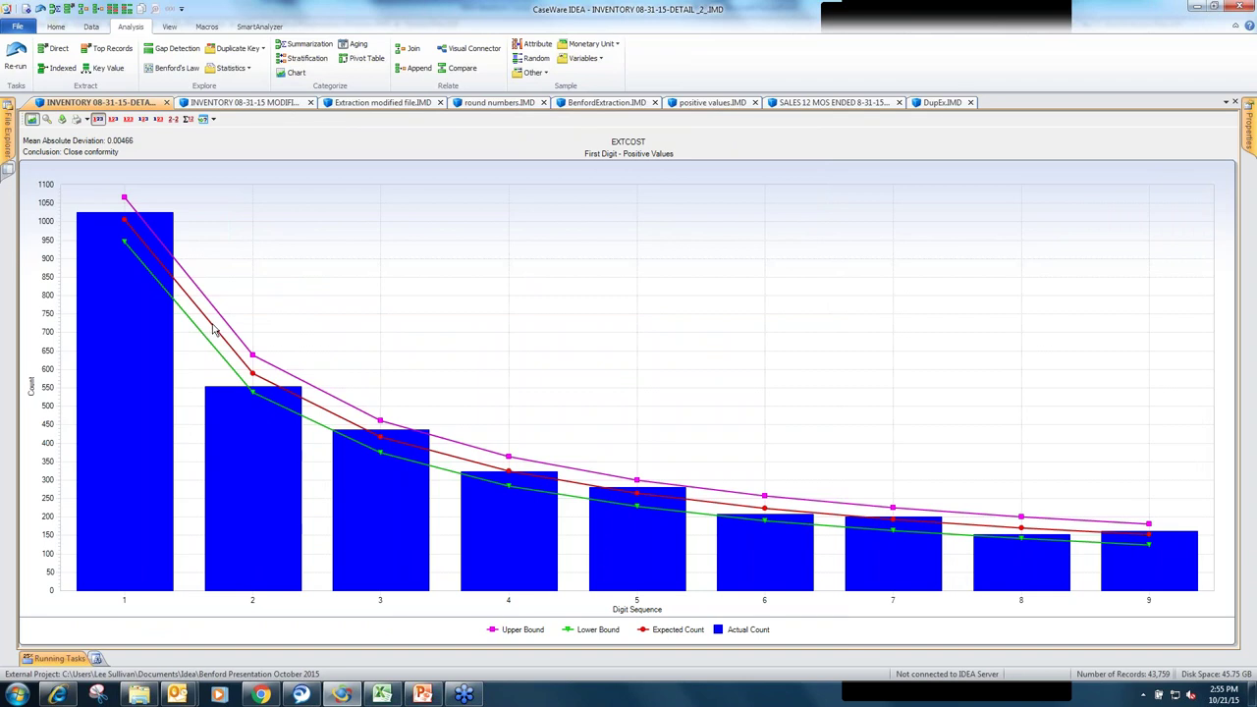
{"action": "left_click", "coordinate": [1180, 579]}
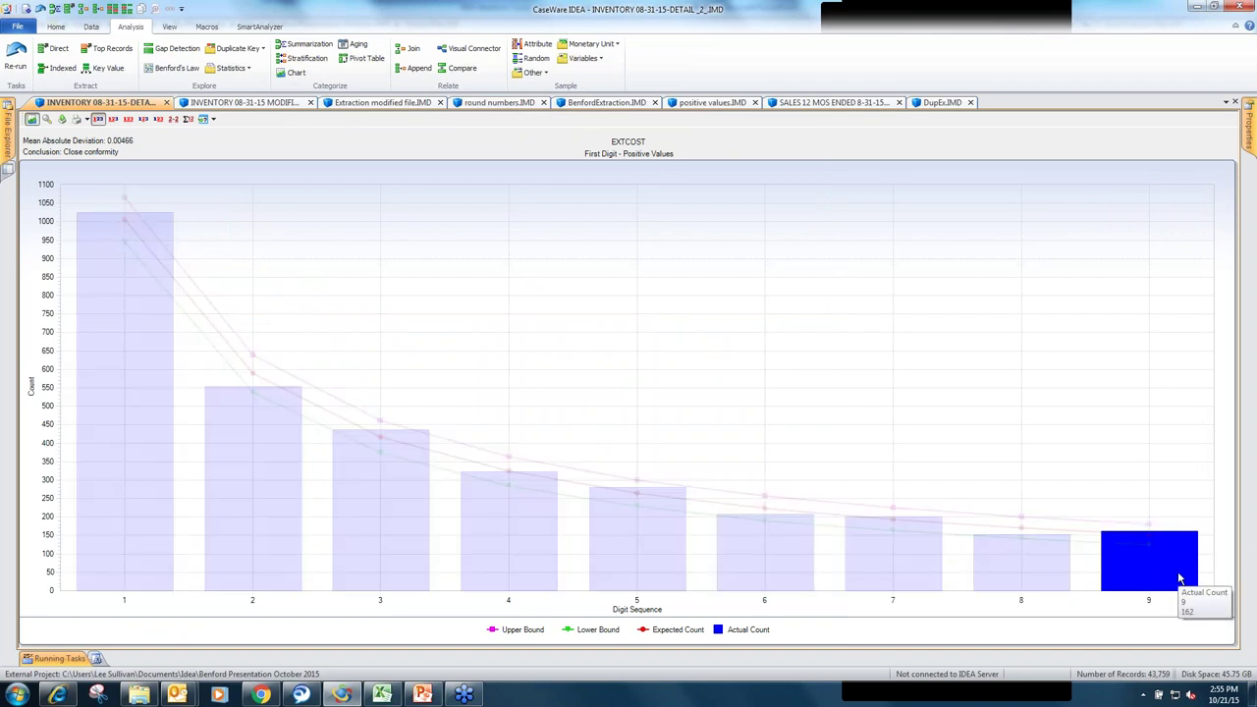